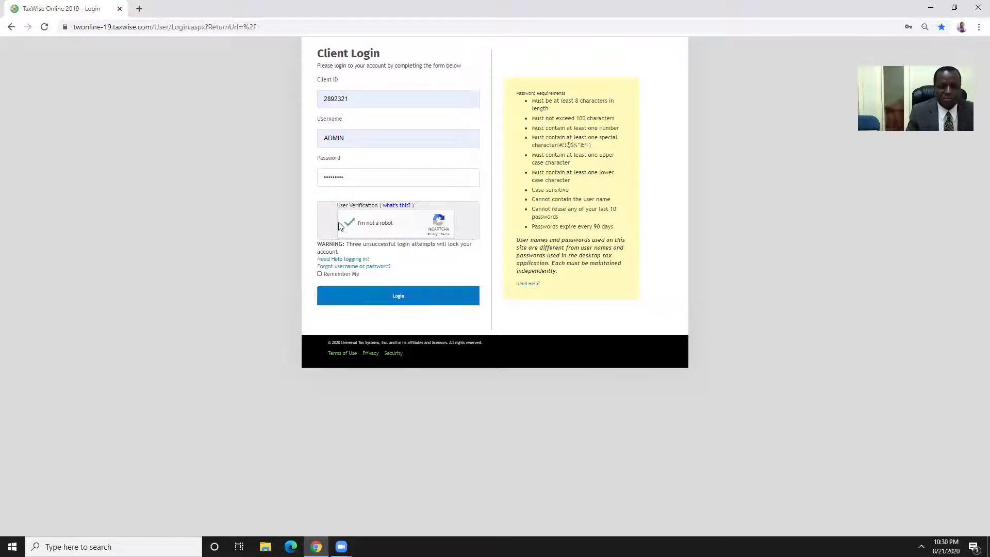
Log in to the tax office account after the reCAPTCHA to reach the 2019 dashboard
left_click(398, 298)
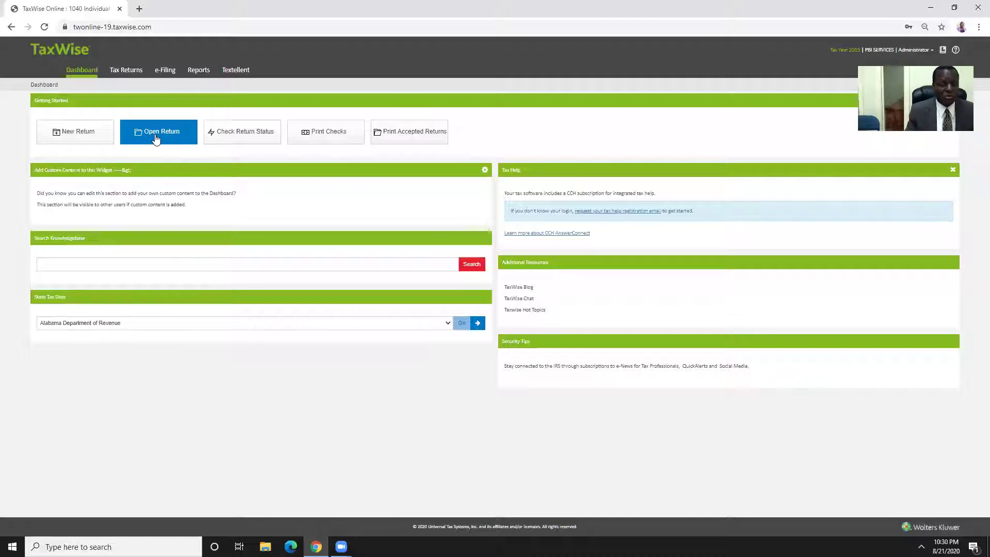
Start a new return, enter and confirm the taxpayer's Social Security number, then go to tax forms
left_click(71, 135)
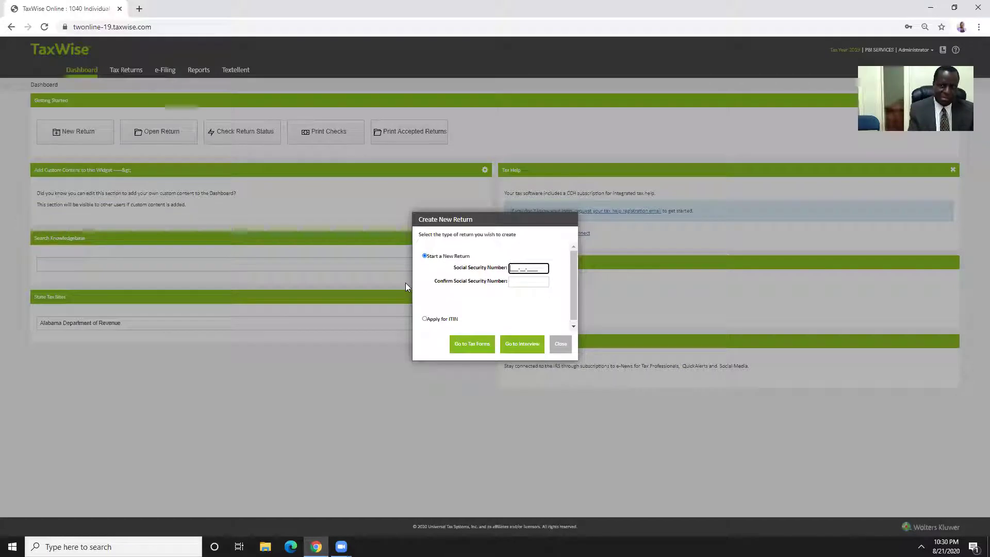
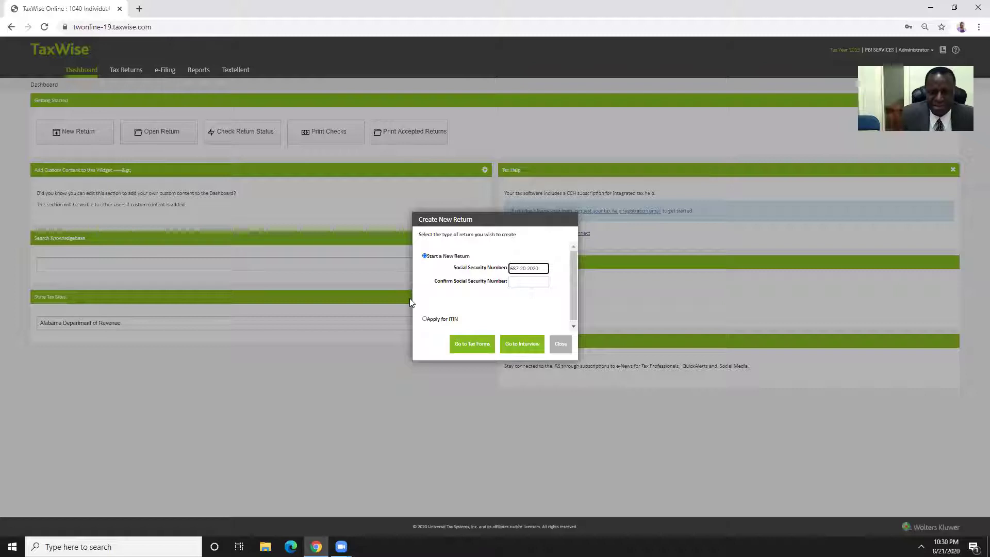
left_click(510, 283)
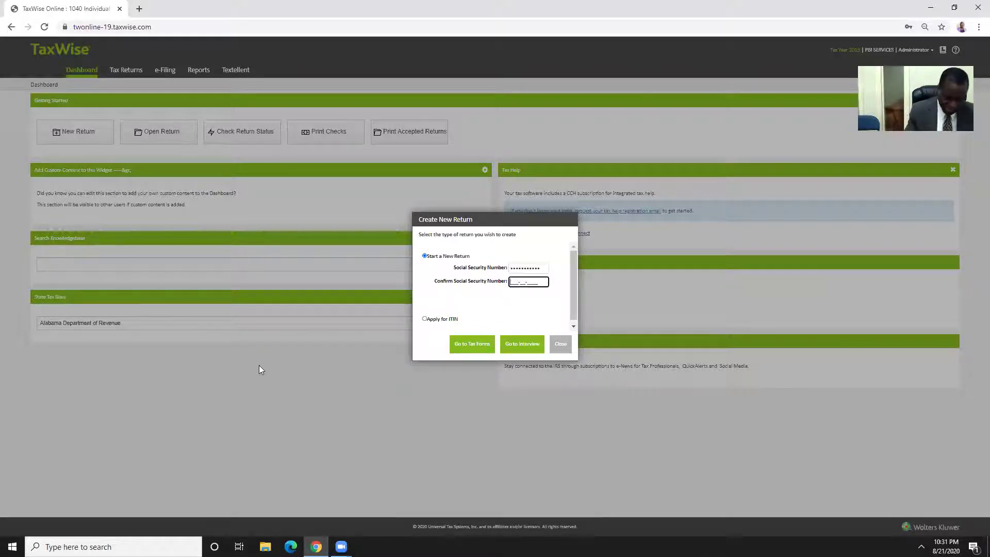
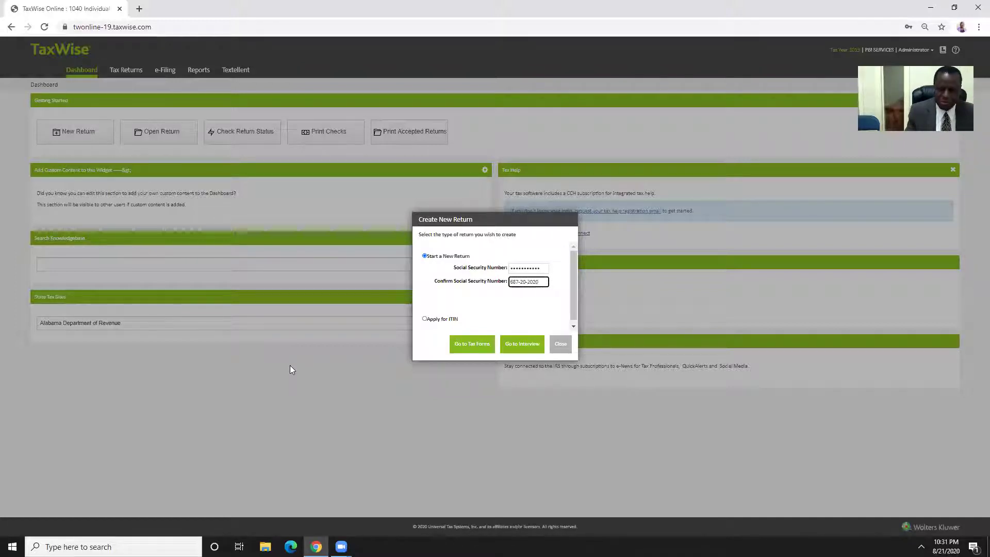
left_click(469, 342)
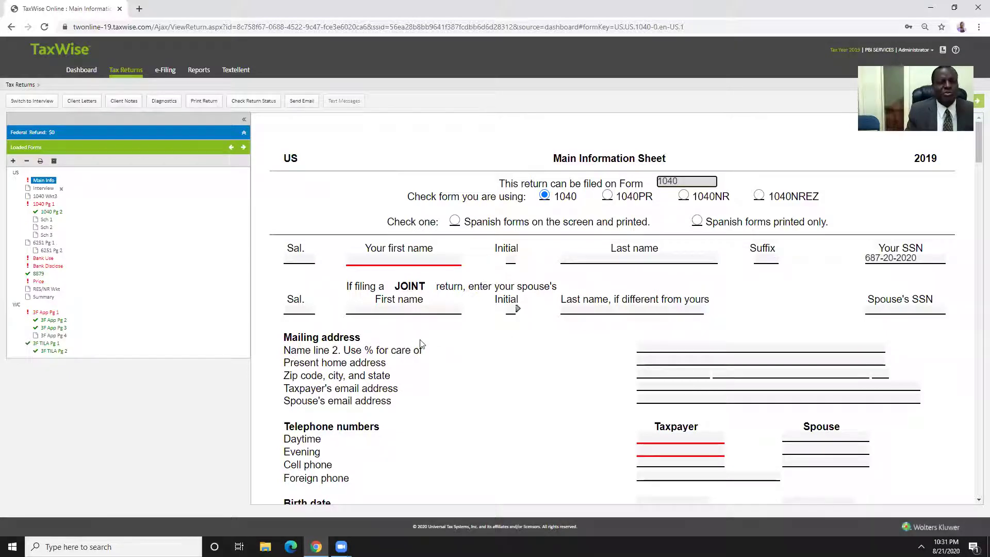
Scroll through the blank Main Information Sheet sections from the first name field and back up
left_click(401, 262)
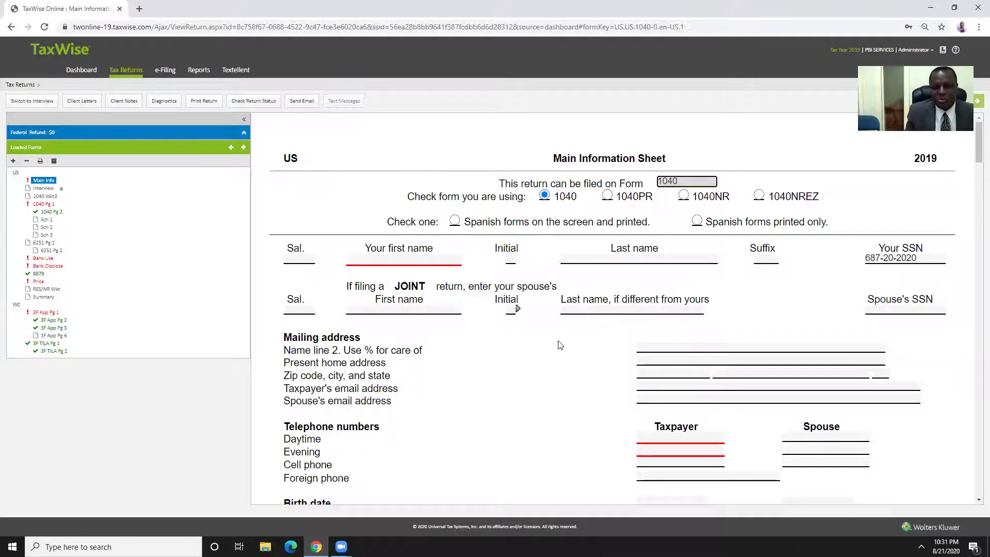
scroll(495, 383, "down", 2)
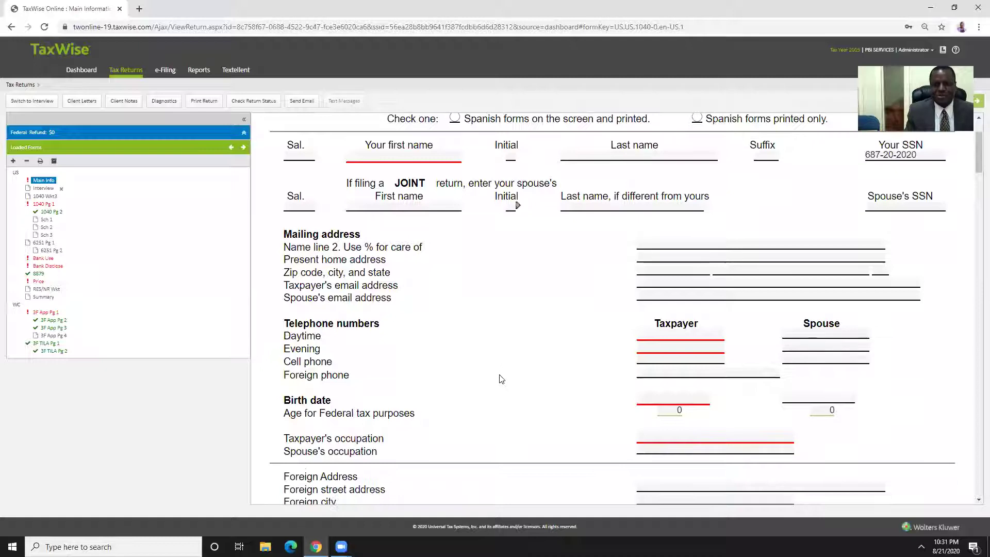
scroll(514, 362, "down", 4)
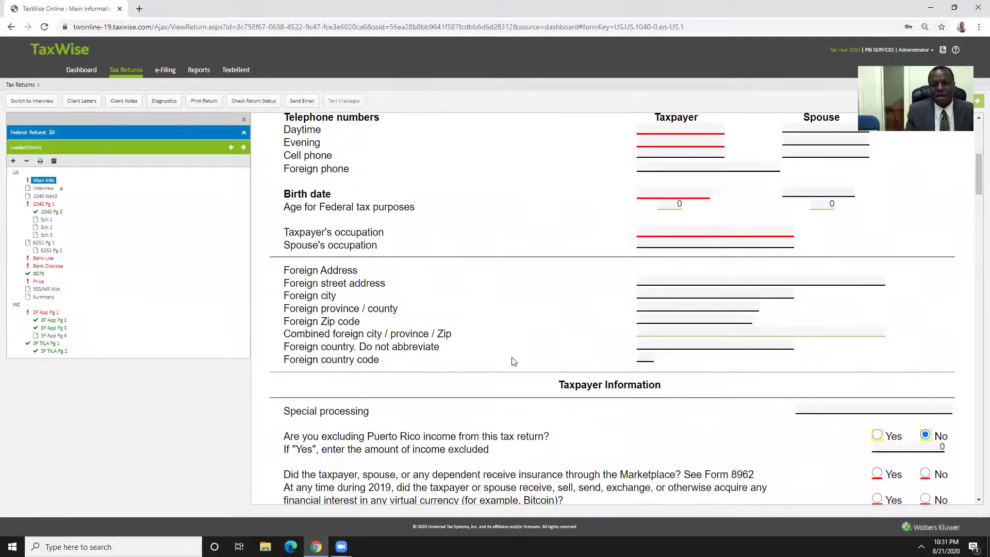
scroll(513, 362, "down", 5)
scroll(518, 355, "up", 11)
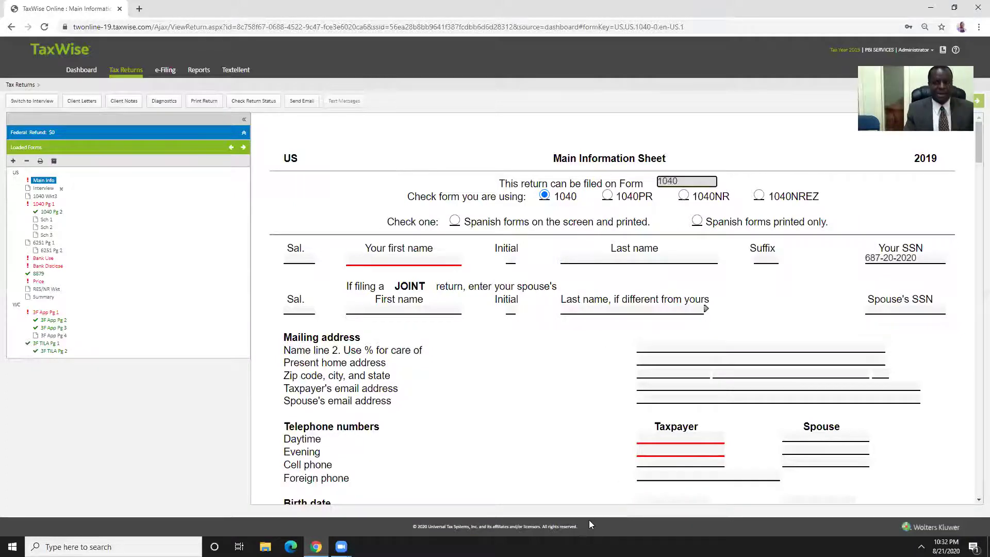
scroll(495, 357, "down", 1)
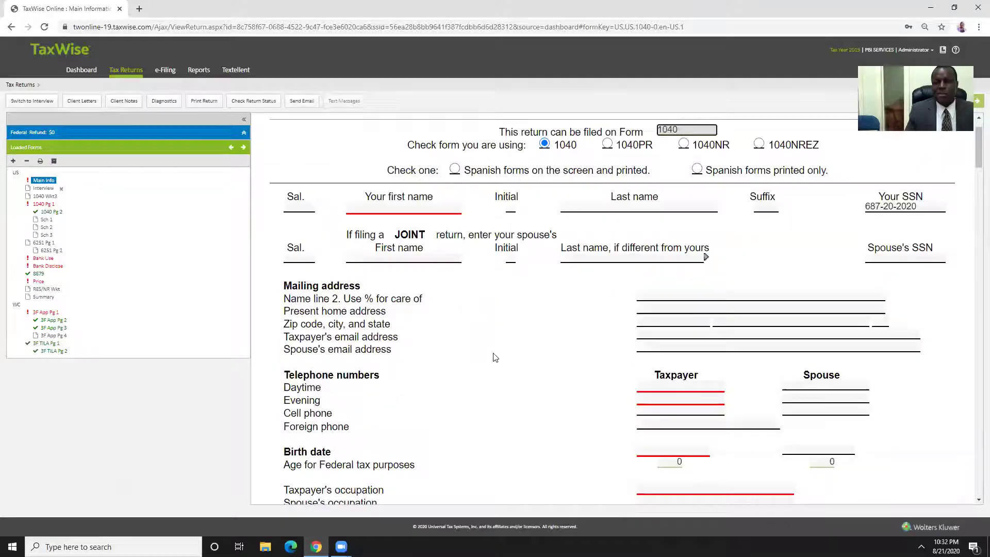
scroll(508, 343, "up", 1)
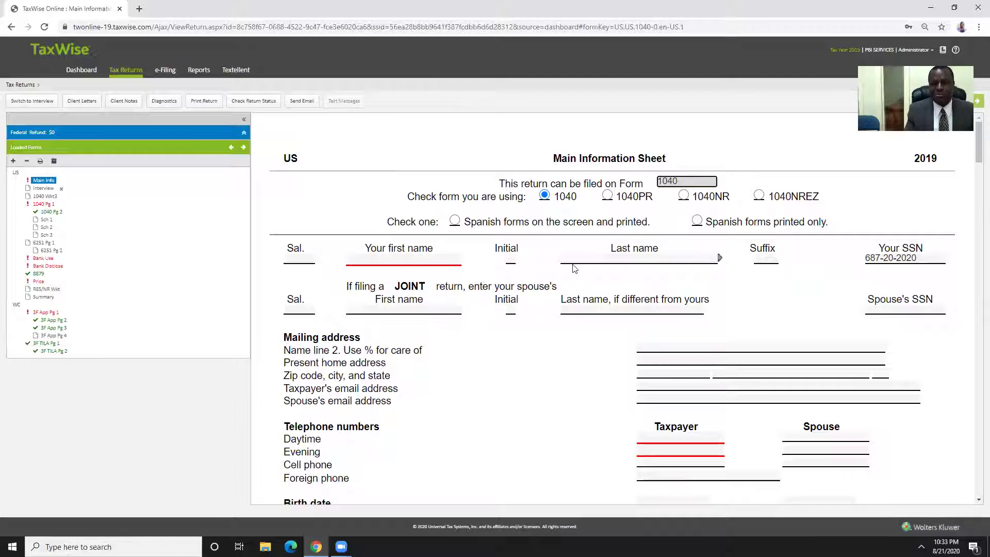
scroll(542, 253, "down", 1)
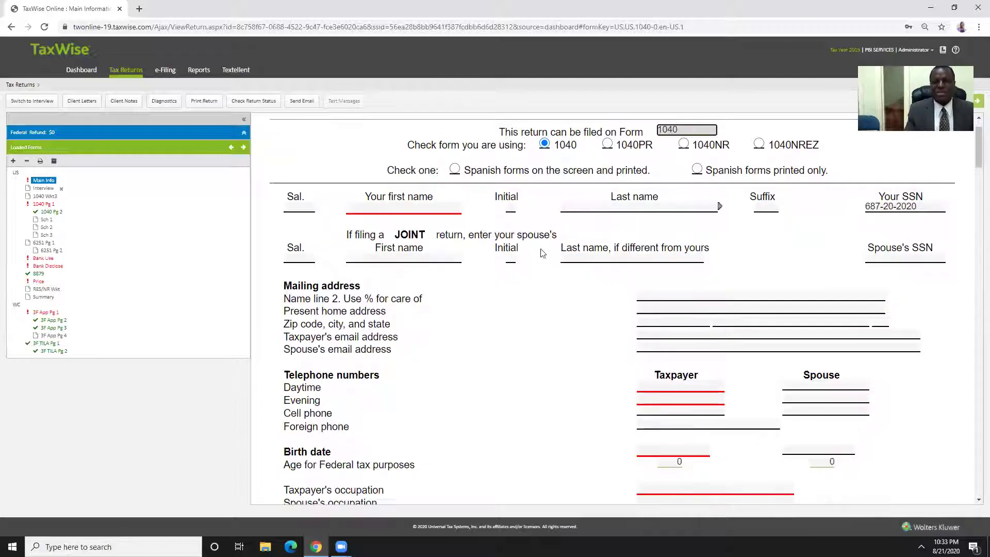
Enter the taxpayer's first and last name, then move past the spouse name fields
left_click(431, 209)
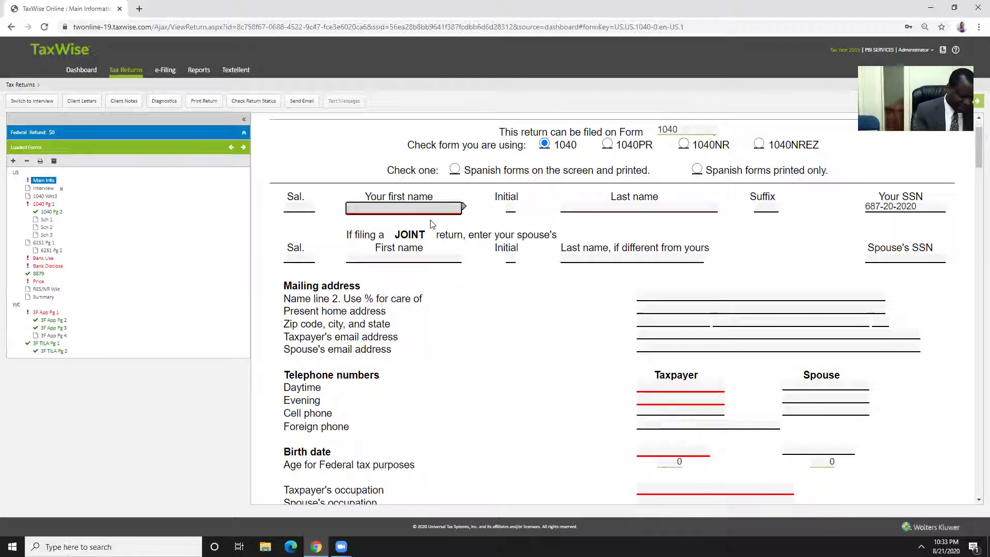
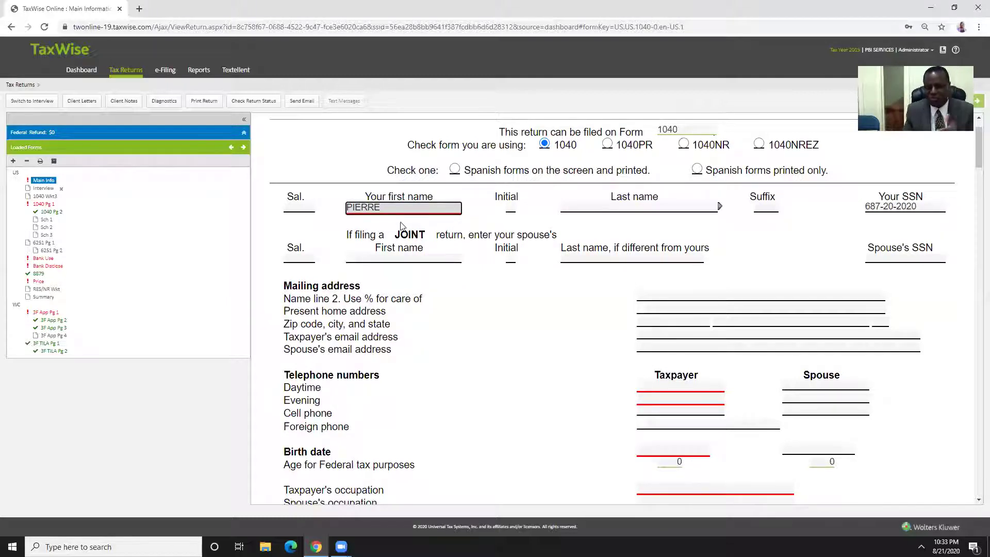
left_click(533, 224)
left_click(615, 210)
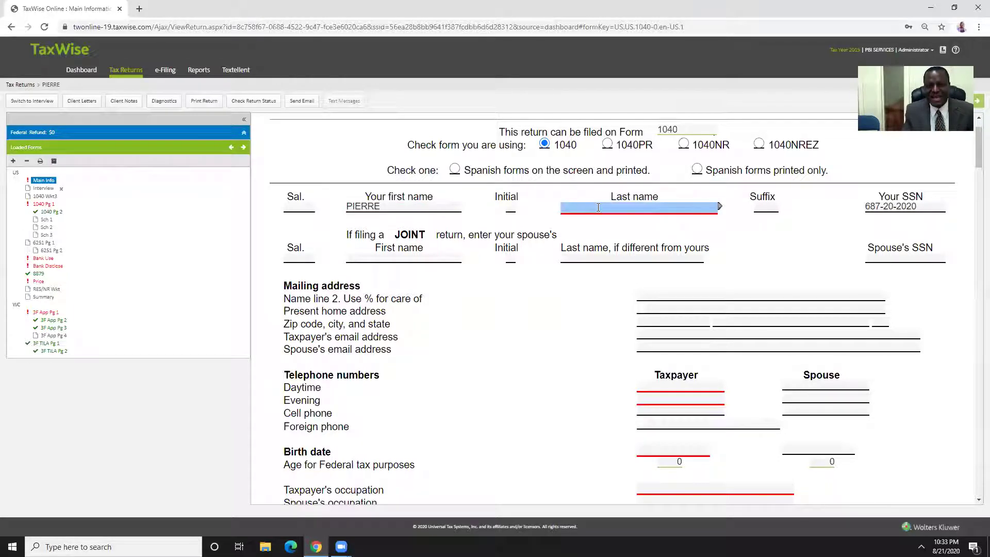
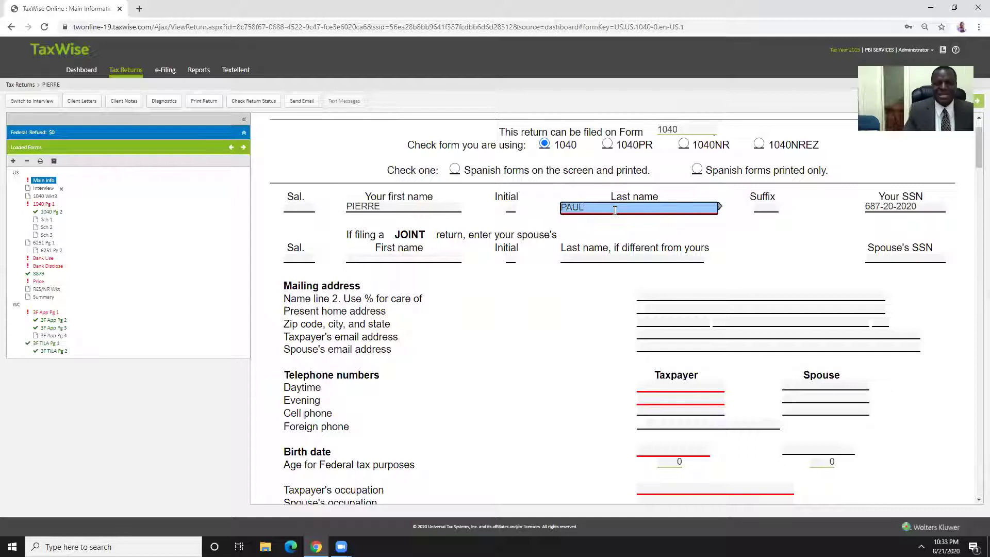
key("Tab")
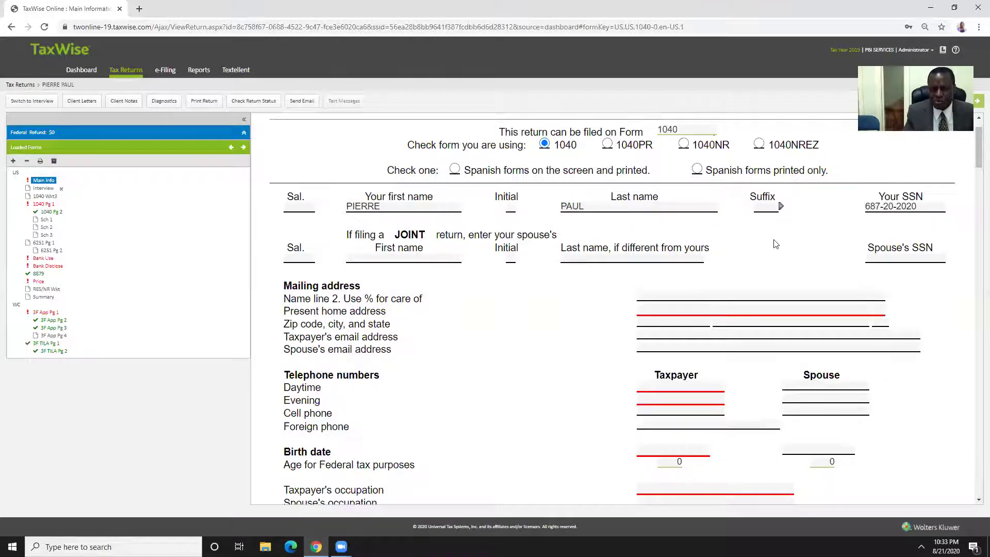
left_click(515, 260)
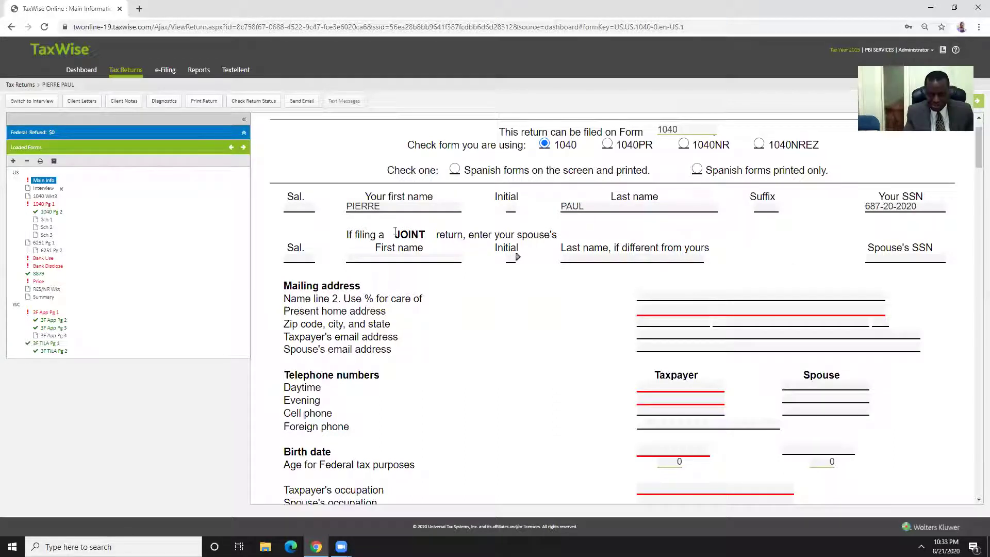
key("Tab")
scroll(591, 237, "down", 2)
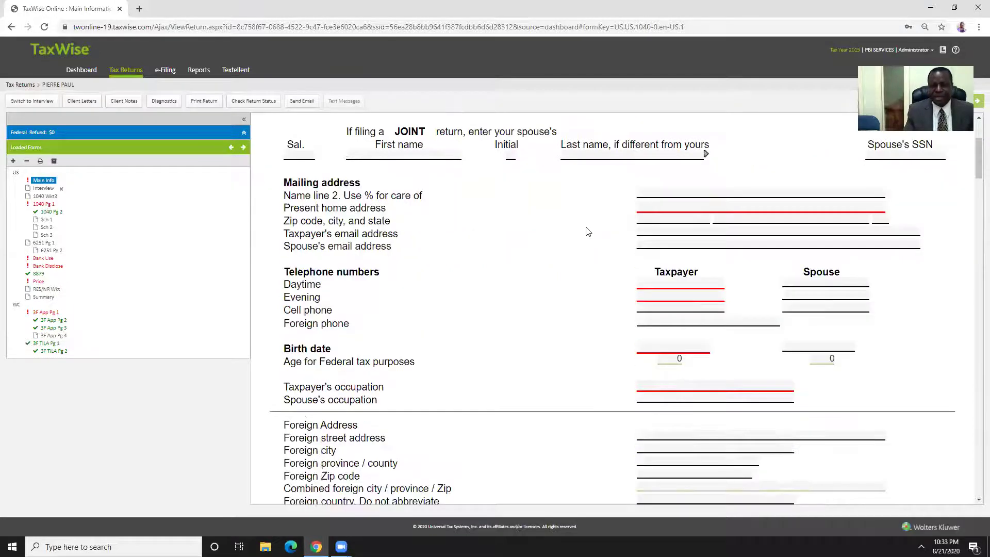
Enter the taxpayer's street address and ZIP code so city and state auto-fill
left_click(648, 205)
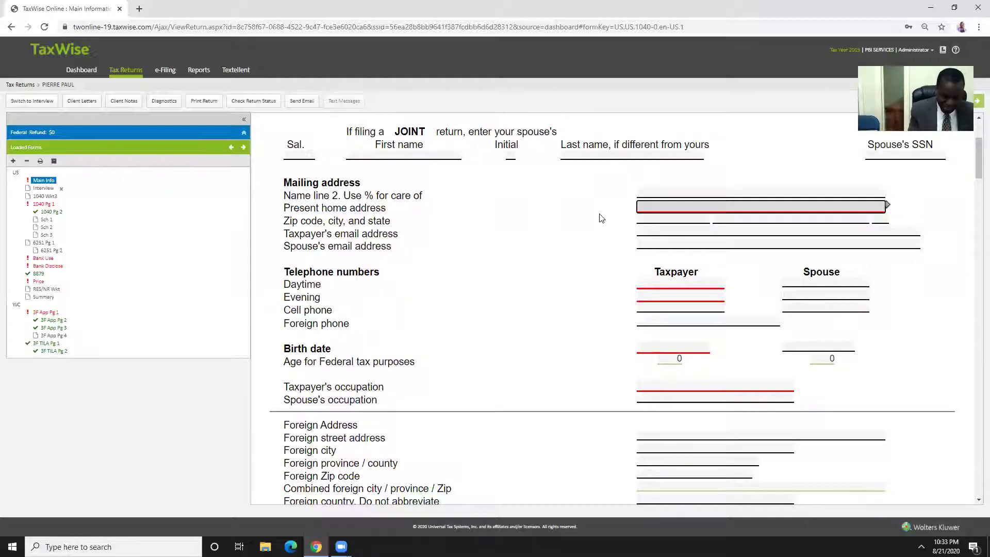
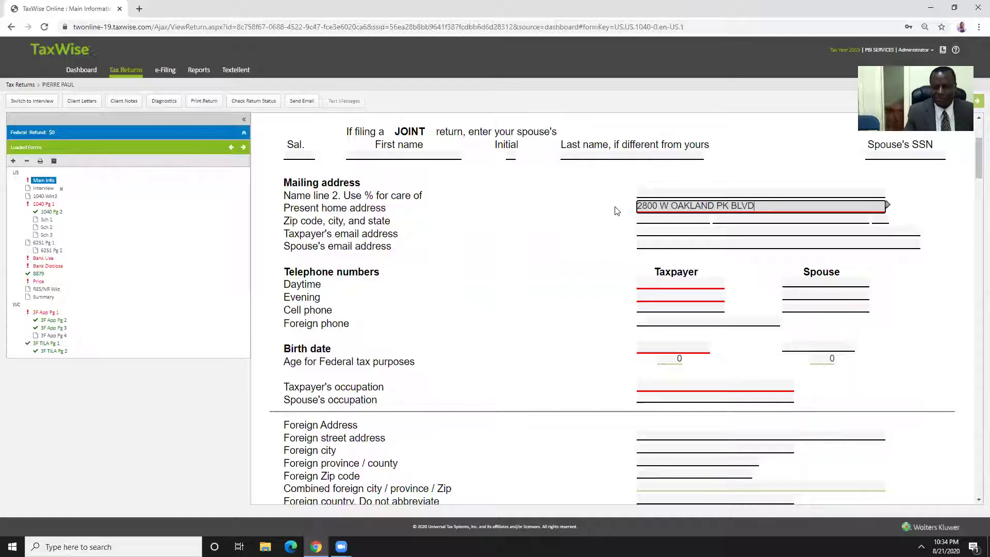
left_click(557, 226)
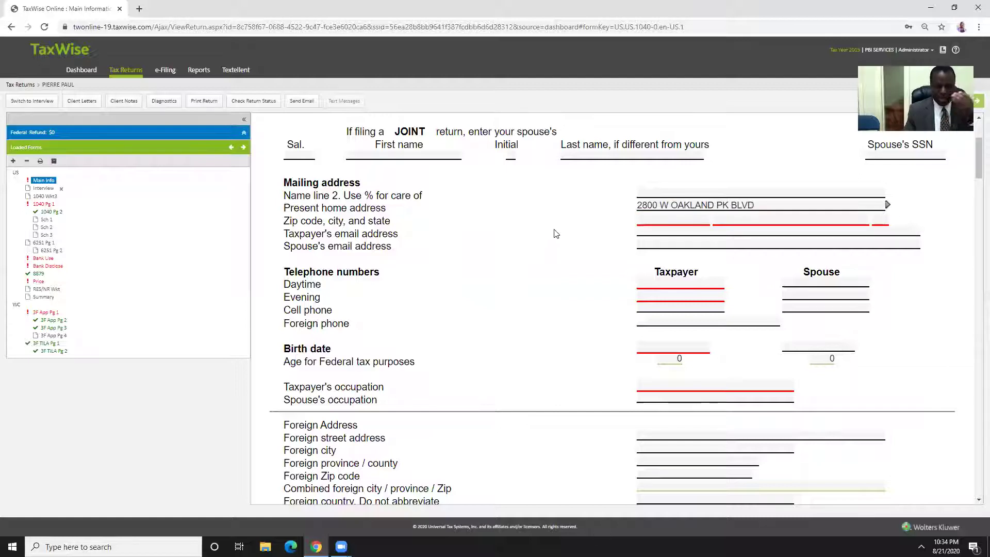
left_click(659, 219)
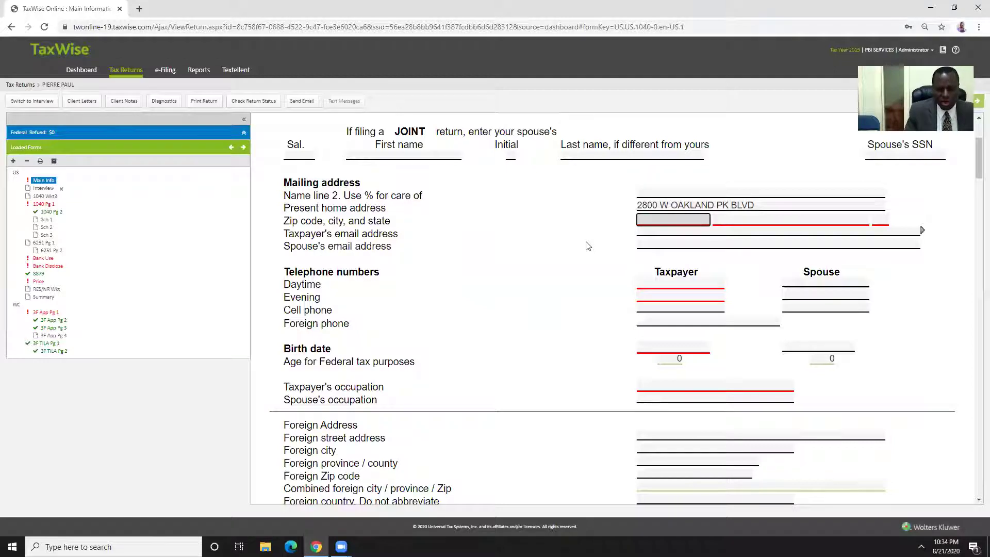
type("33311")
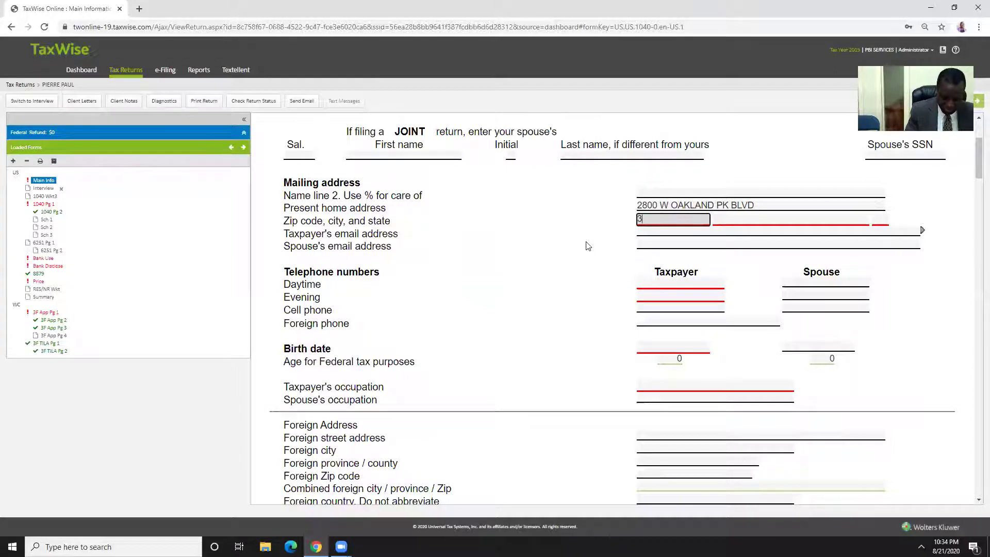
key("Tab")
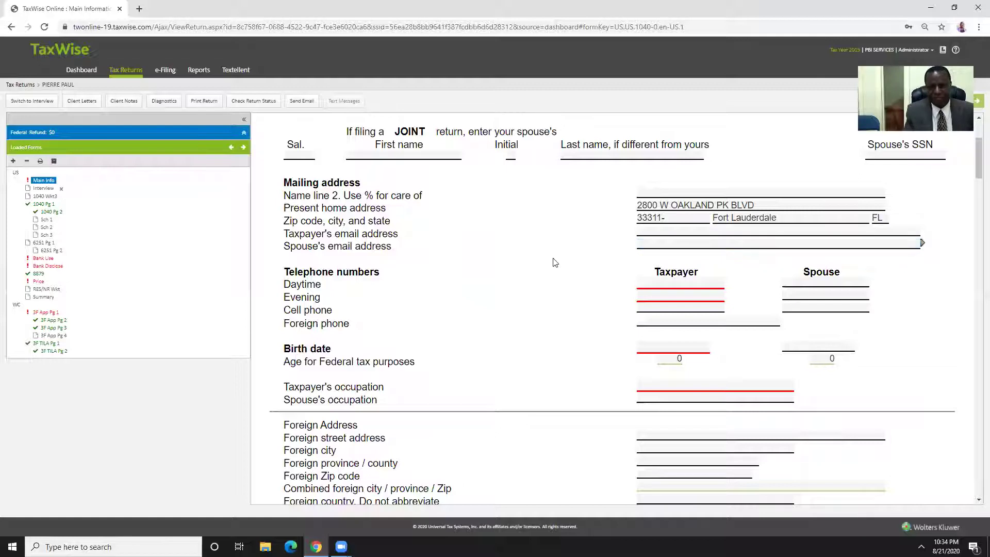
scroll(572, 260, "down", 1)
Enter the taxpayer's daytime and evening phone numbers in the Taxpayer phone fields
left_click(665, 233)
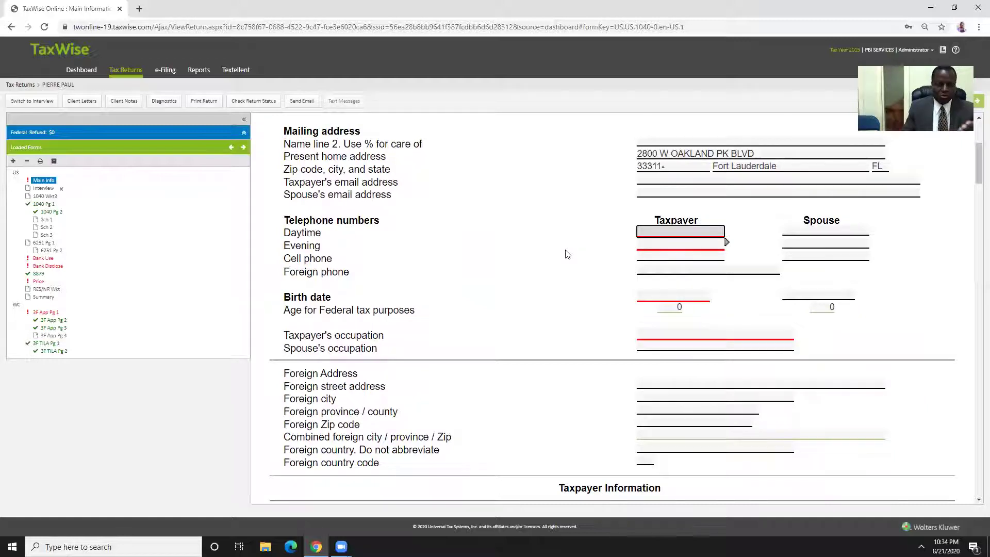
left_click(576, 251)
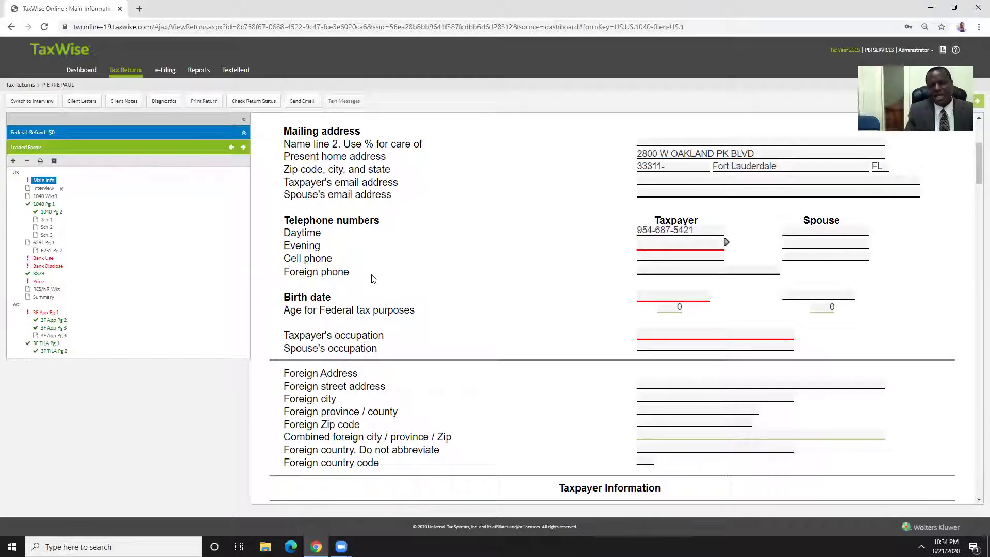
left_click(639, 246)
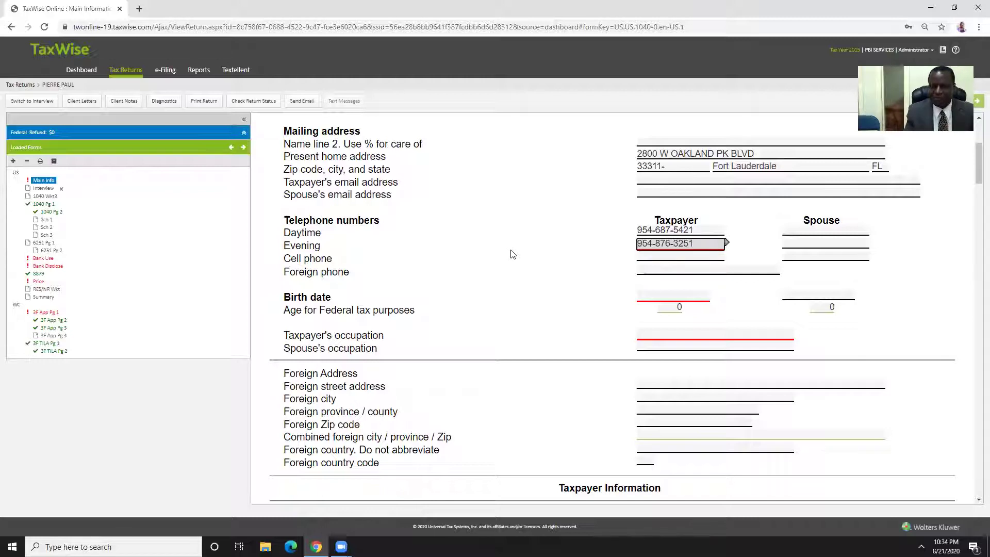
left_click(512, 252)
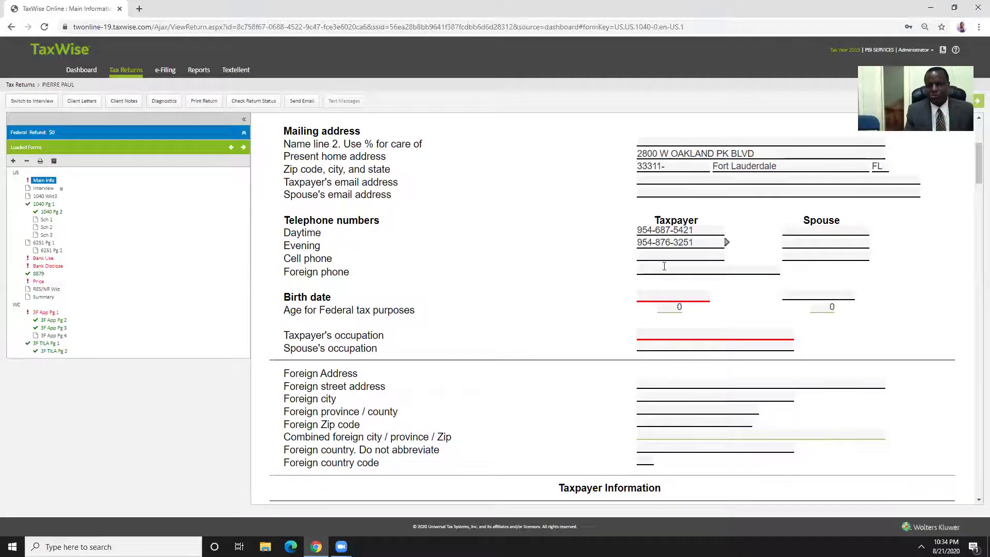
scroll(516, 261, "down", 2)
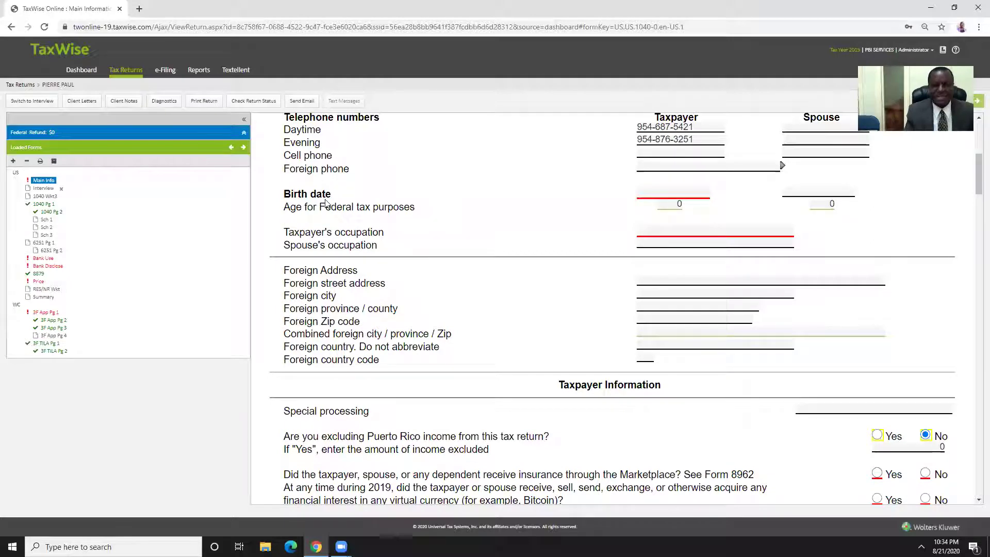
Enter the taxpayer's birth date so the federal age computes to 22
left_click(651, 193)
type("04/12/1997")
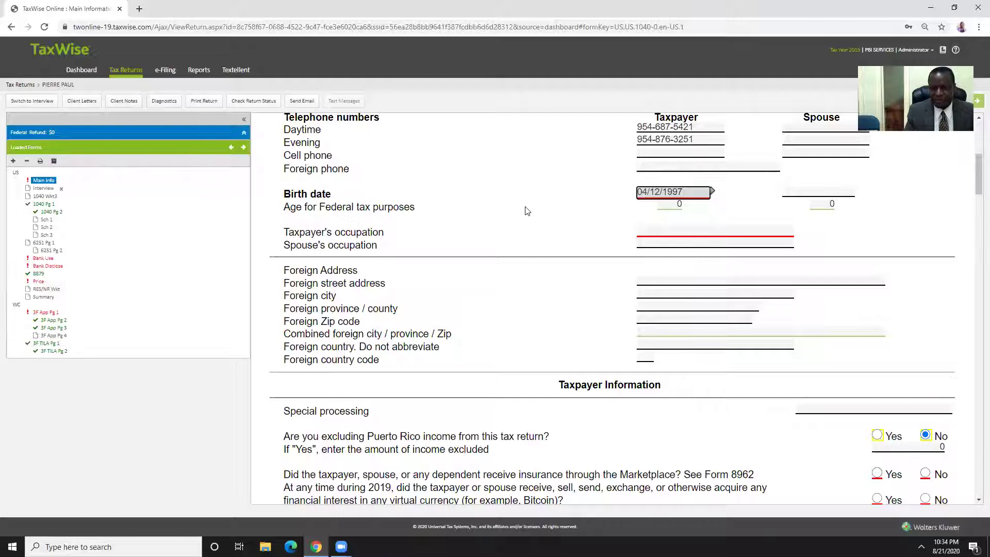
left_click(526, 210)
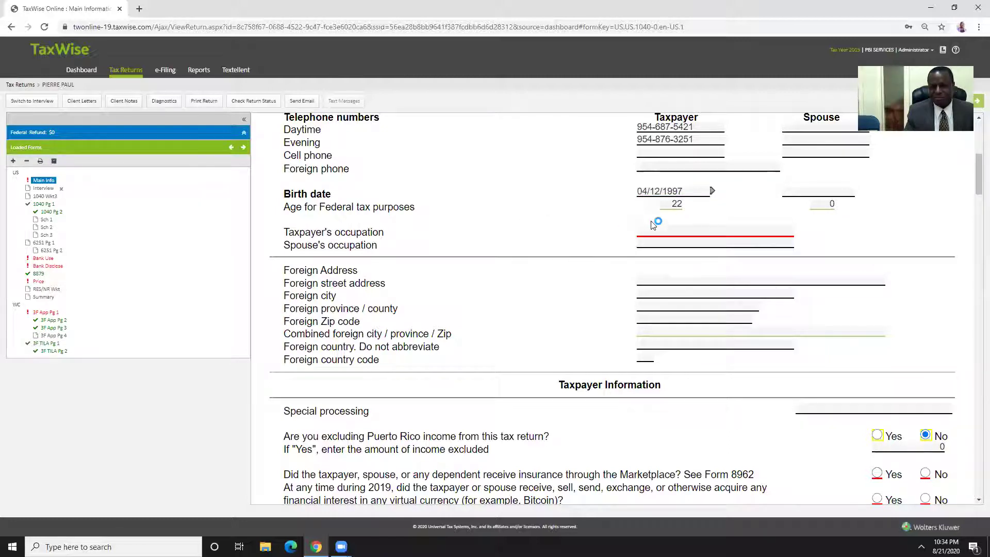
Set the taxpayer's occupation to DRIVER
left_click(709, 236)
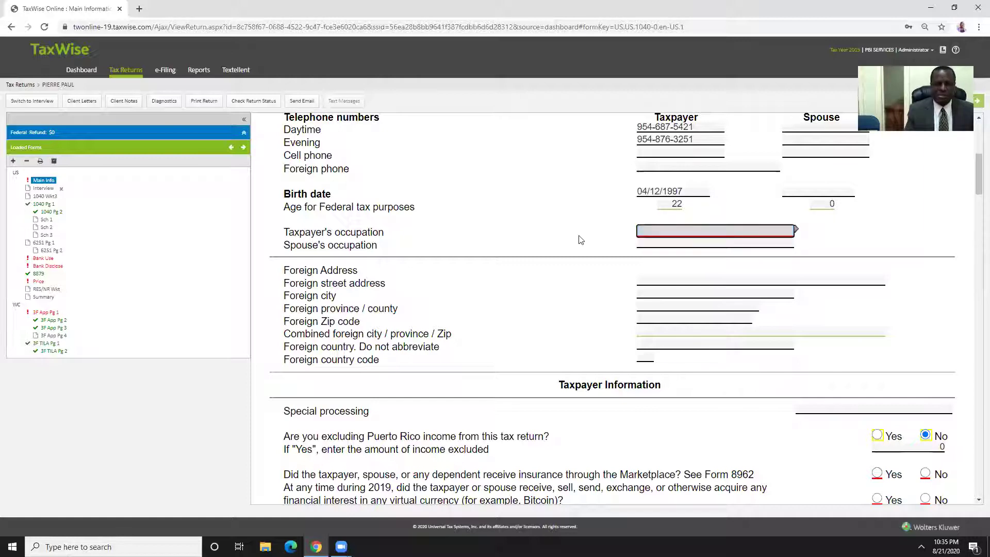
type("D")
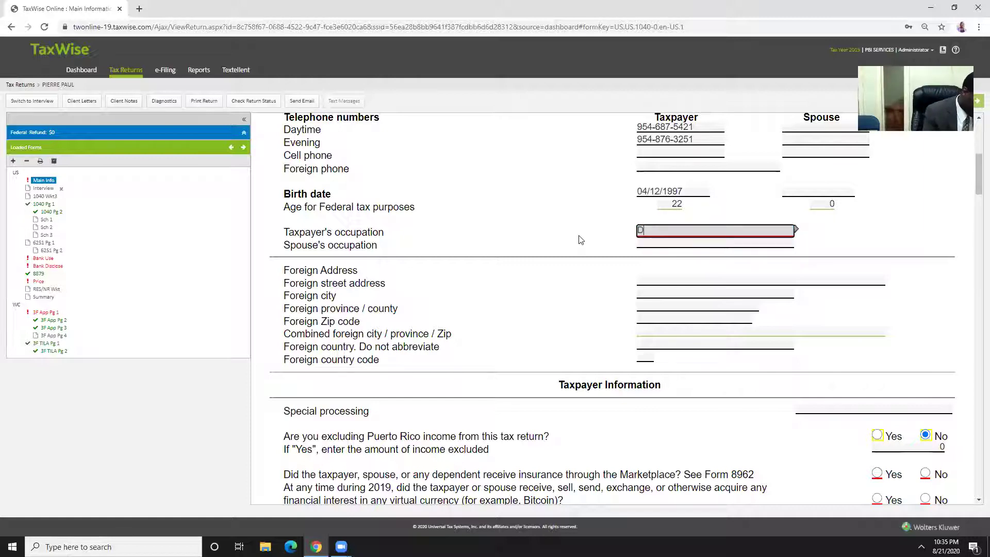
type("RIVER")
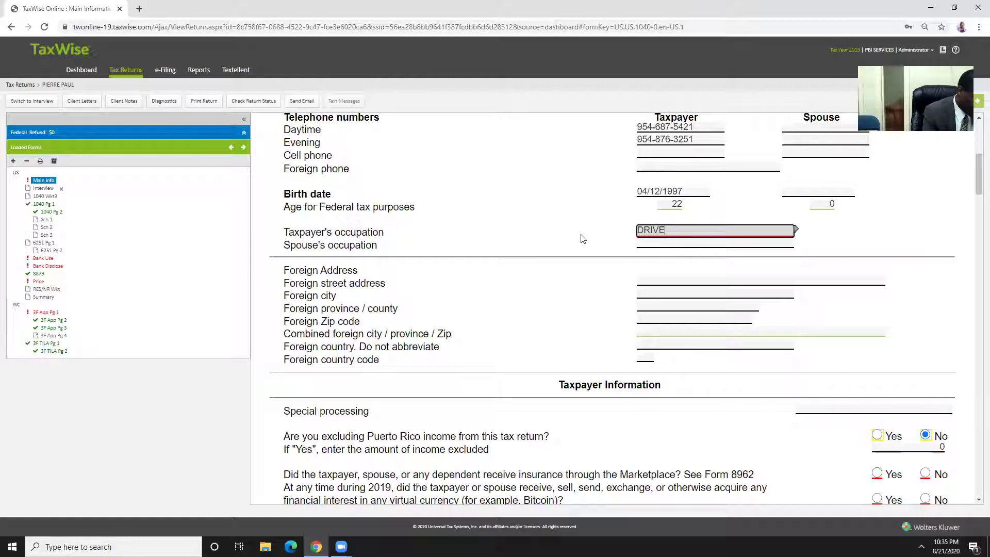
left_click(564, 218)
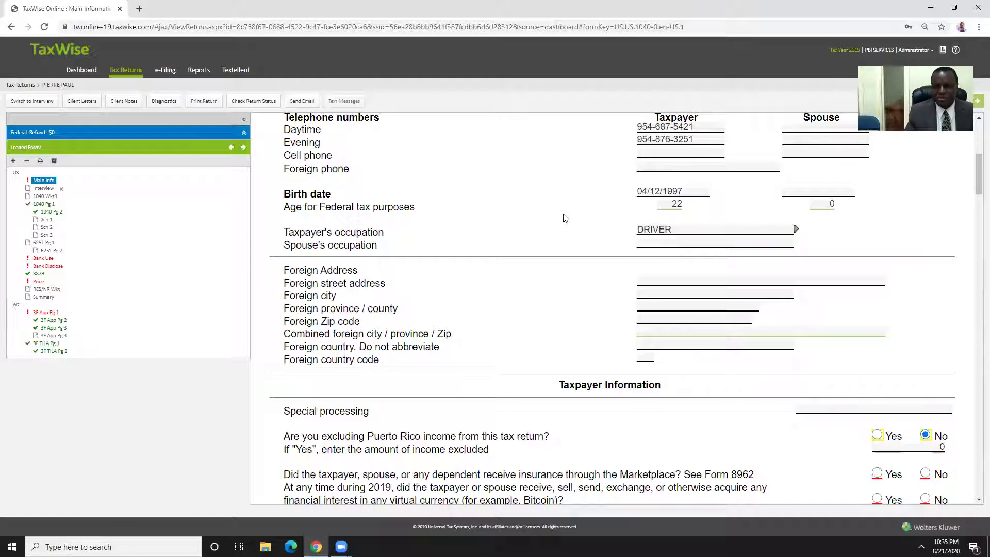
Scroll past Foreign Address to the Taxpayer Information and Filing Status sections
scroll(540, 225, "down", 2)
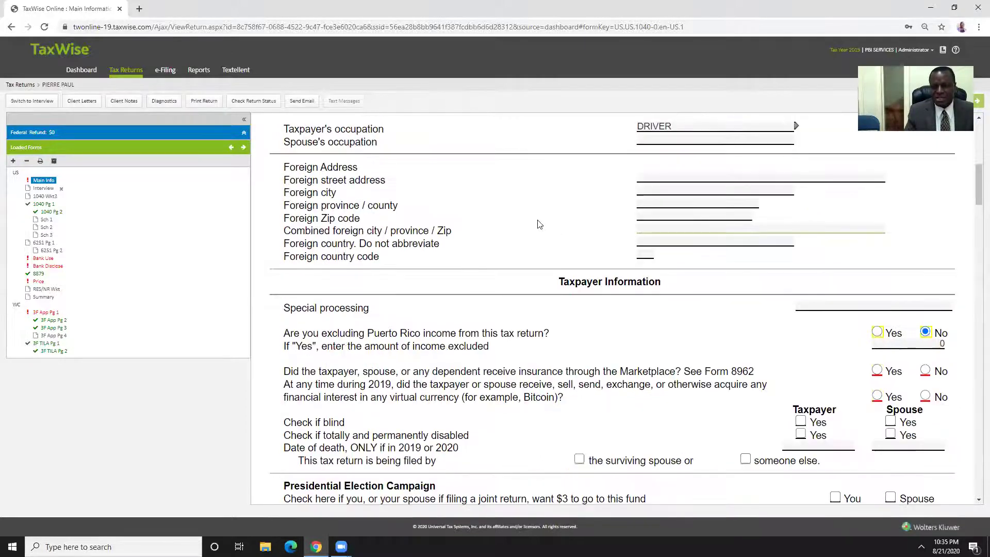
scroll(540, 225, "down", 2)
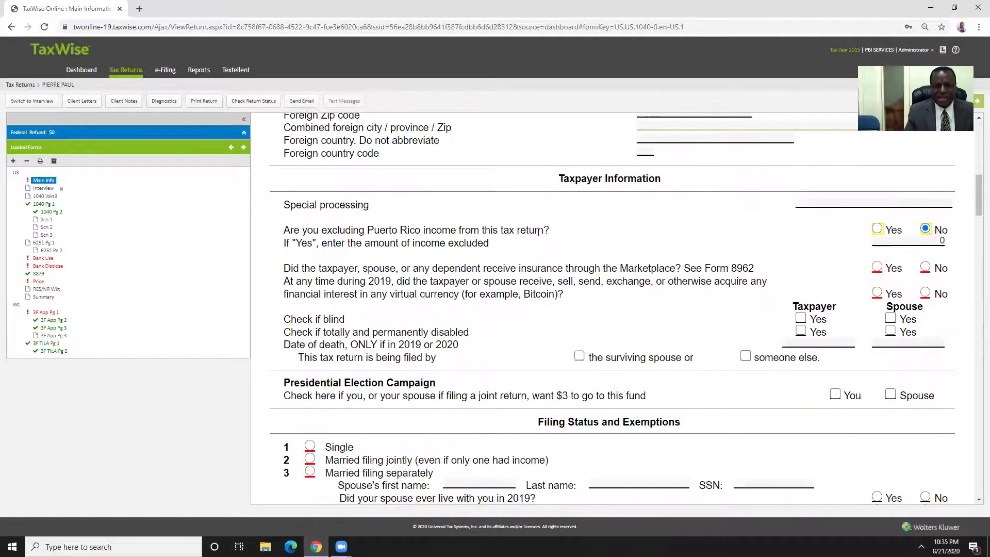
scroll(533, 228, "down", 1)
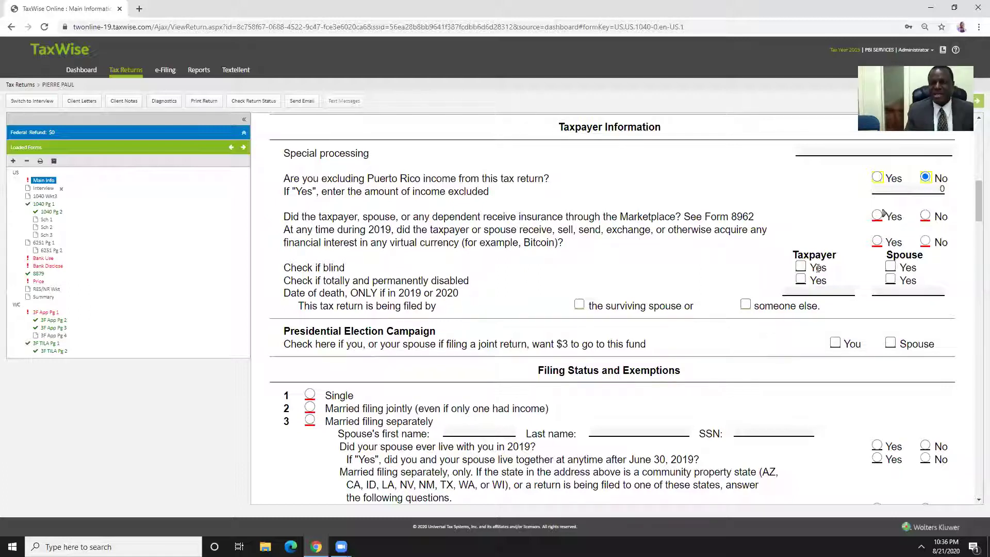
Mark No for the Marketplace insurance (Form 8962) and virtual currency questions
left_click(925, 216)
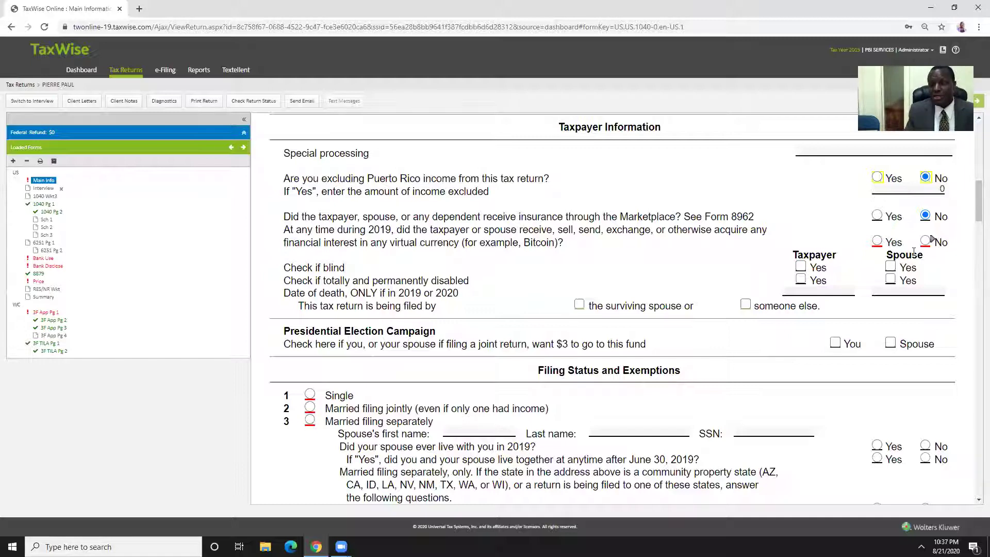
left_click(926, 242)
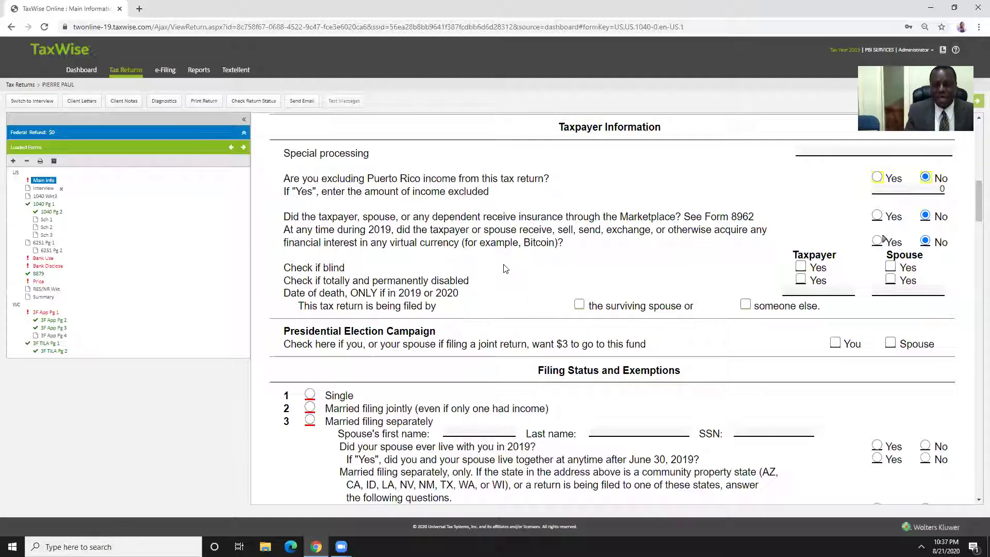
Scroll down to show Filing Status lines 1–5 and line 6 Exemptions
scroll(507, 269, "down", 2)
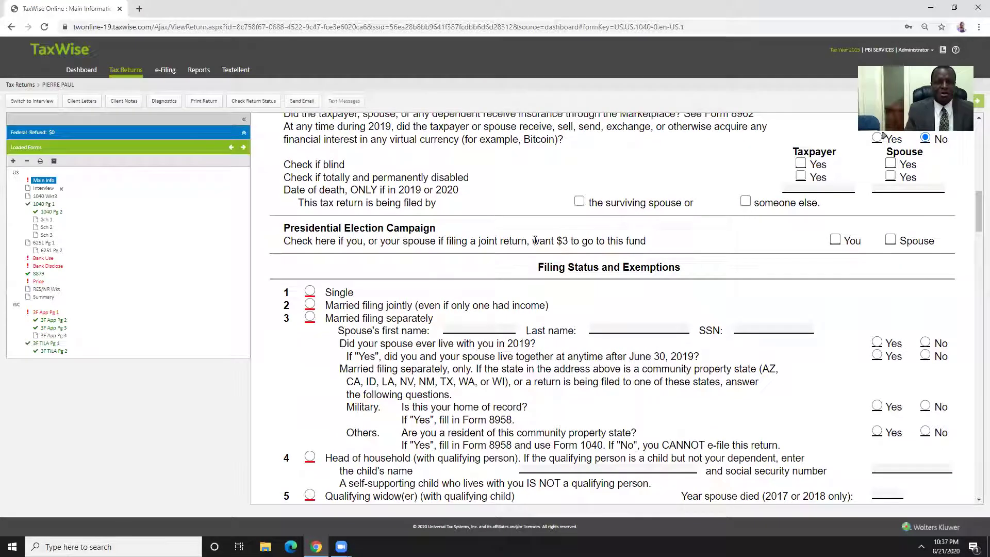
scroll(411, 286, "down", 1)
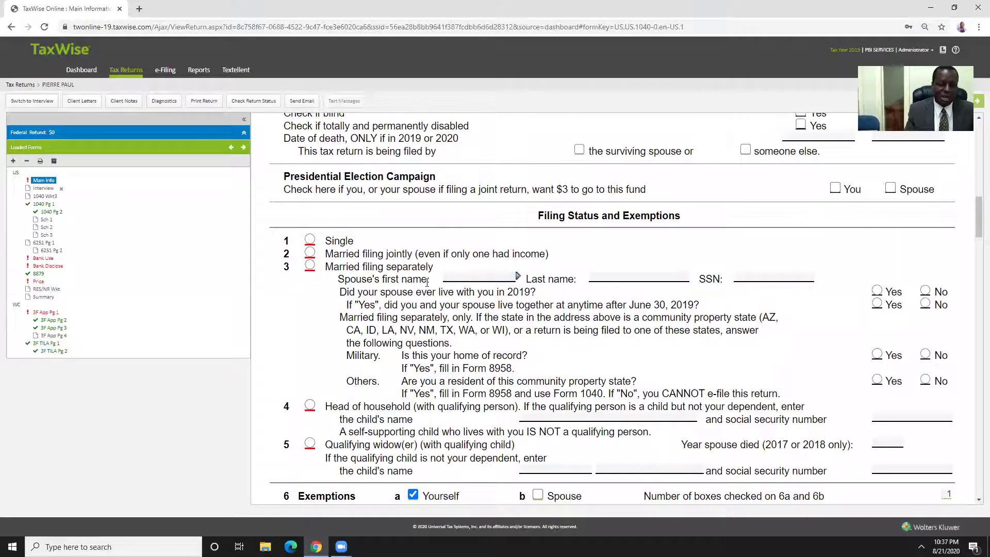
scroll(435, 280, "down", 1)
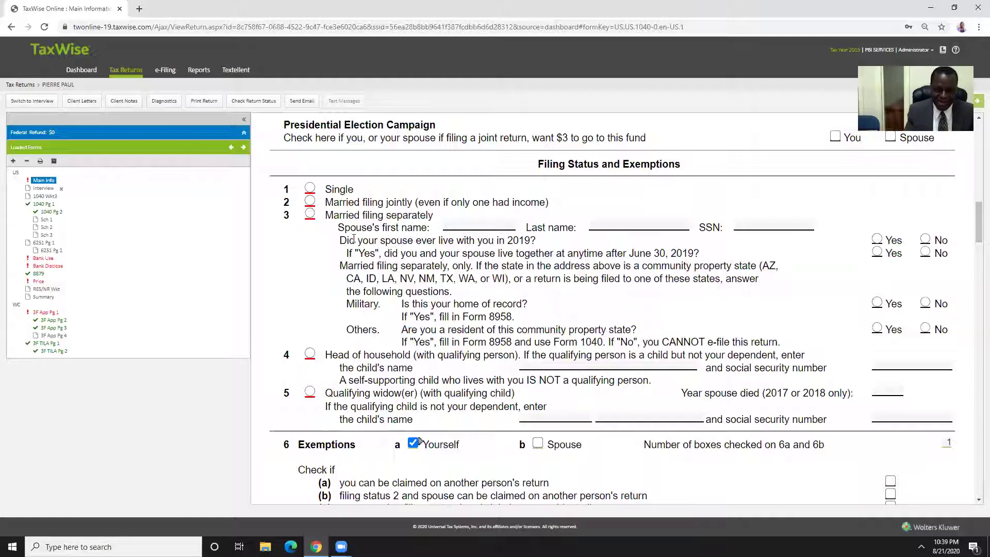
Select Head of household as the filing status
left_click(310, 355)
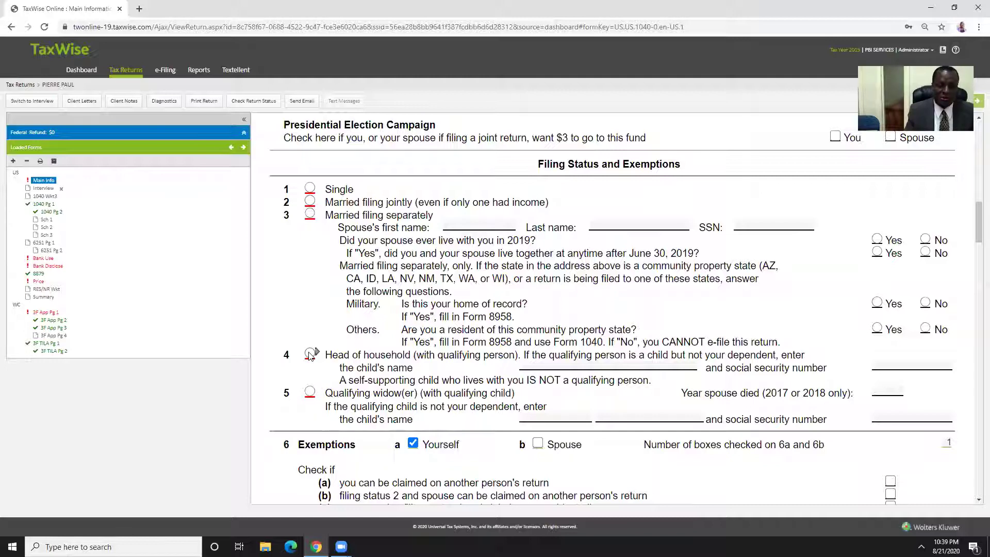
scroll(386, 347, "down", 3)
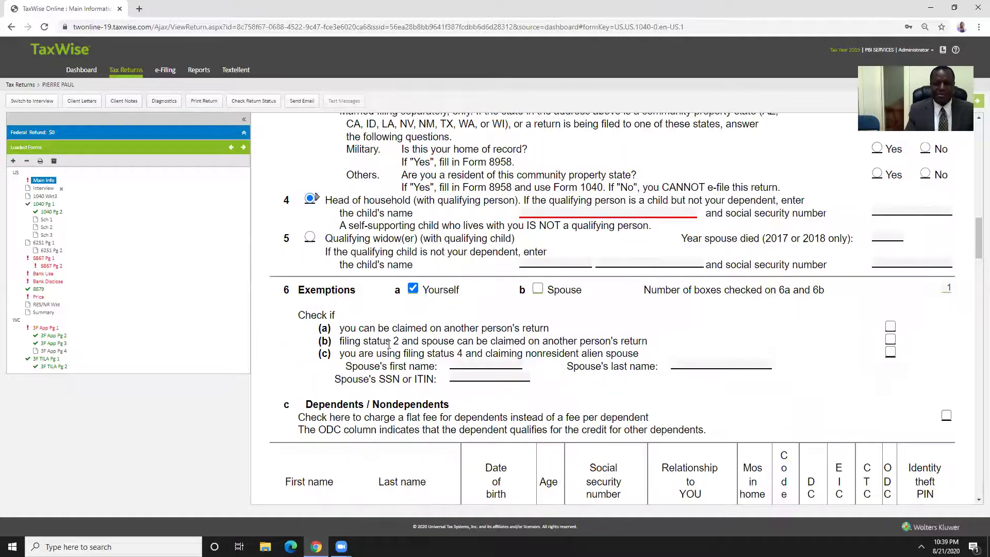
scroll(431, 306, "down", 3)
scroll(431, 307, "down", 1)
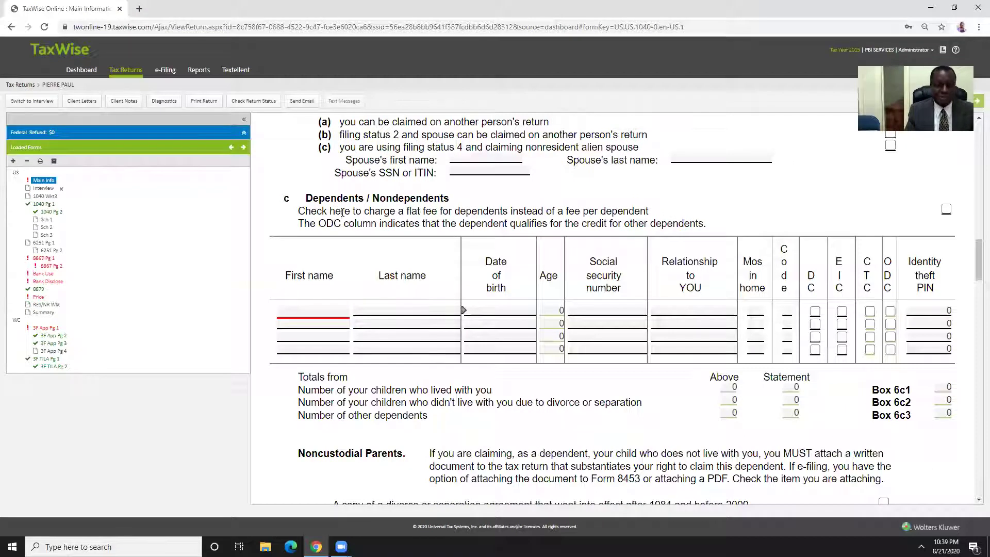
Enter the first dependent's first and last name in row 1 of the Dependents table
left_click(324, 310)
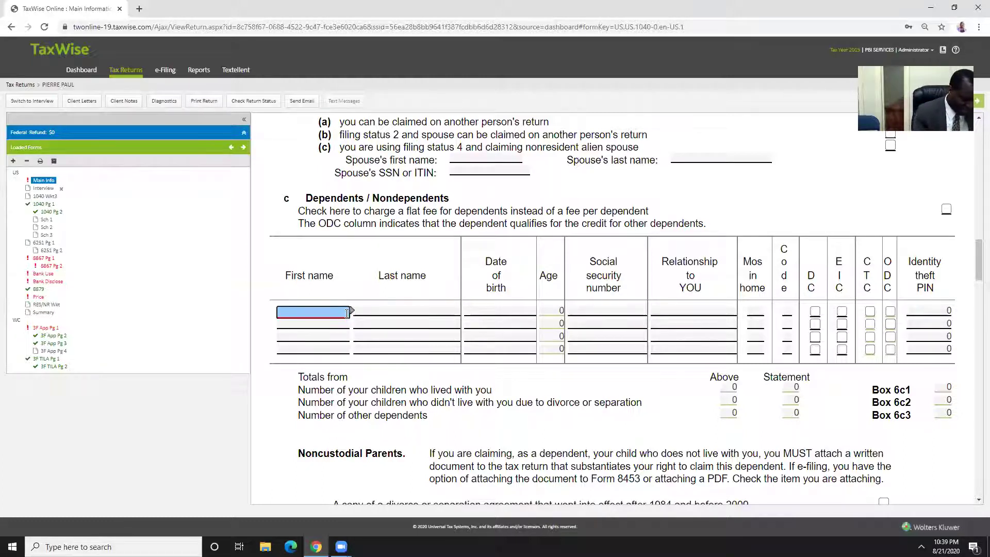
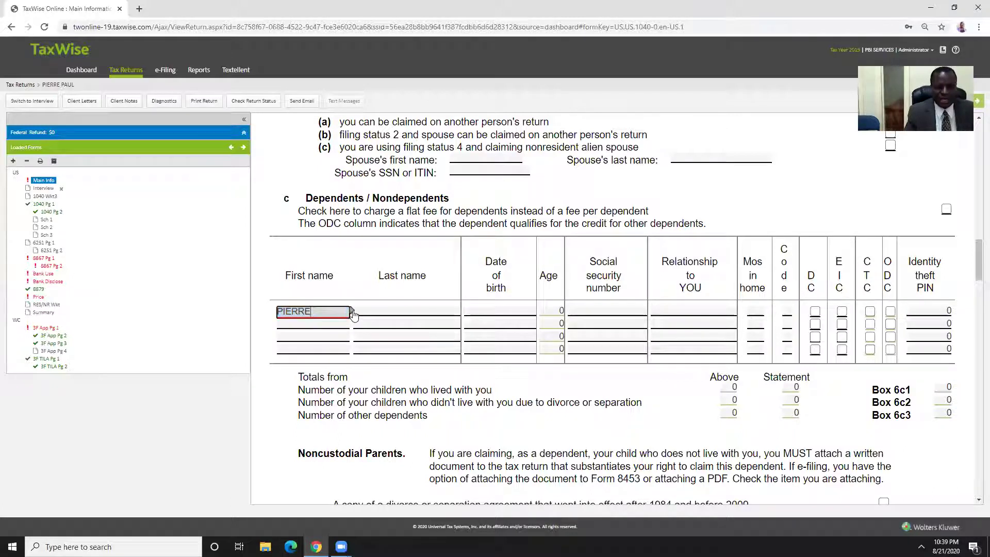
left_click(384, 310)
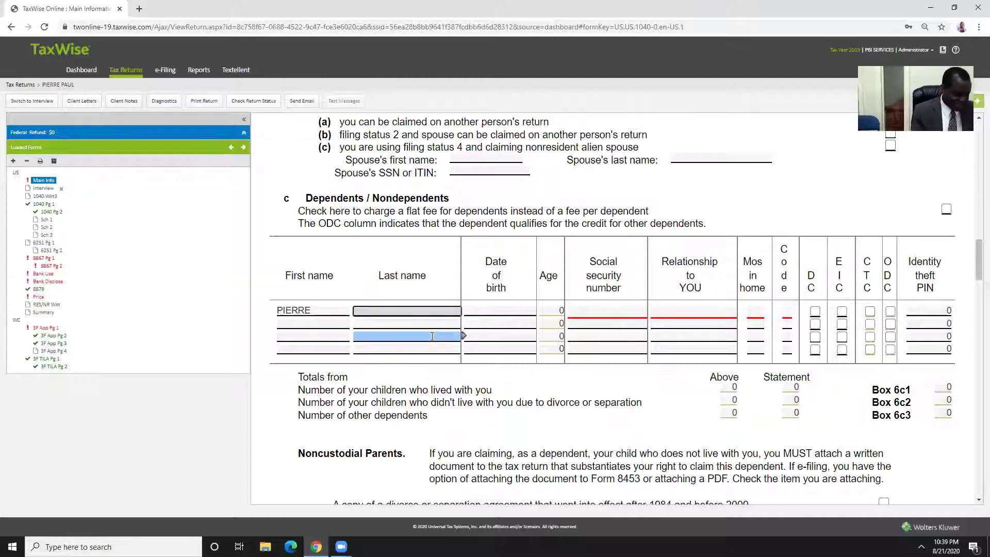
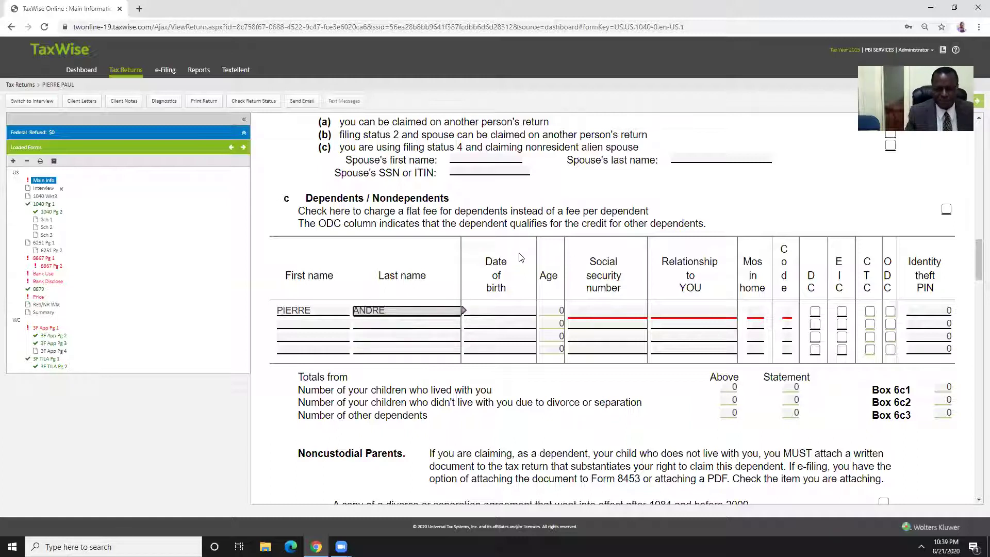
key("Tab")
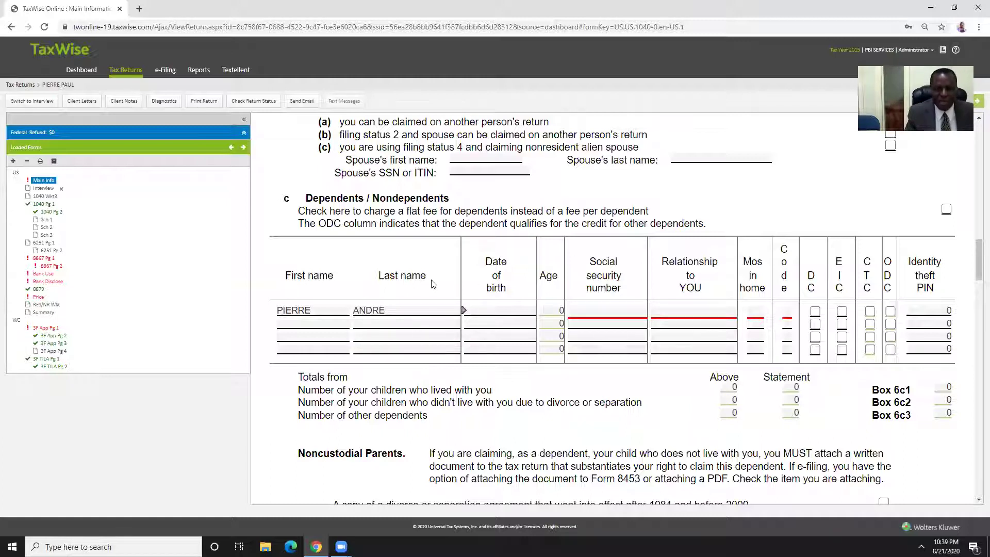
key("shift+Tab")
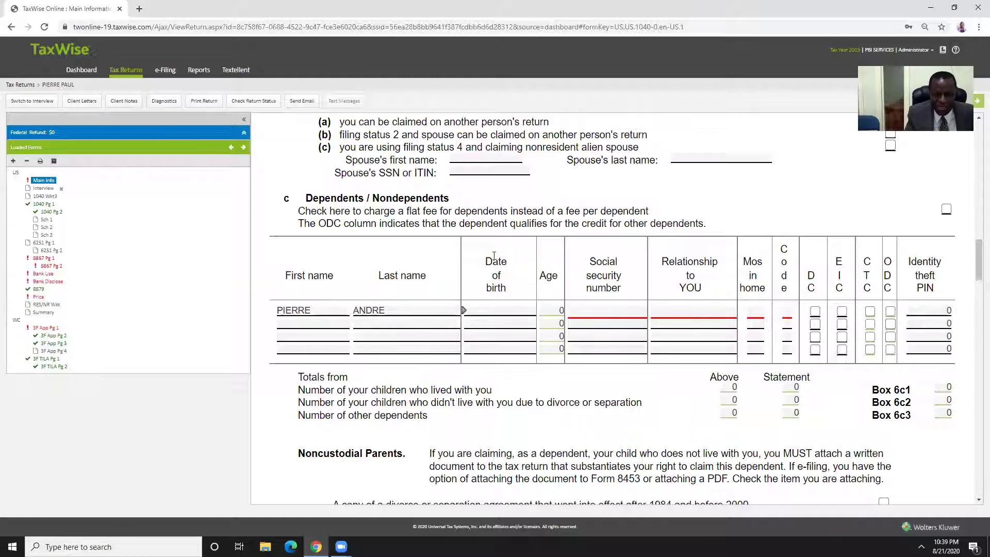
left_click(500, 313)
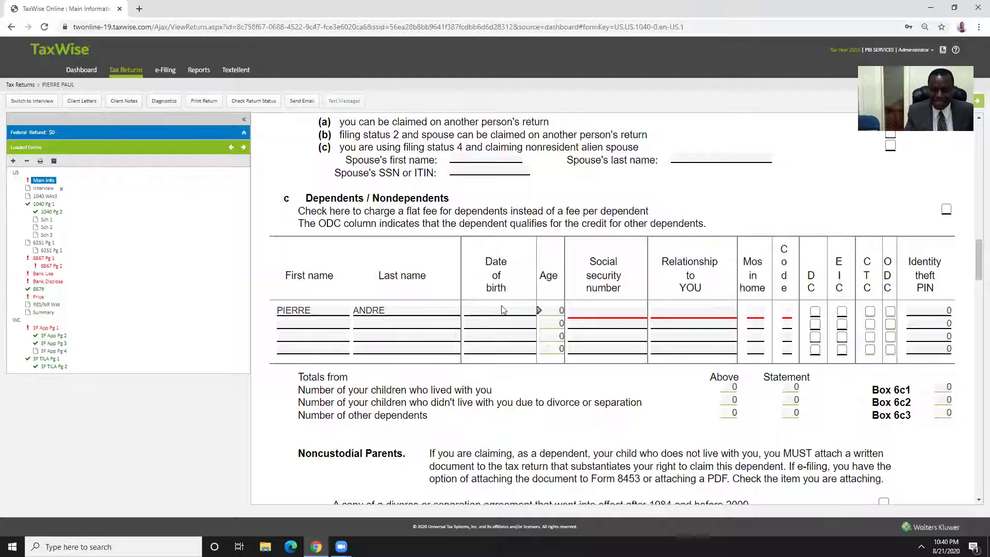
Enter 05/22/2014 as the first dependent's birth date so the age computes to 5
left_click(500, 311)
type("05/22/")
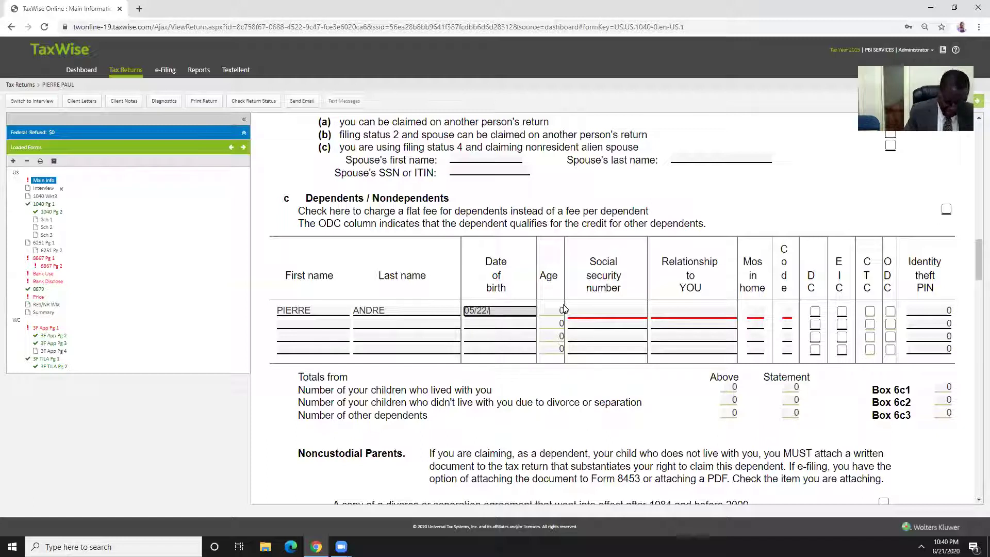
type("2014")
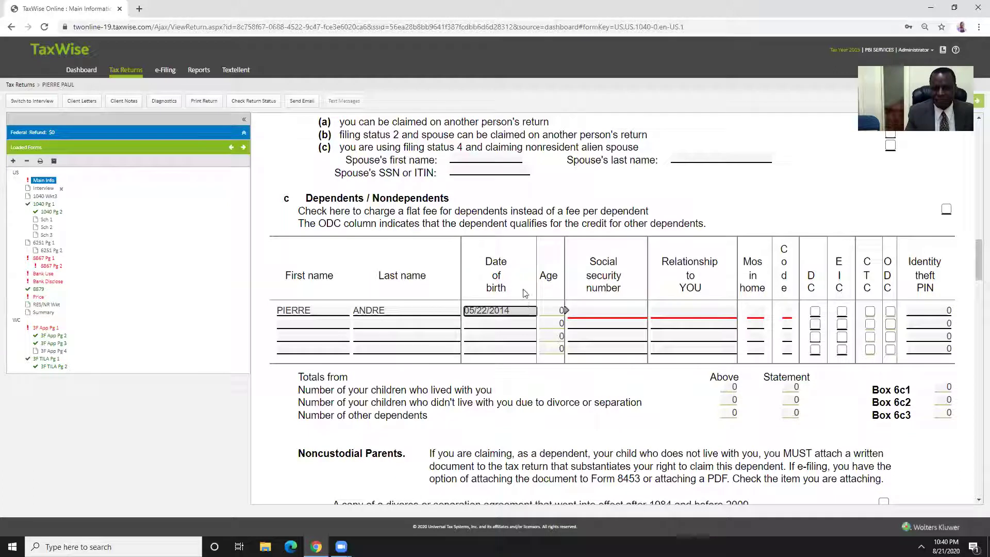
key("Tab")
left_click(553, 324)
Enter the dependent's social security number
left_click(583, 324)
left_click(589, 312)
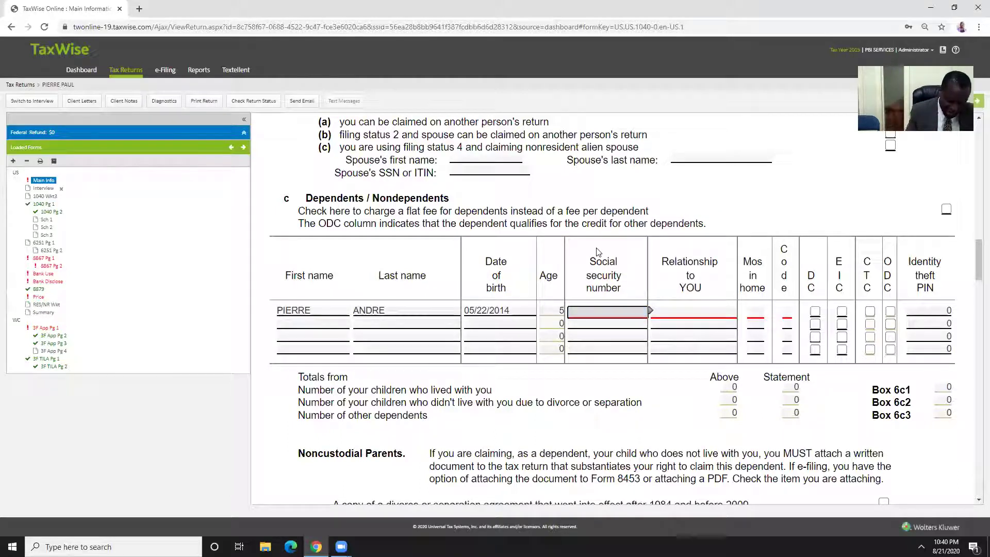
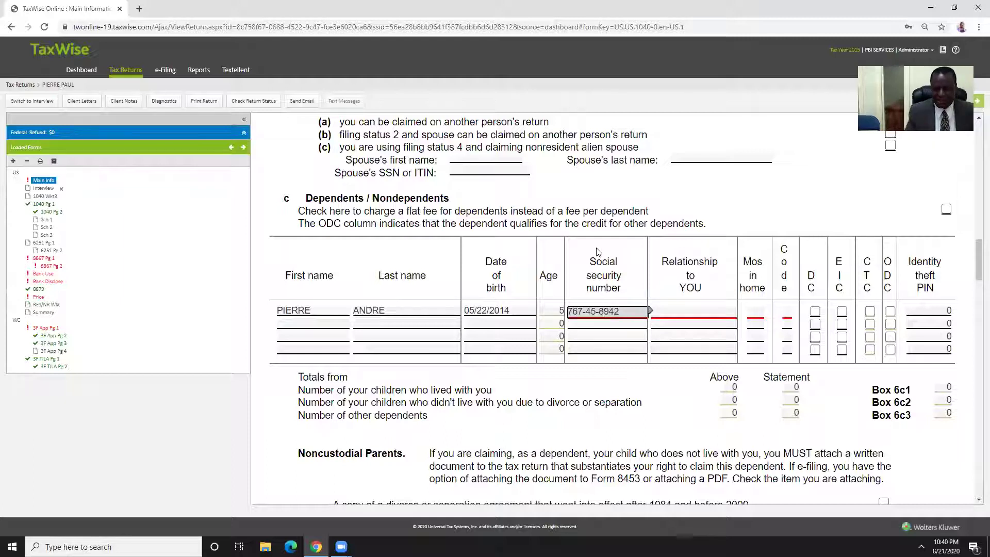
left_click(722, 195)
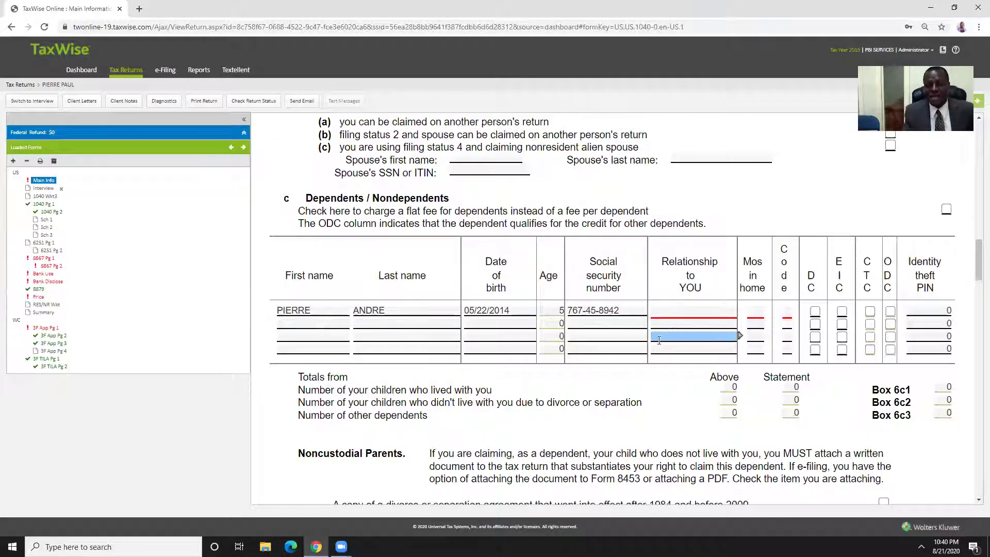
left_click(682, 314)
left_click(682, 314)
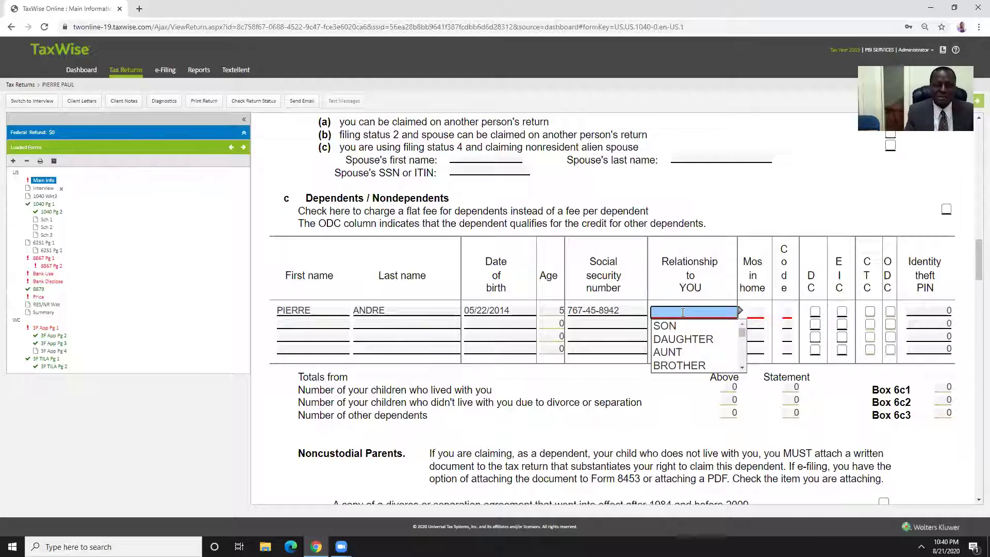
Set the dependent's relationship to SON and months in home to 12
left_click(671, 326)
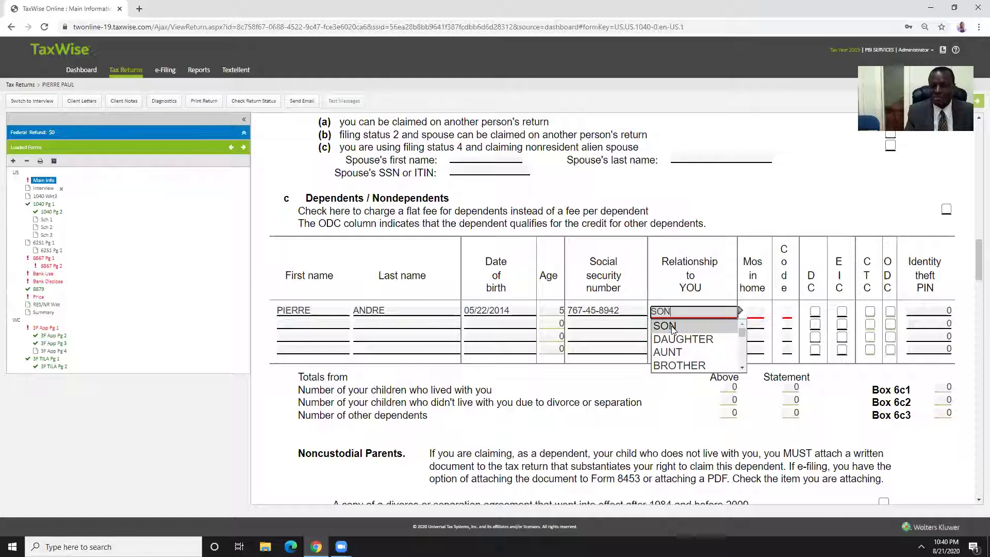
left_click(744, 218)
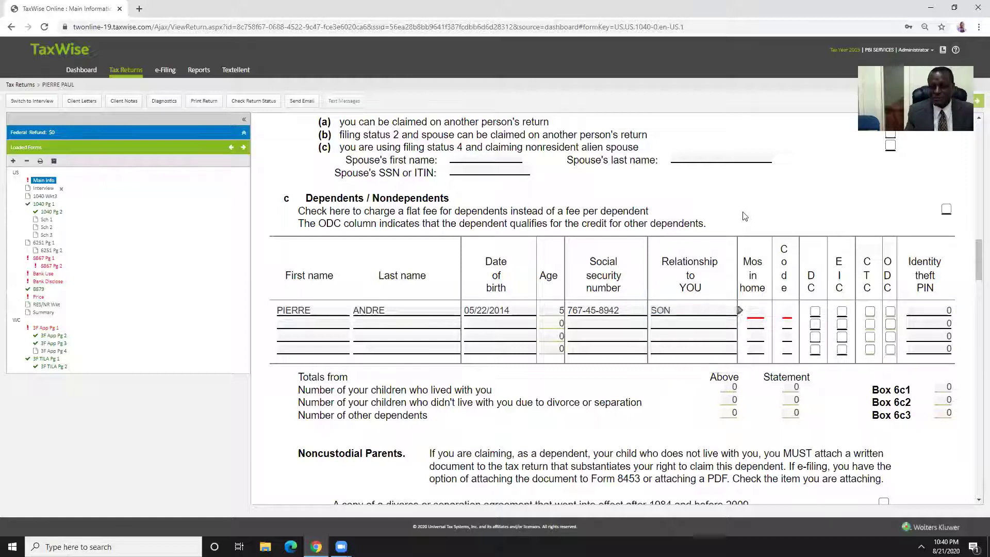
left_click(755, 312)
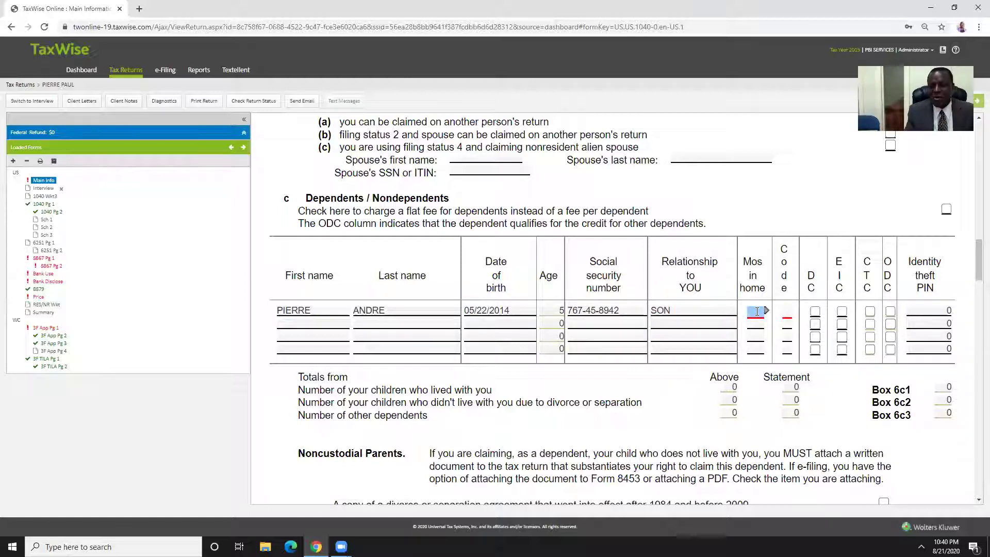
left_click(757, 312)
left_click(758, 312)
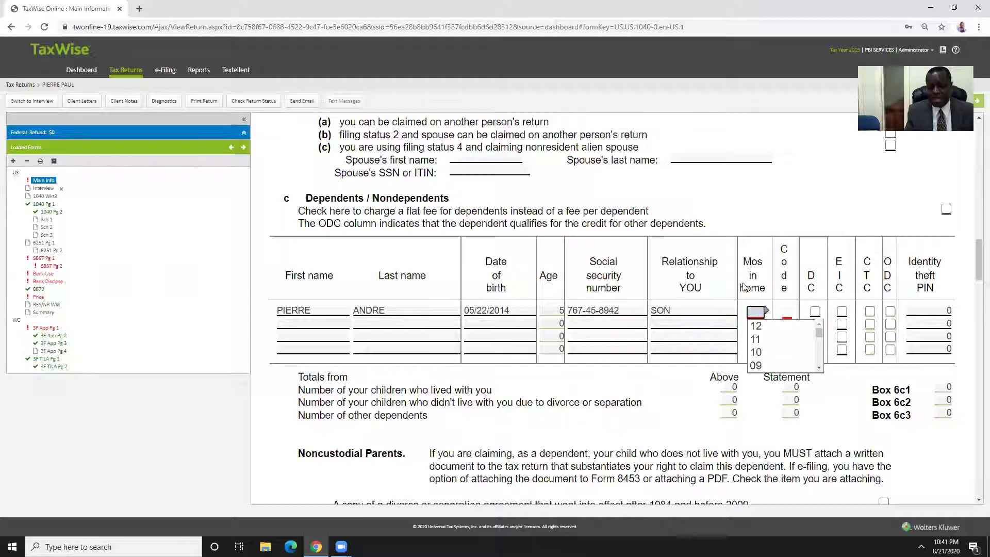
left_click(756, 326)
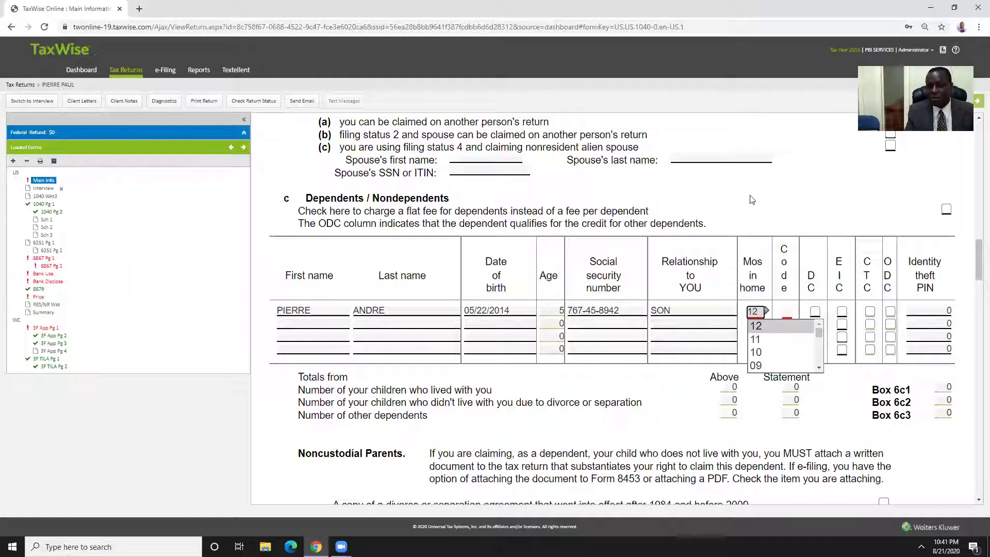
Enter dependent code 1 and check the son's CTC box
left_click(787, 313)
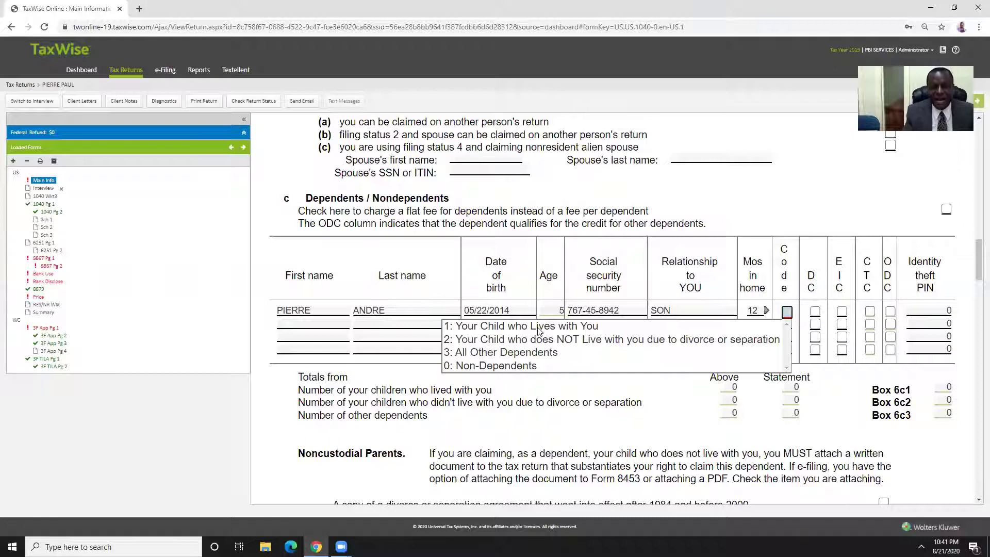
type("1")
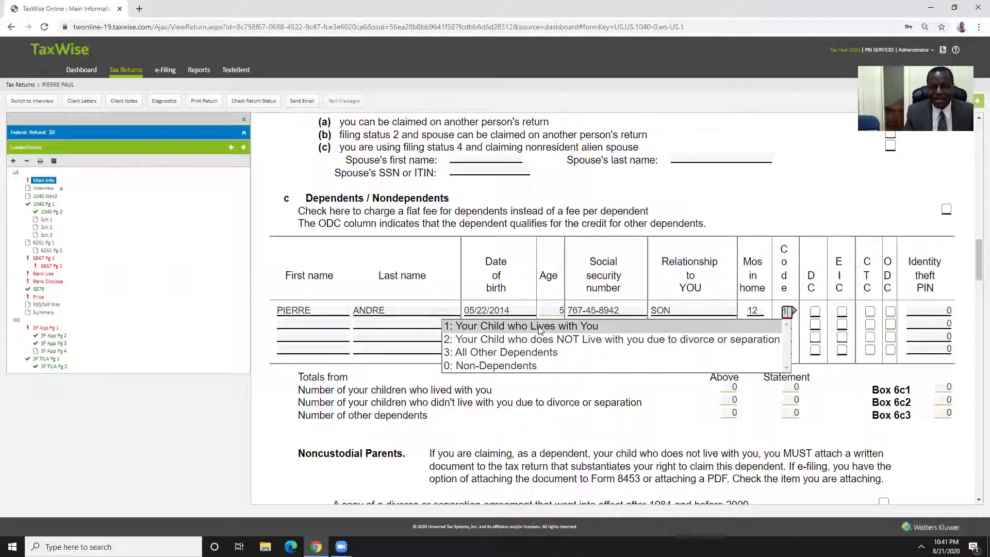
key("Return")
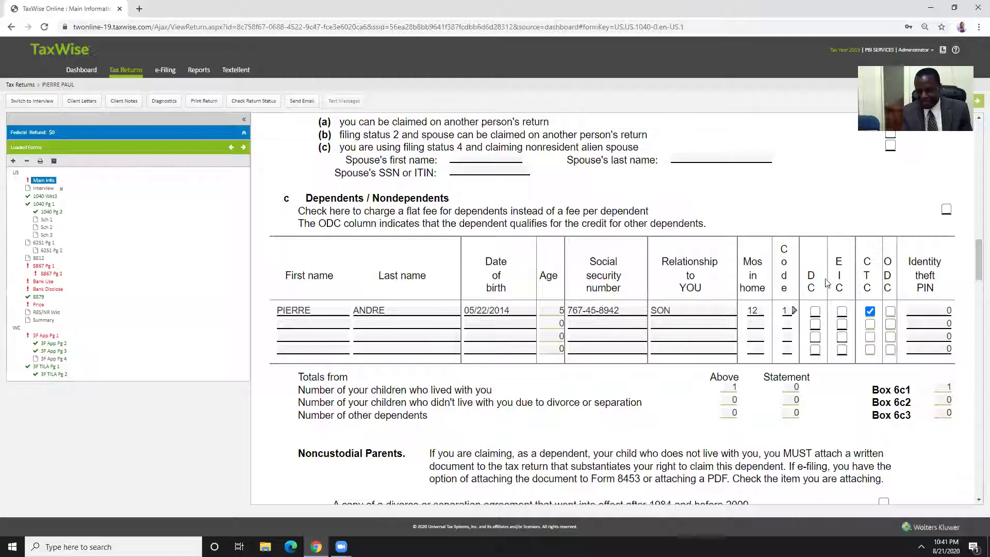
left_click(876, 313)
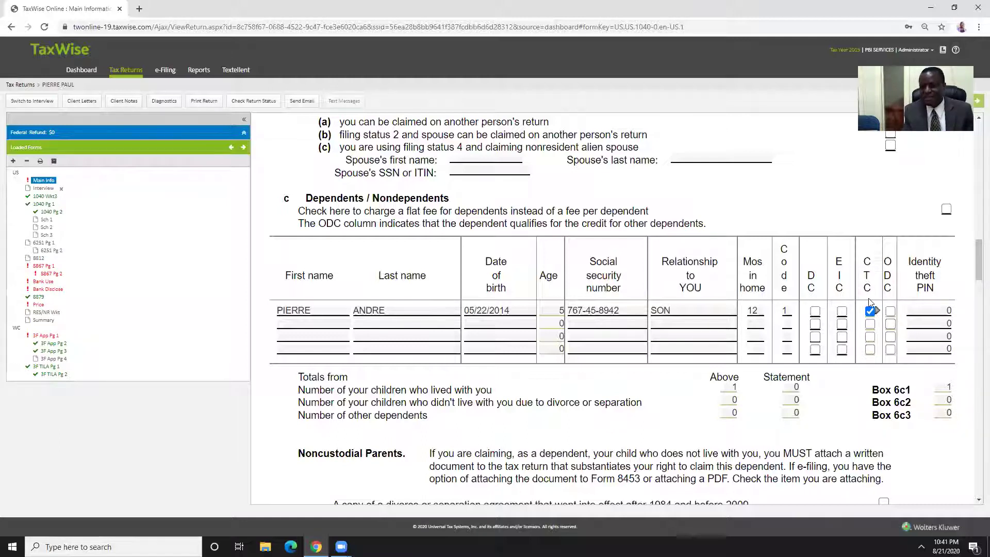
Check the son's EIC box to add Schedule EIC and its worksheet
left_click(871, 339)
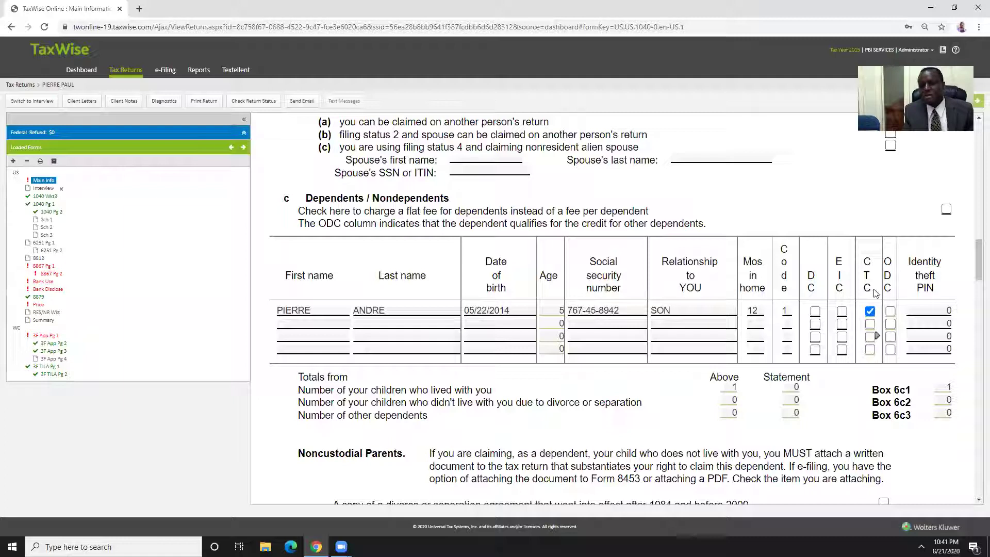
left_click(870, 324)
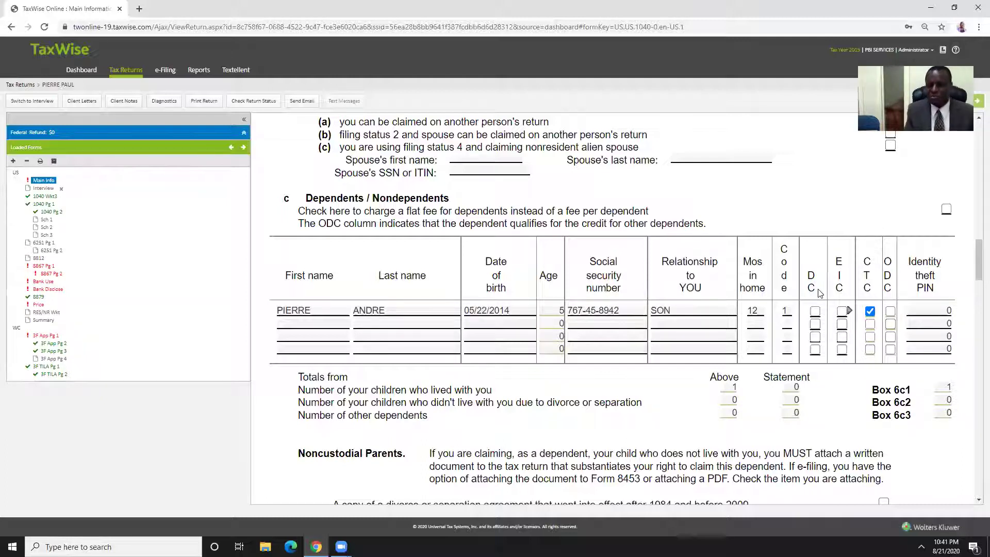
left_click(842, 312)
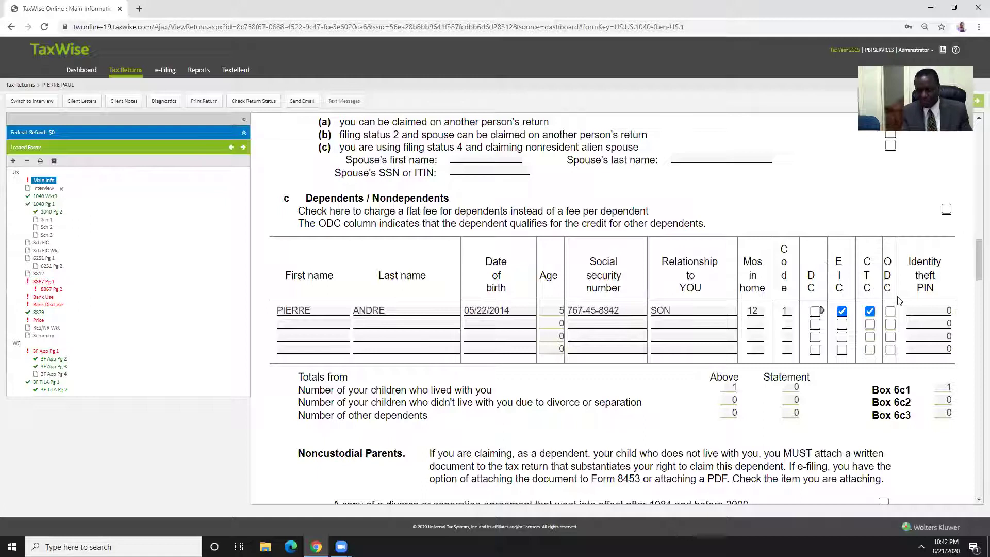
Review the son's row and confirm the CTC box stays checked
left_click(561, 349)
left_click(619, 340)
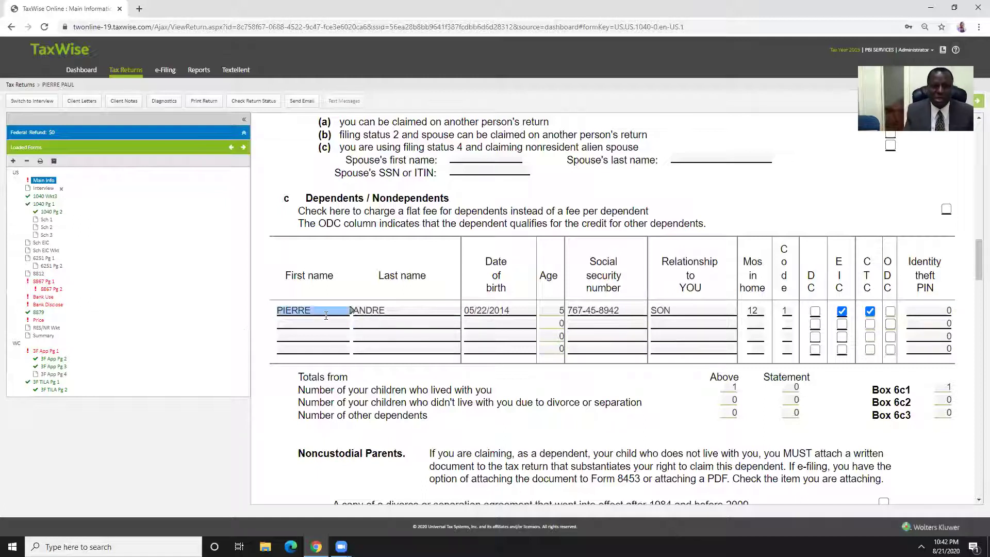
left_click(494, 324)
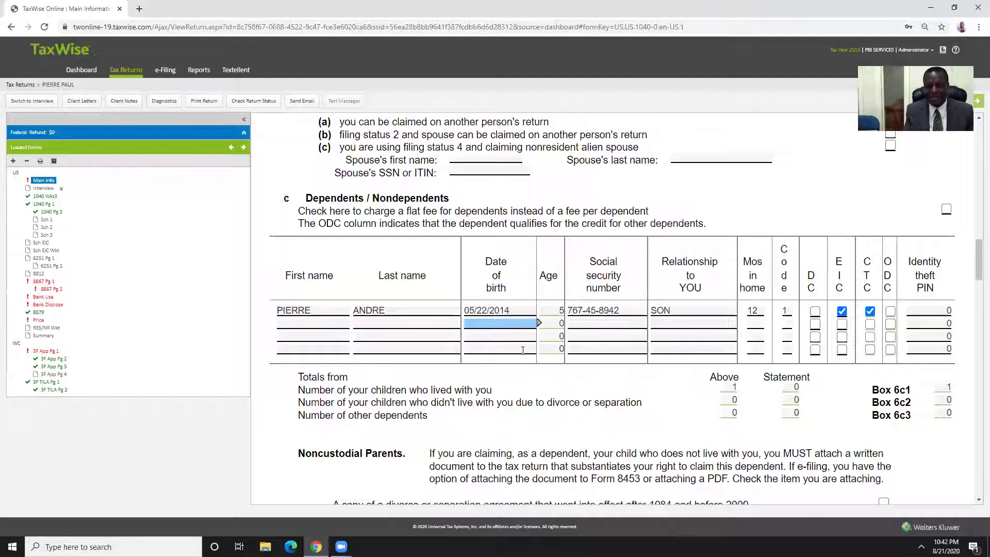
key("Tab")
key("Tab")
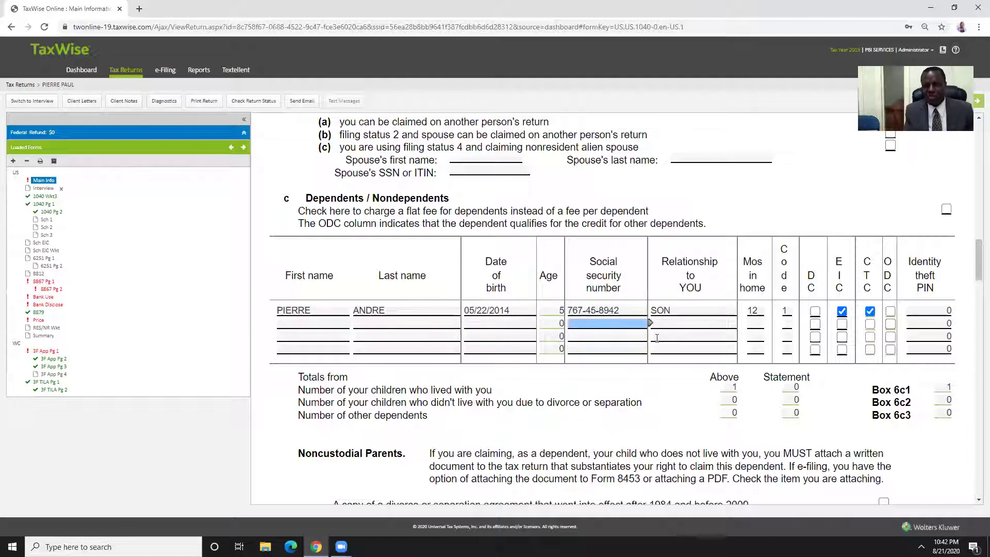
left_click(668, 311)
left_click(749, 313)
key("Tab")
key("Tab")
key("Tab")
key("Tab")
key("Tab")
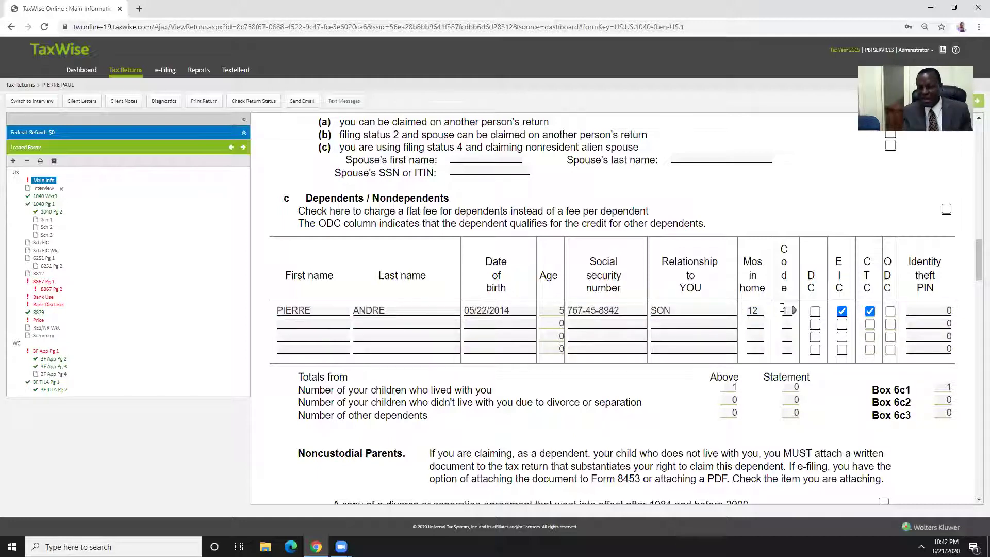
left_click(839, 328)
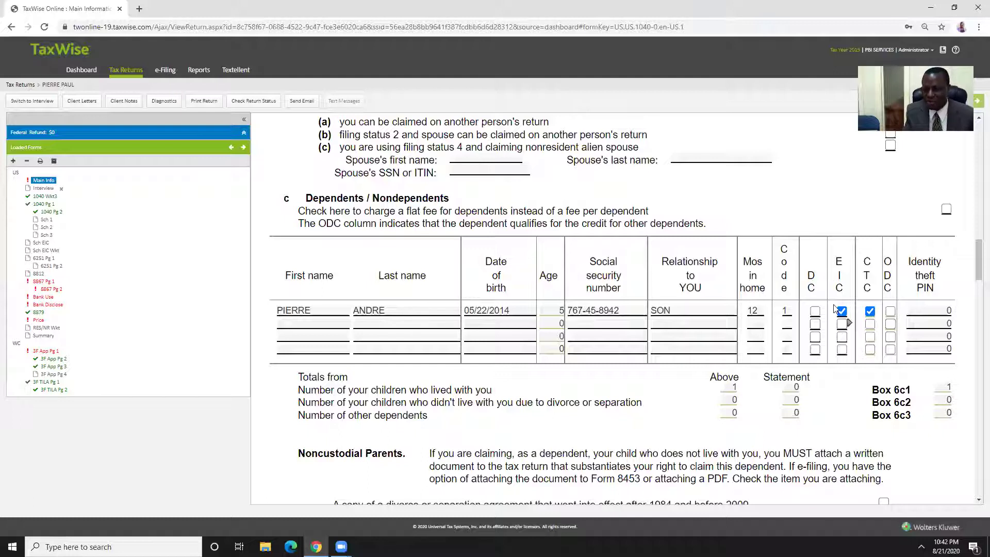
key("Tab")
left_click(868, 307)
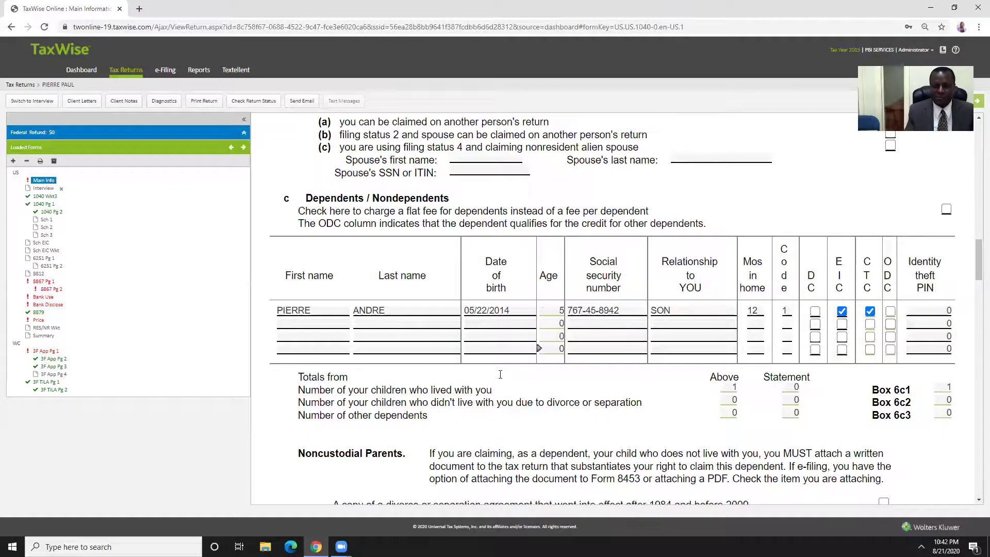
Clear the full-year resident state entry and check the box for not preparing a state return
scroll(515, 372, "down", 4)
scroll(524, 361, "down", 3)
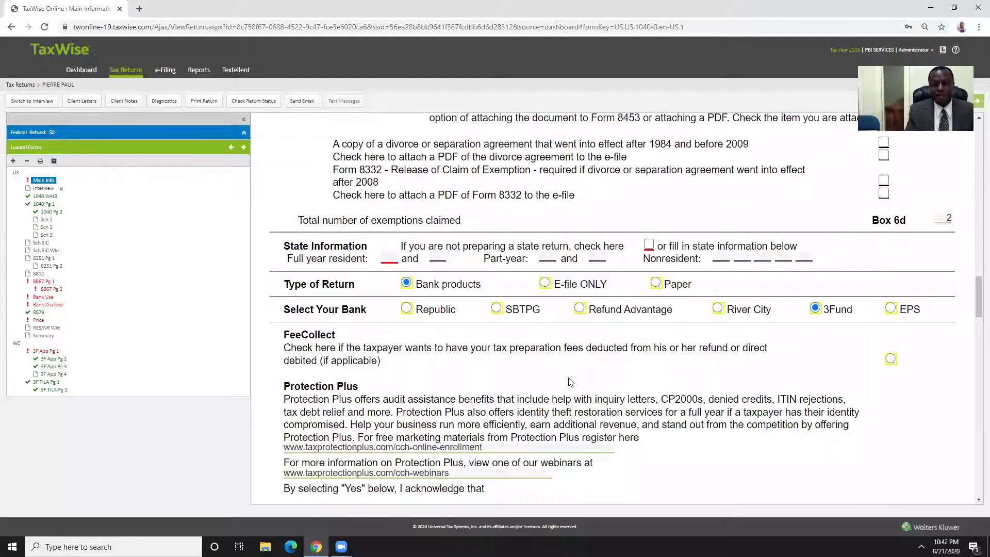
key("shift+Tab")
key("shift+Tab")
key("shift+Tab")
key("shift+Tab")
key("shift+Tab")
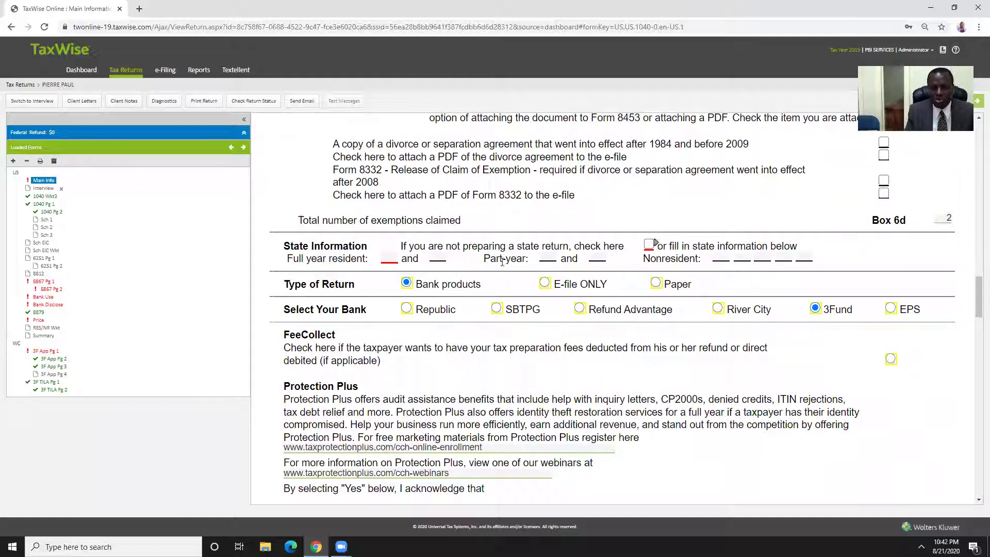
key("shift+Tab")
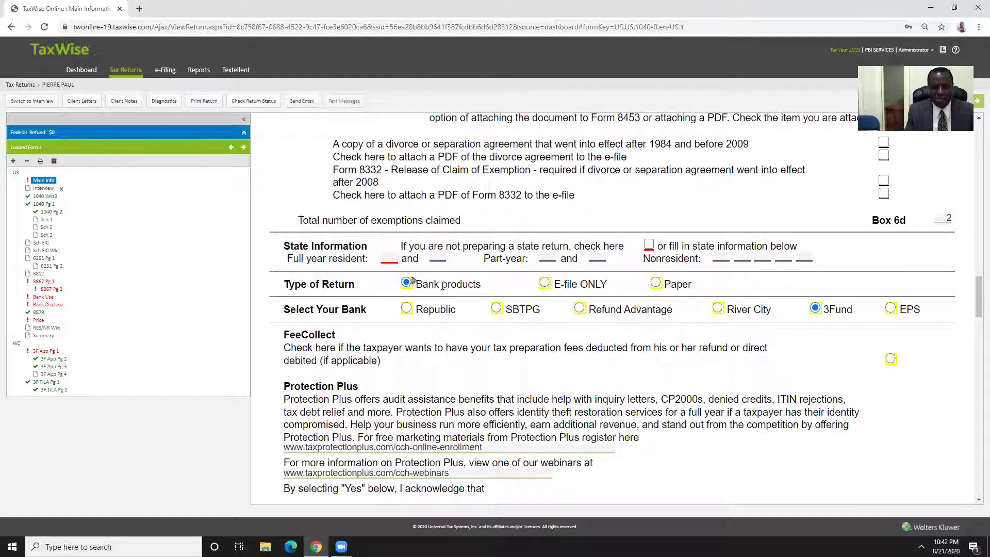
left_click(650, 245)
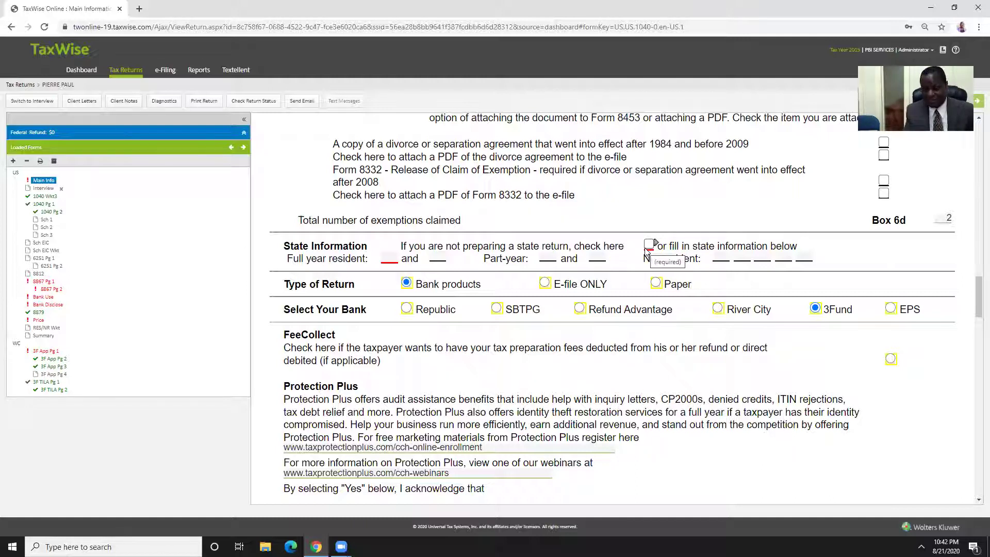
left_click(390, 259)
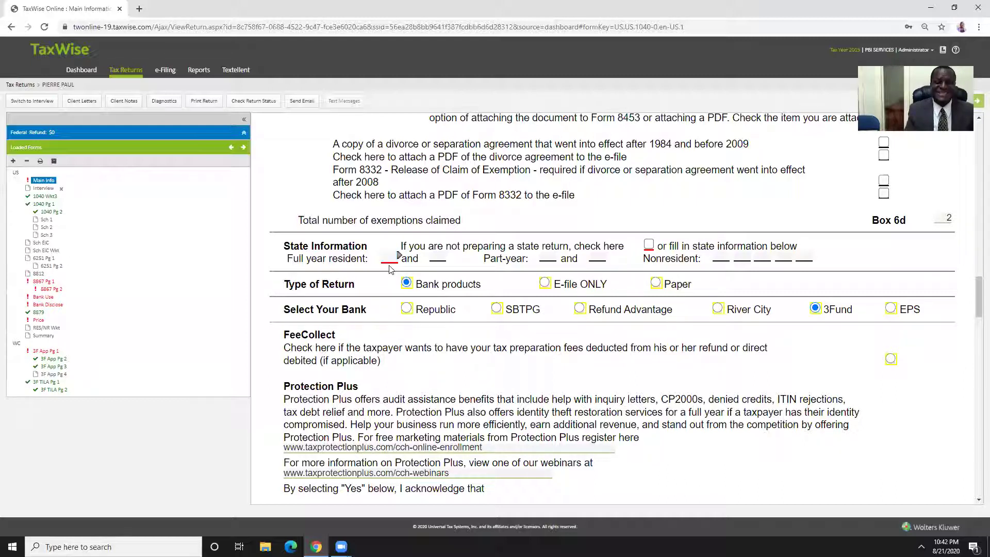
left_click(392, 268)
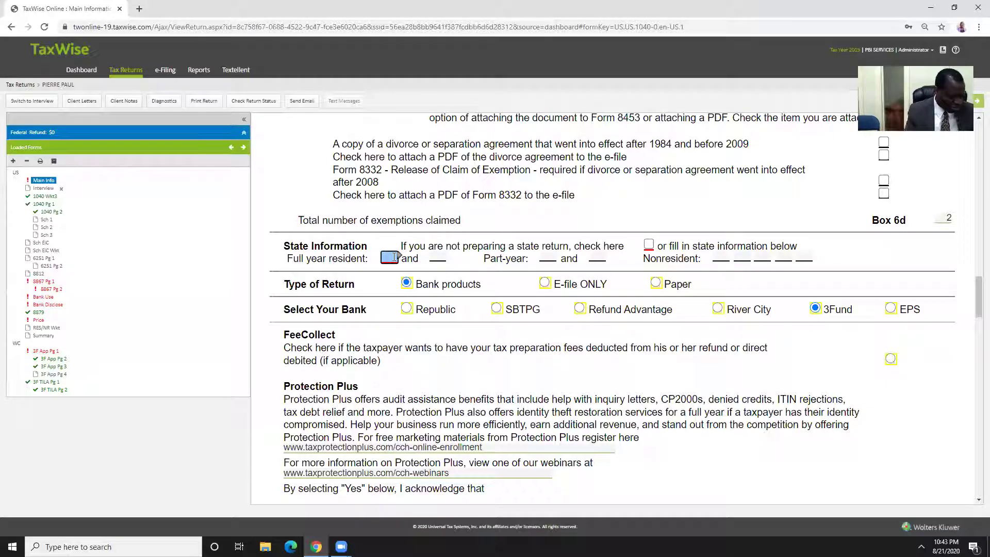
left_click(397, 256)
type("NY")
left_click(403, 270)
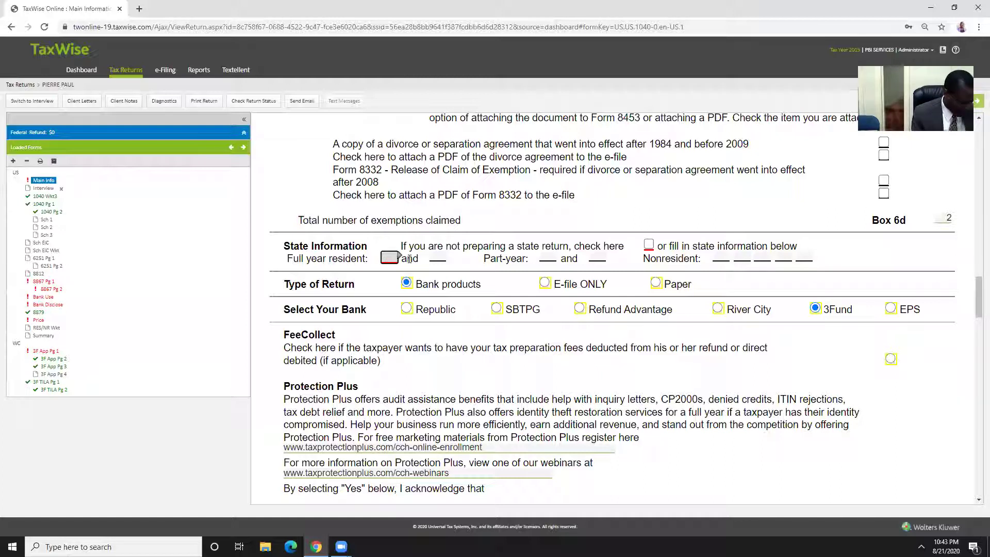
type("G")
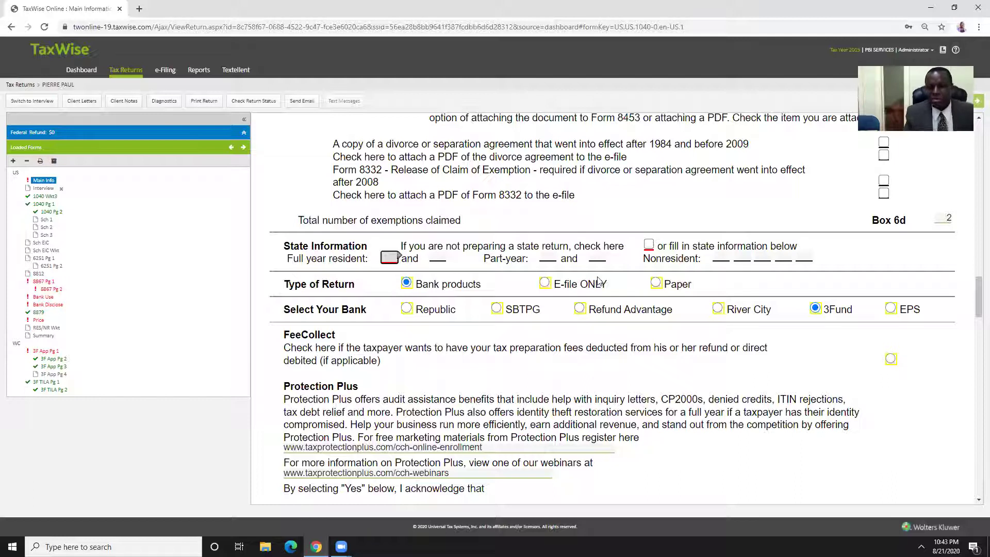
left_click(648, 245)
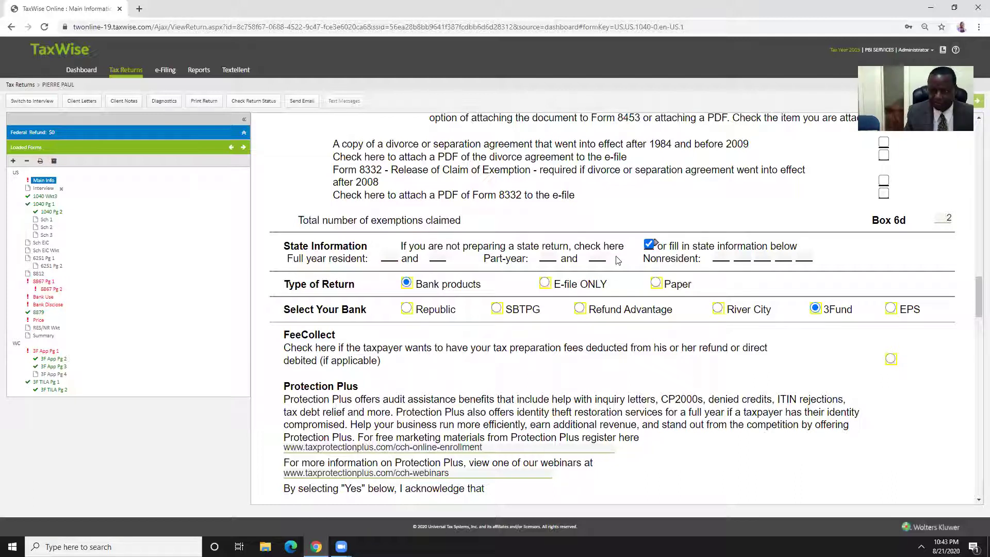
Scroll down the Main Info form past Protection Plus to the Taxpayer's PIN area
scroll(487, 290, "down", 2)
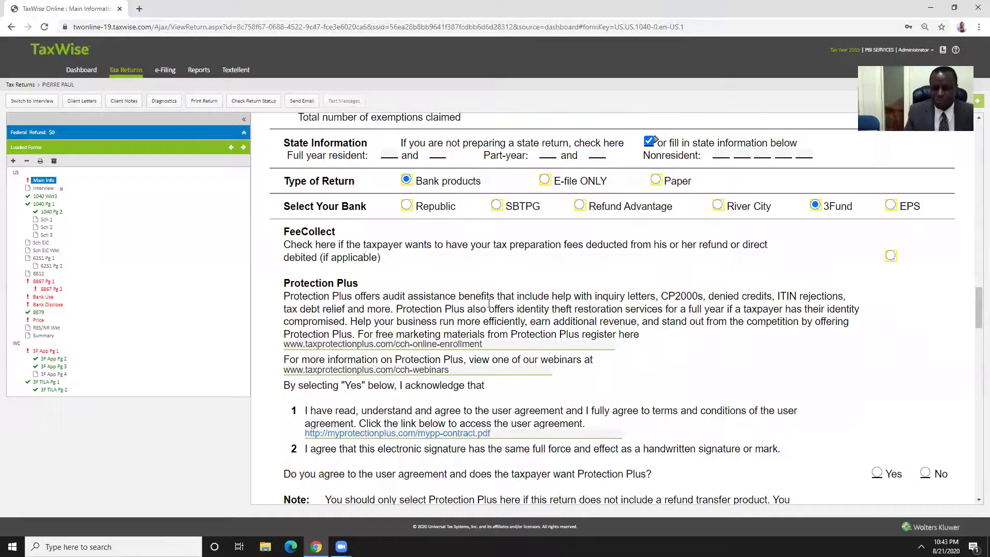
scroll(493, 300, "down", 7)
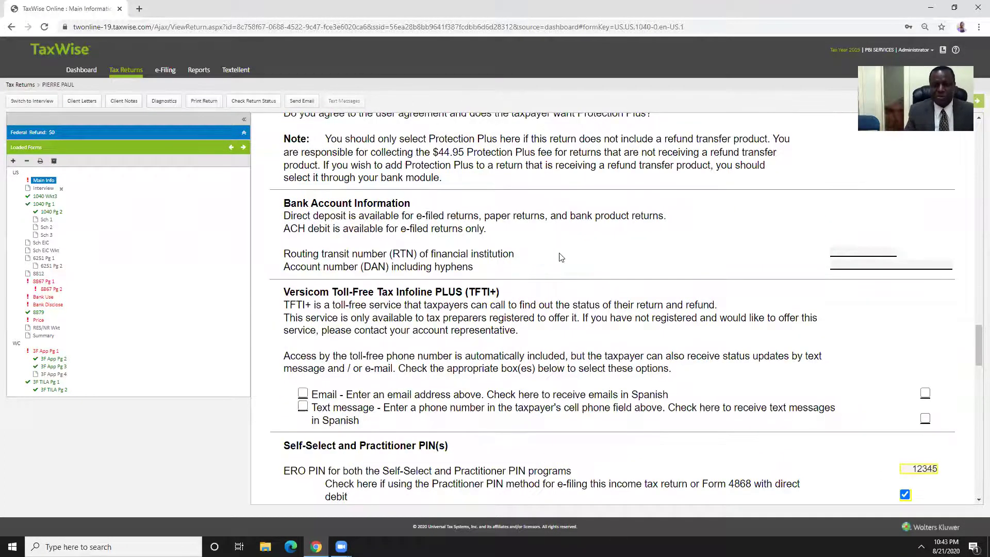
scroll(562, 255, "up", 6)
scroll(572, 246, "up", 4)
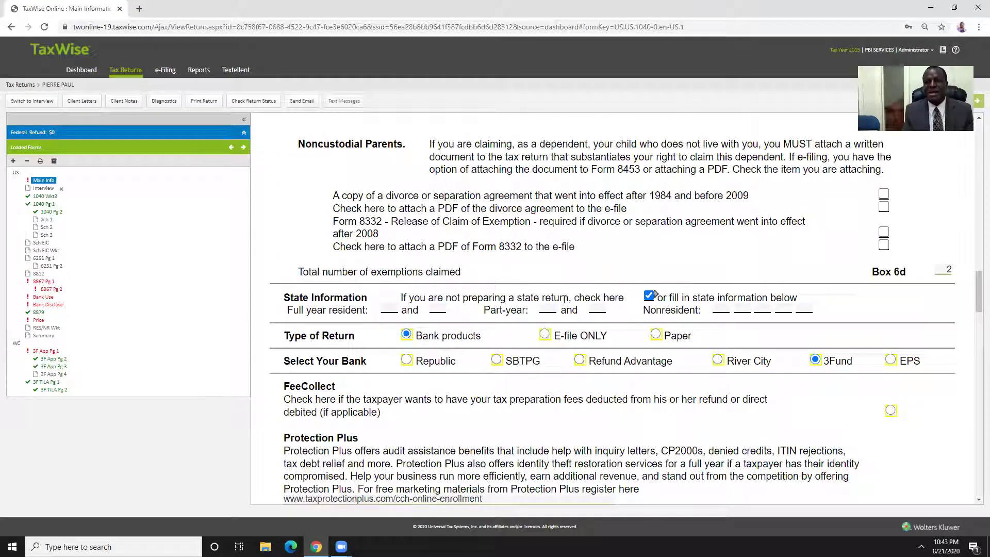
scroll(566, 299, "down", 14)
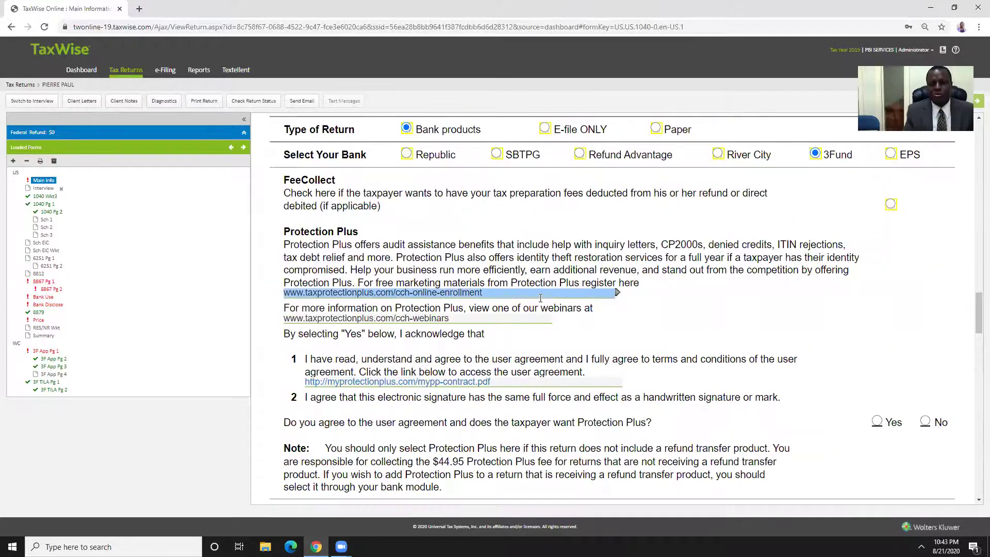
scroll(541, 298, "down", 7)
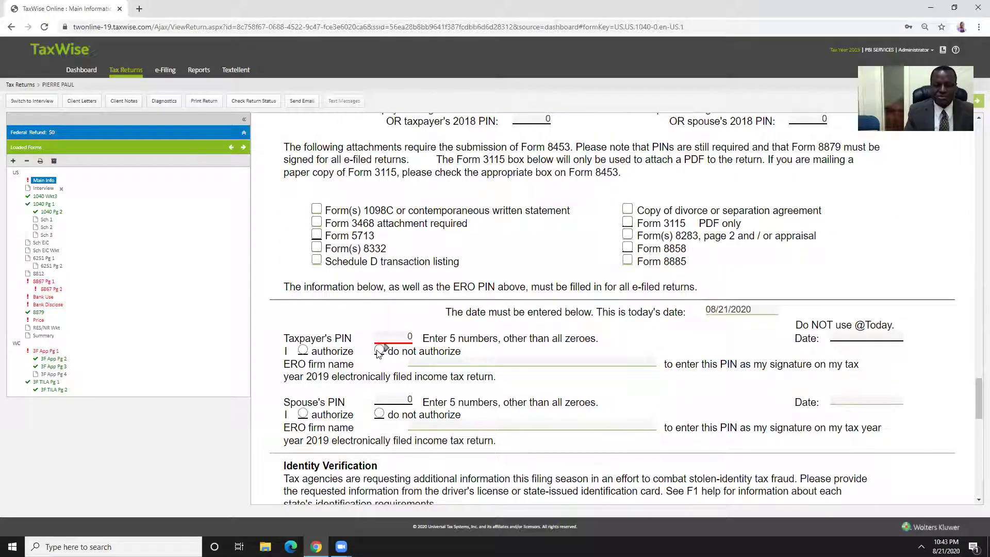
Enter the taxpayer's five-digit PIN, date it 08/21/2020, and select the authorize option
left_click(402, 338)
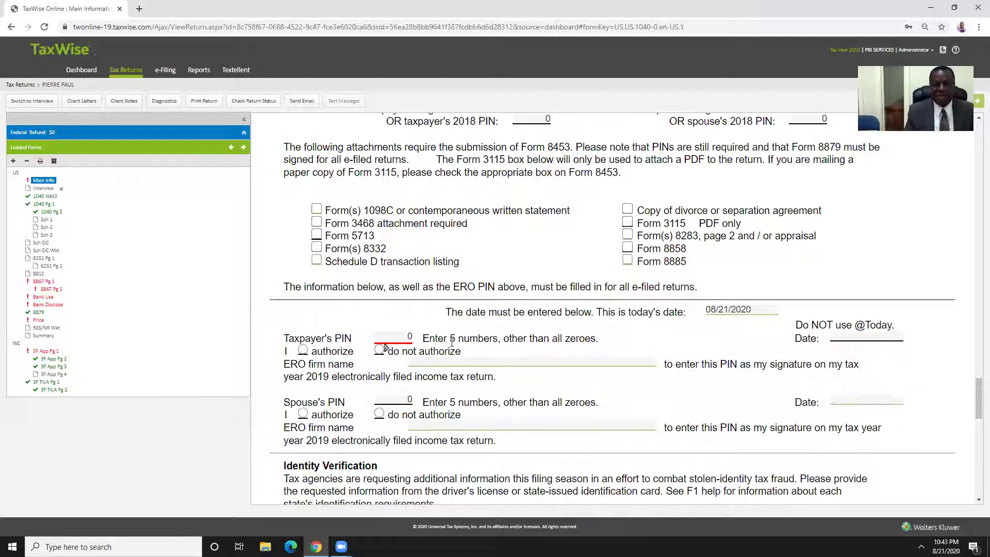
left_click(388, 338)
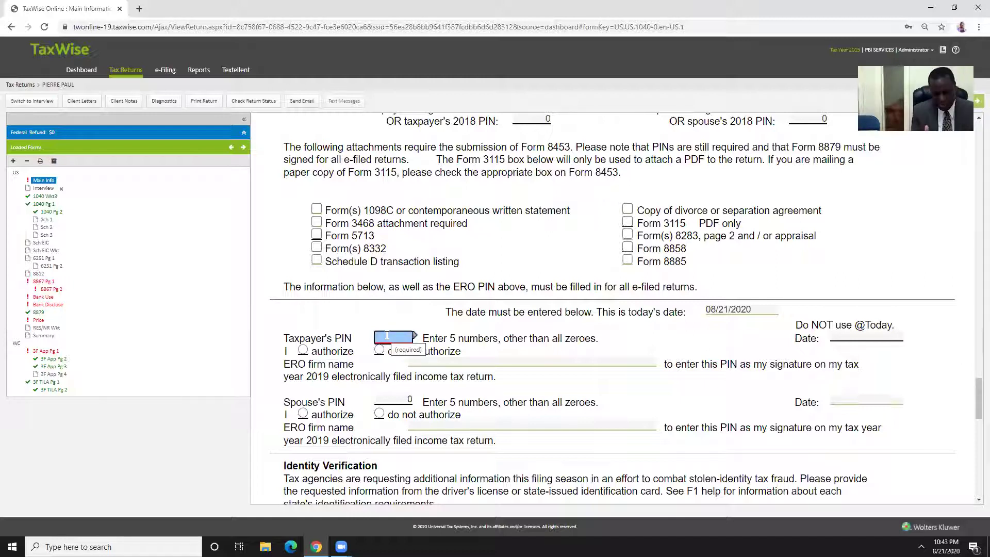
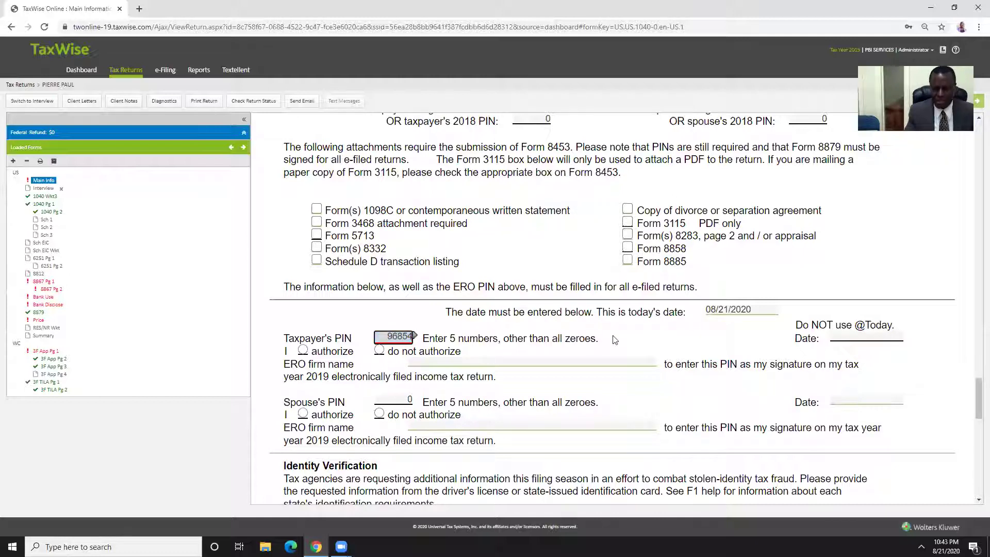
left_click(626, 332)
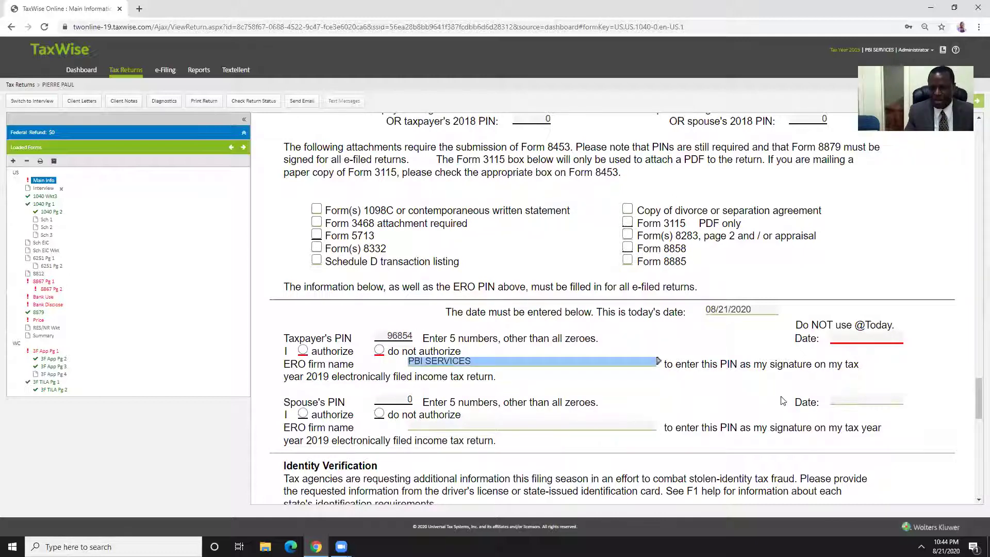
left_click(851, 336)
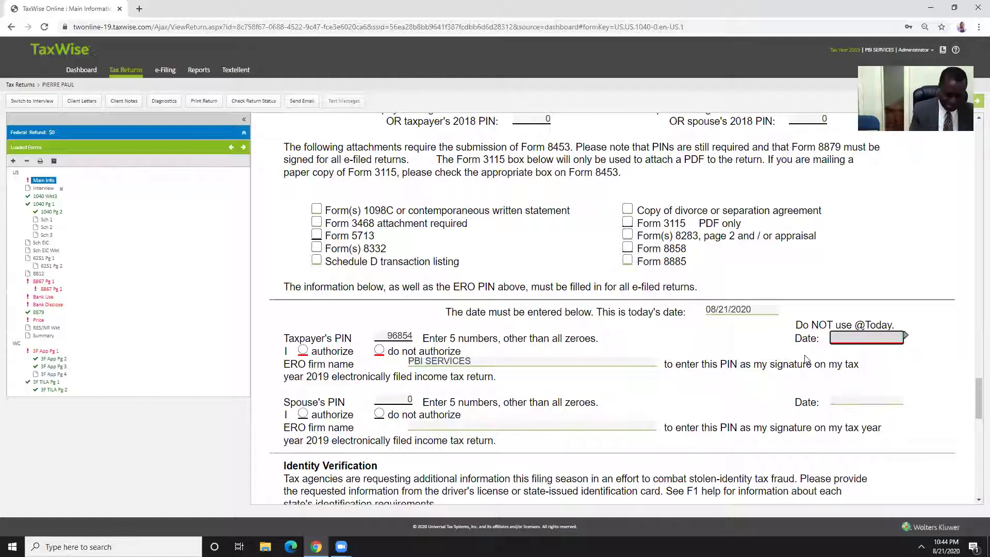
type("08/21/2020")
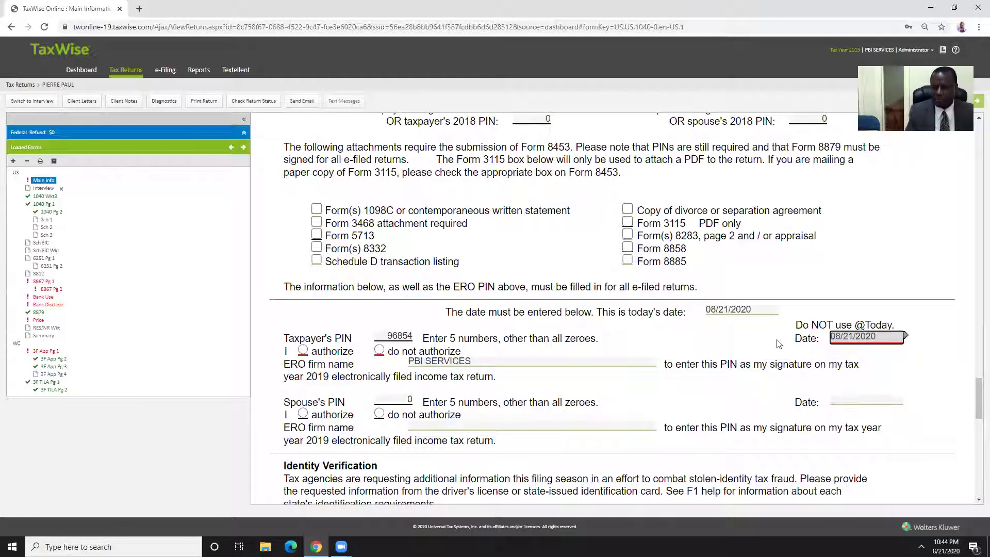
key("Tab")
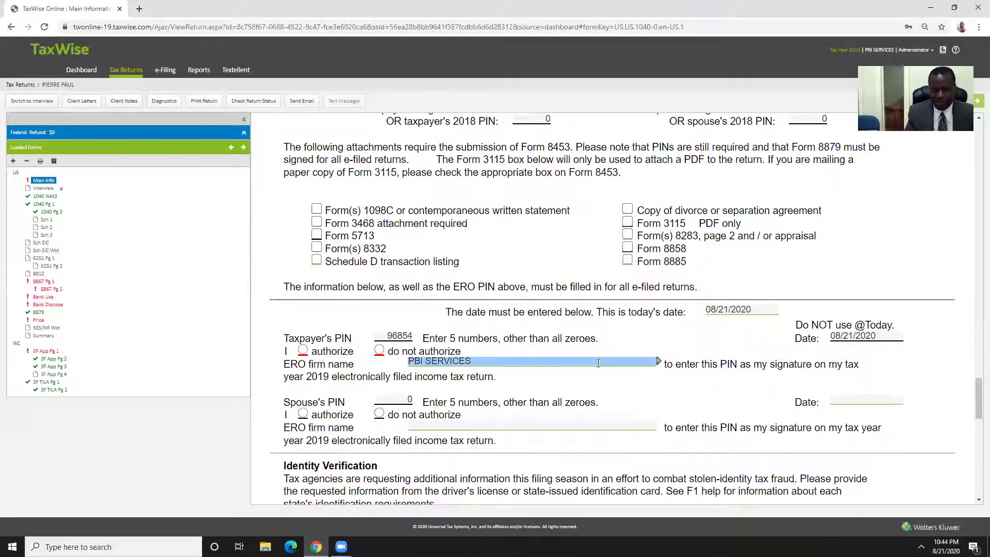
scroll(600, 367, "down", 1)
scroll(600, 366, "down", 1)
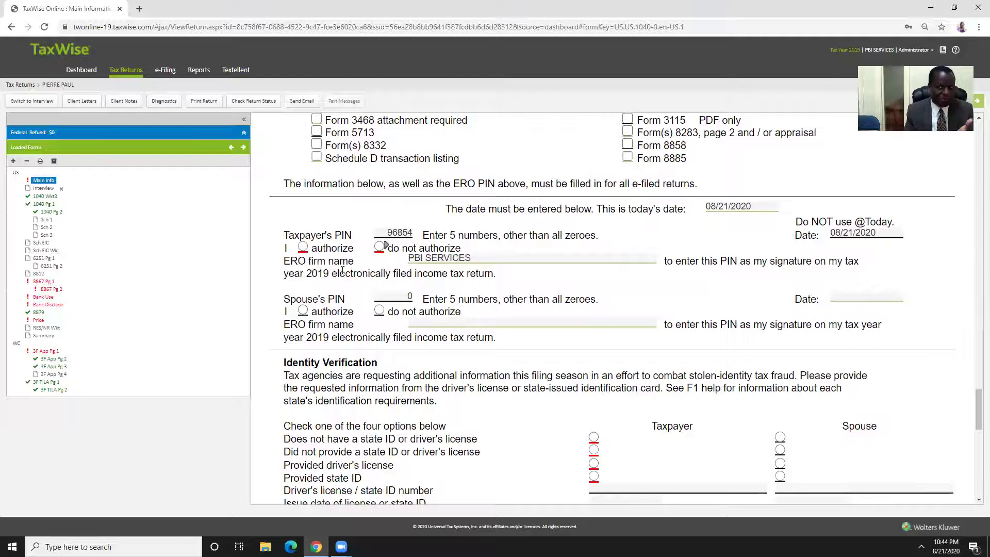
left_click(303, 247)
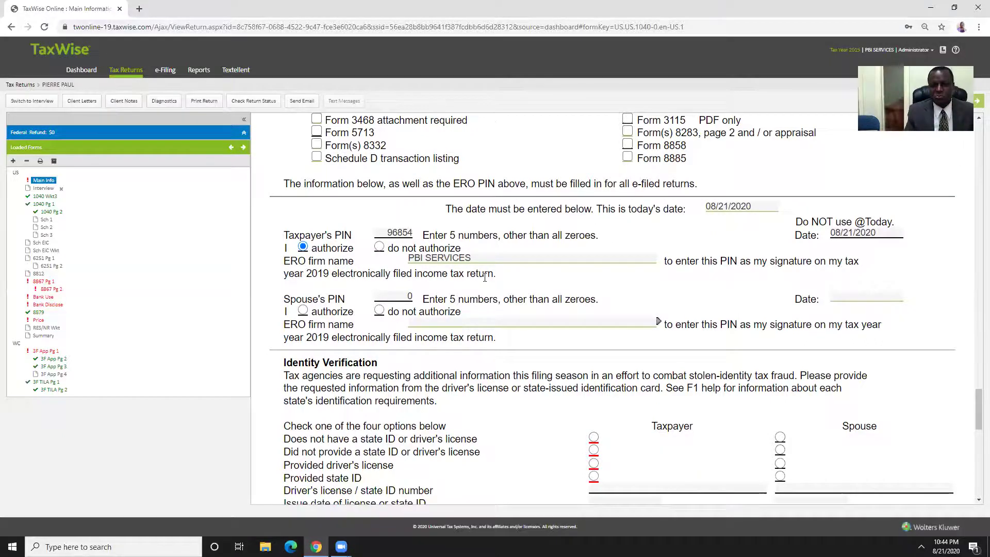
Record that the taxpayer provided a driver's license and enter its license number
scroll(485, 278, "down", 3)
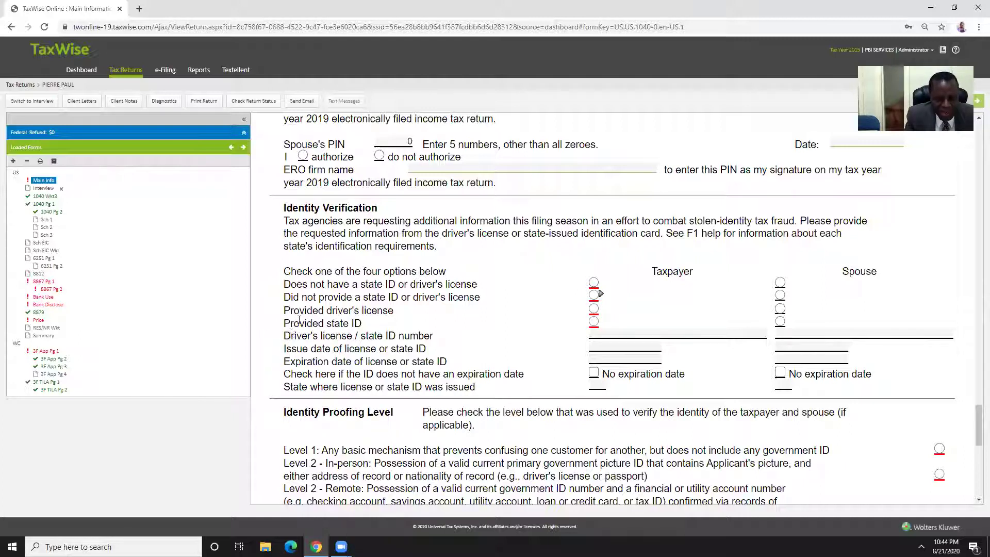
left_click(594, 310)
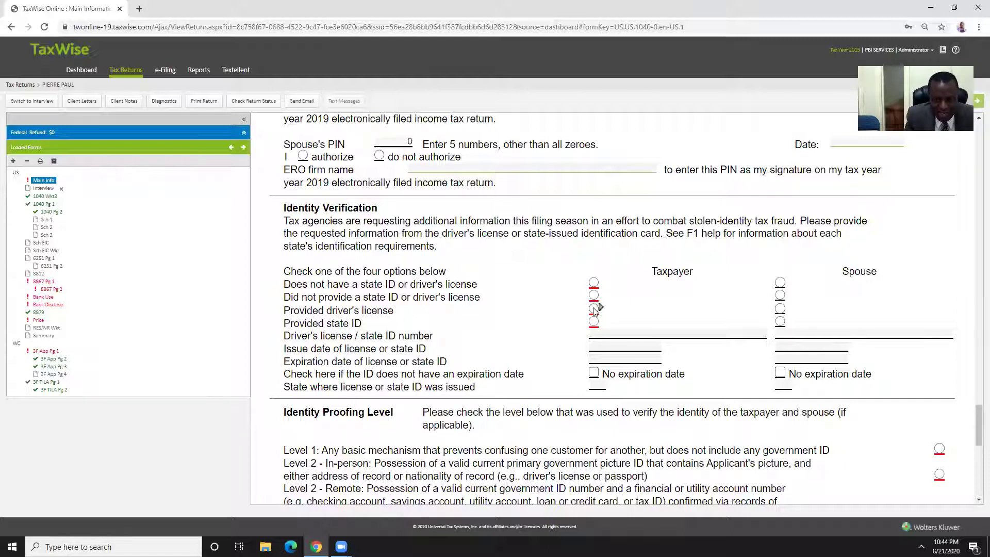
left_click(594, 309)
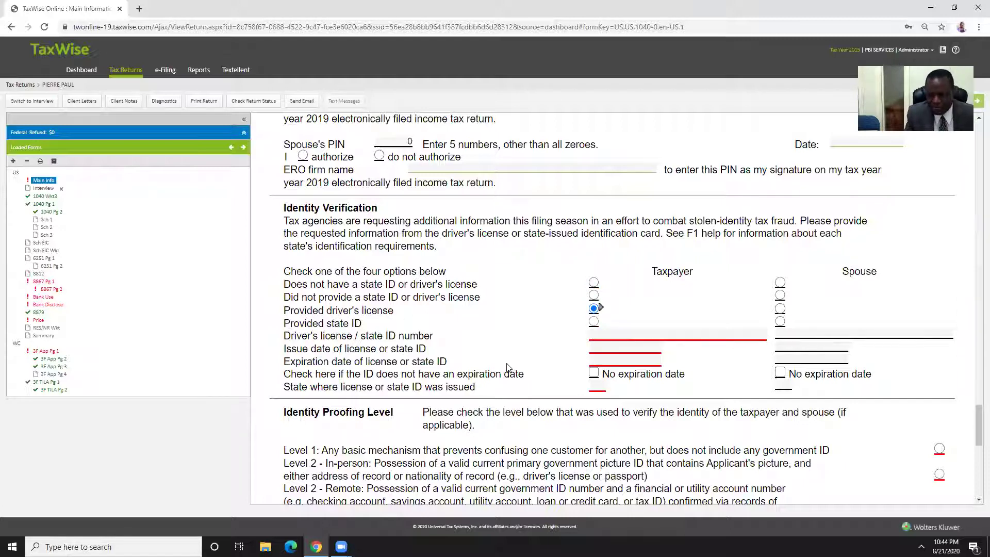
key("Tab")
key("Tab")
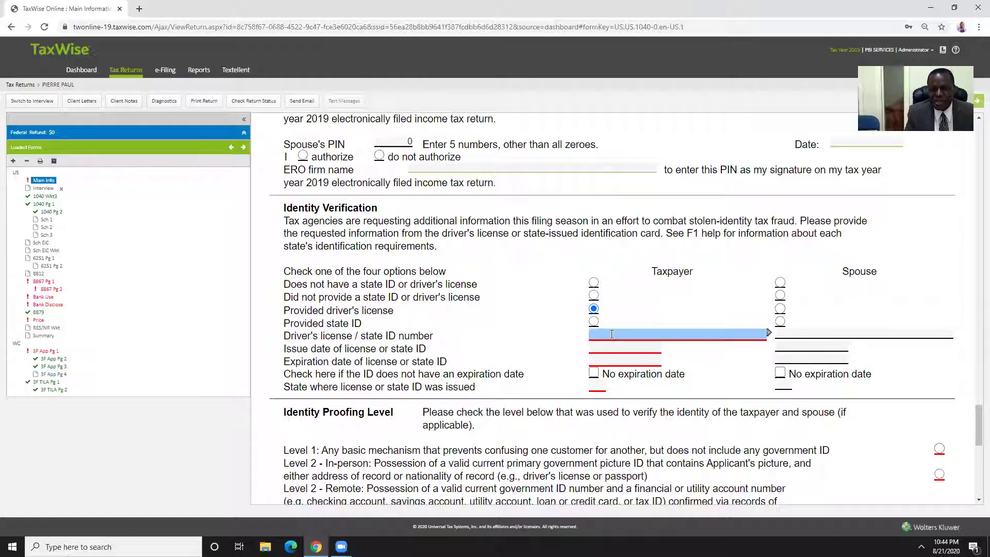
left_click(634, 334)
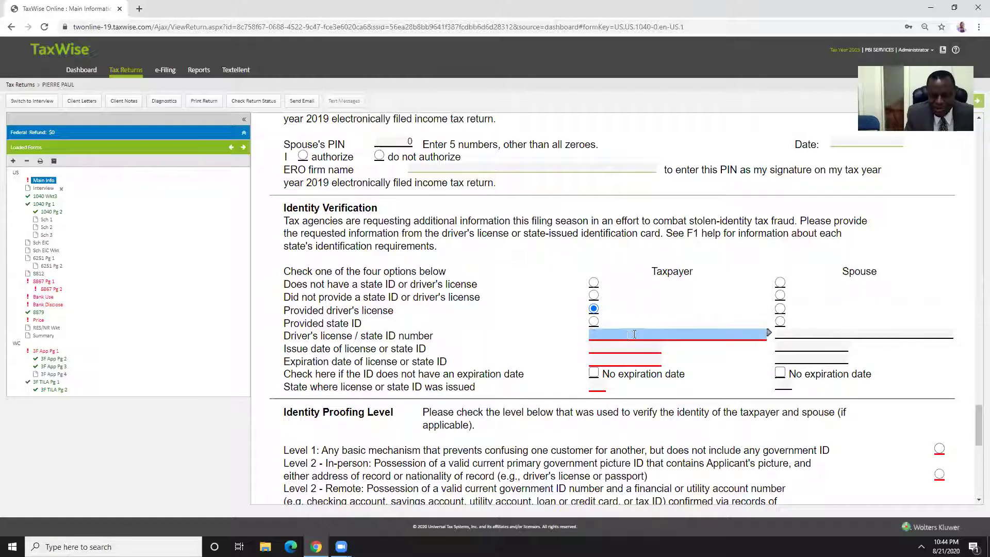
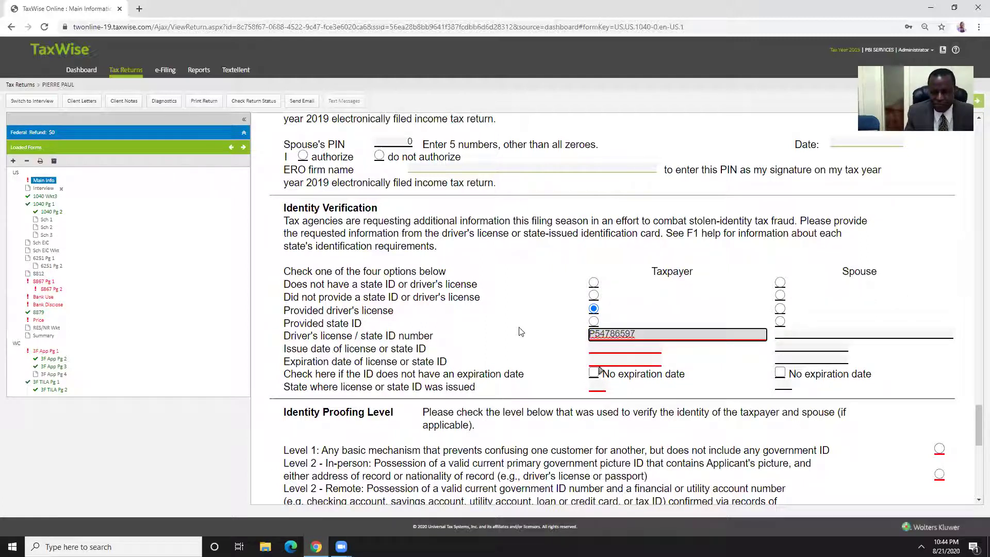
key("Tab")
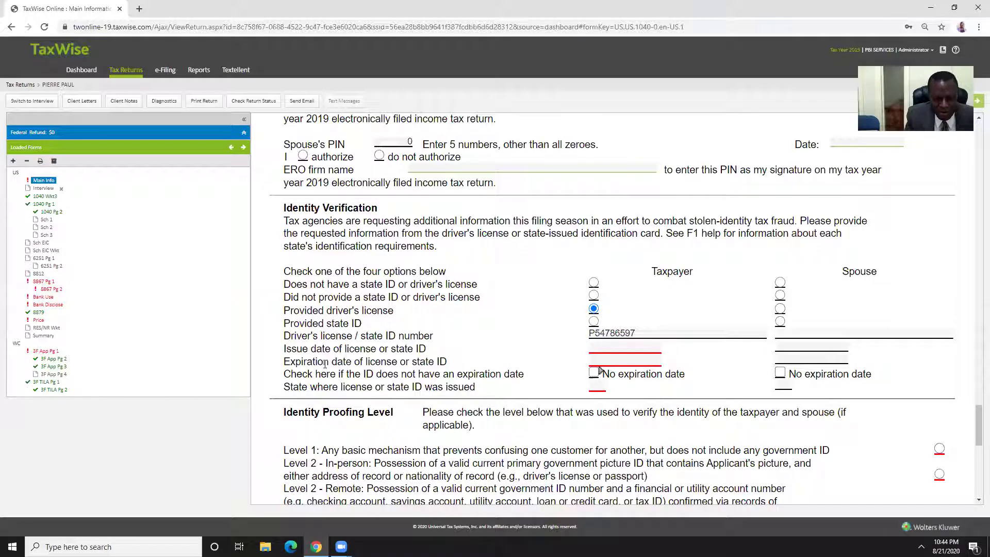
Enter license issue date 03/15/2017 and expiration date 03/15/2025
left_click(606, 353)
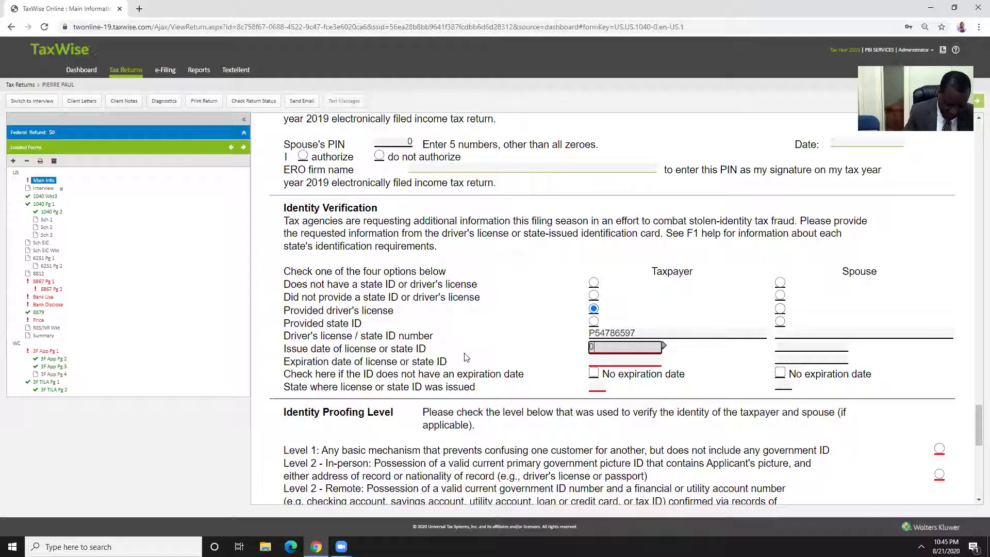
type("03/15/")
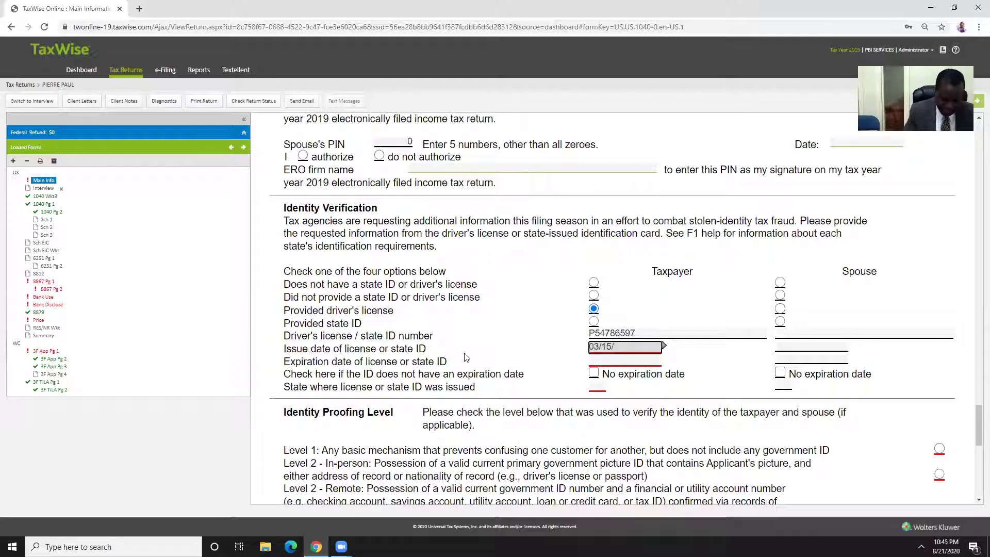
type("2017")
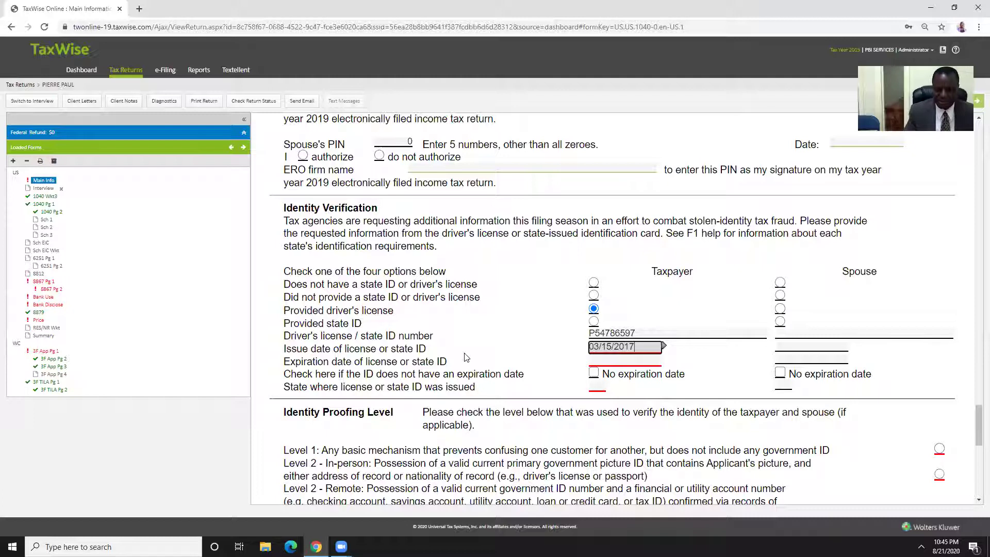
left_click(529, 334)
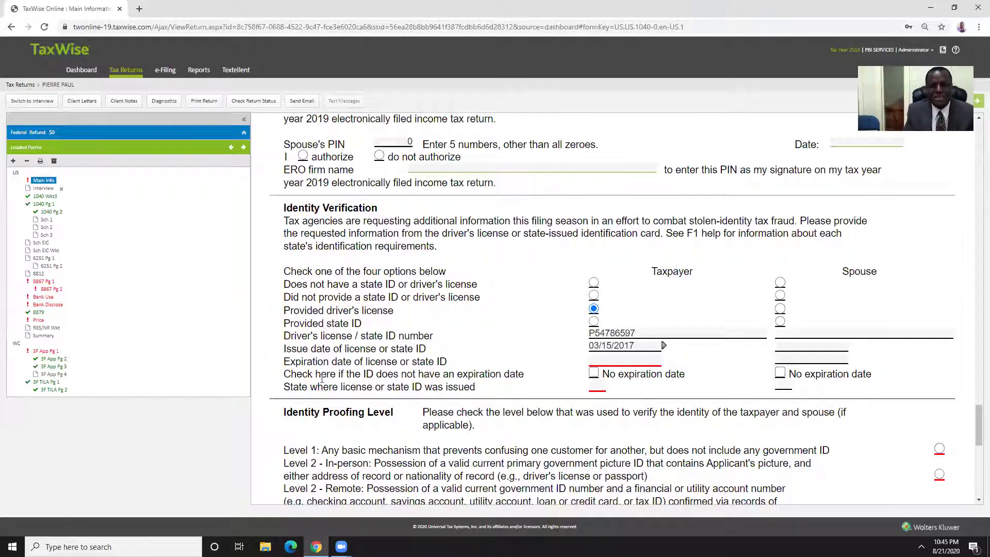
left_click(606, 357)
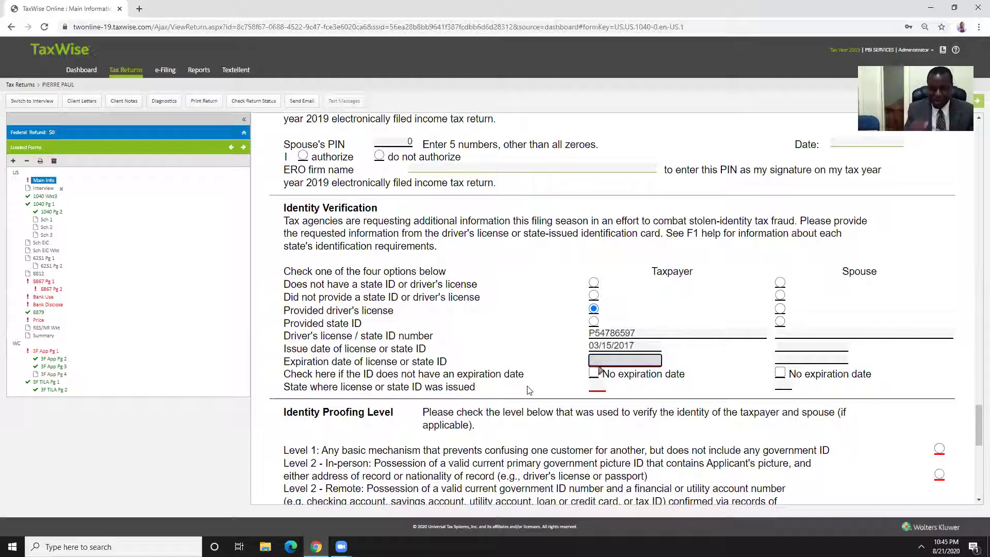
type("03/15/")
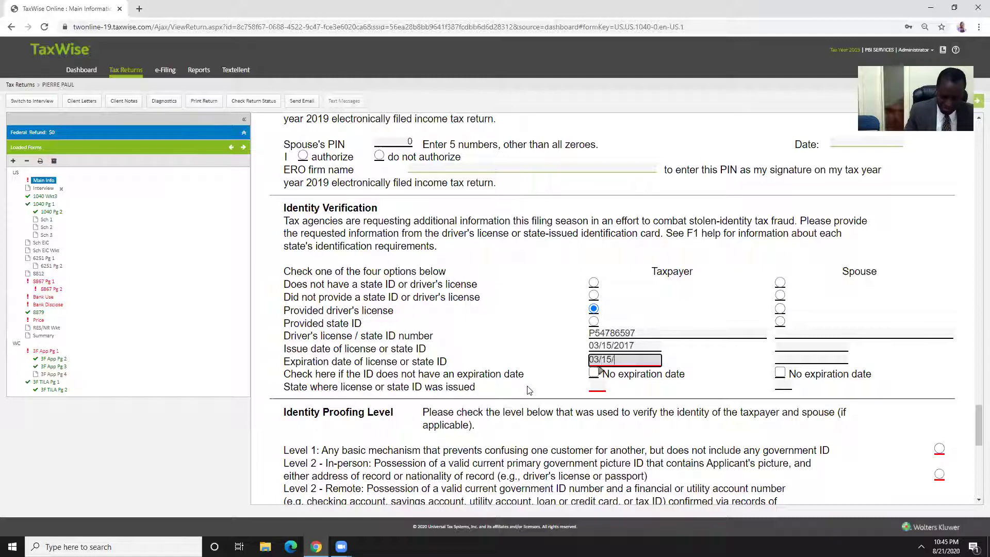
type("2025")
key("Tab")
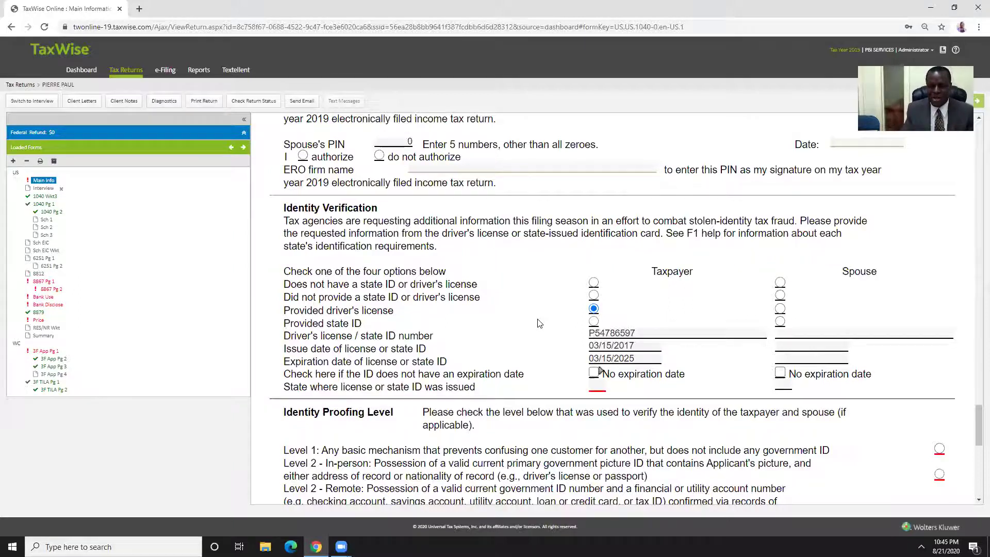
Enter FL as the state that issued the taxpayer's driver's license
scroll(514, 367, "down", 2)
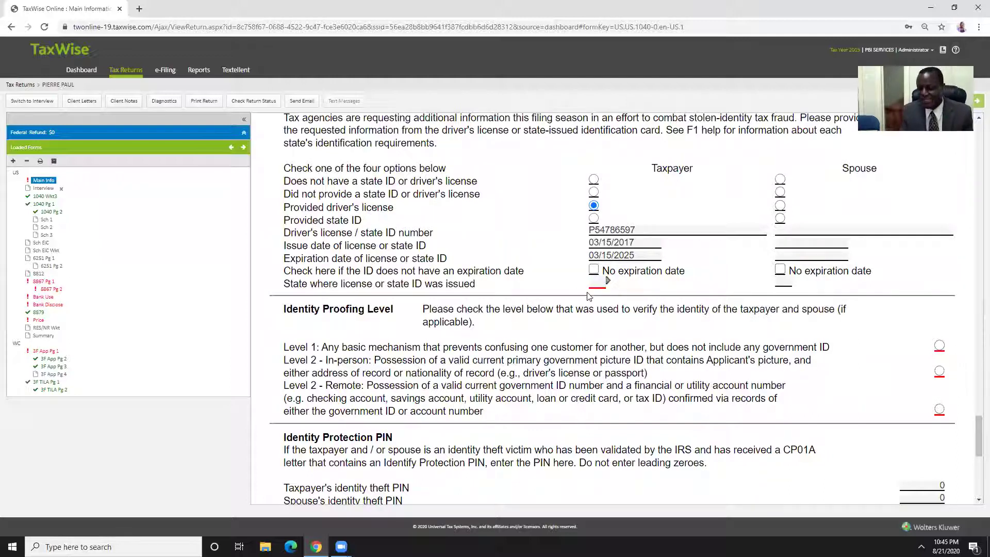
left_click(597, 283)
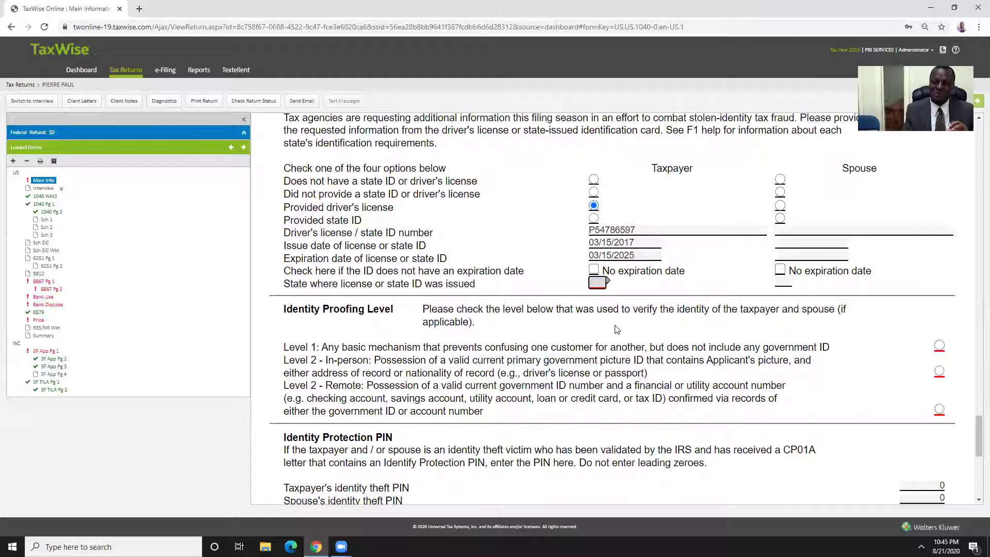
type("FL")
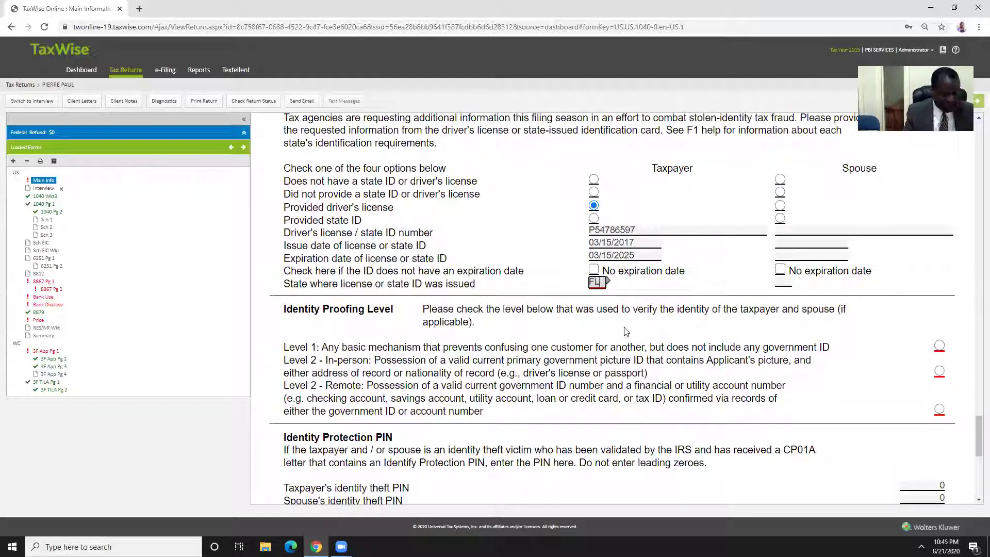
left_click(527, 245)
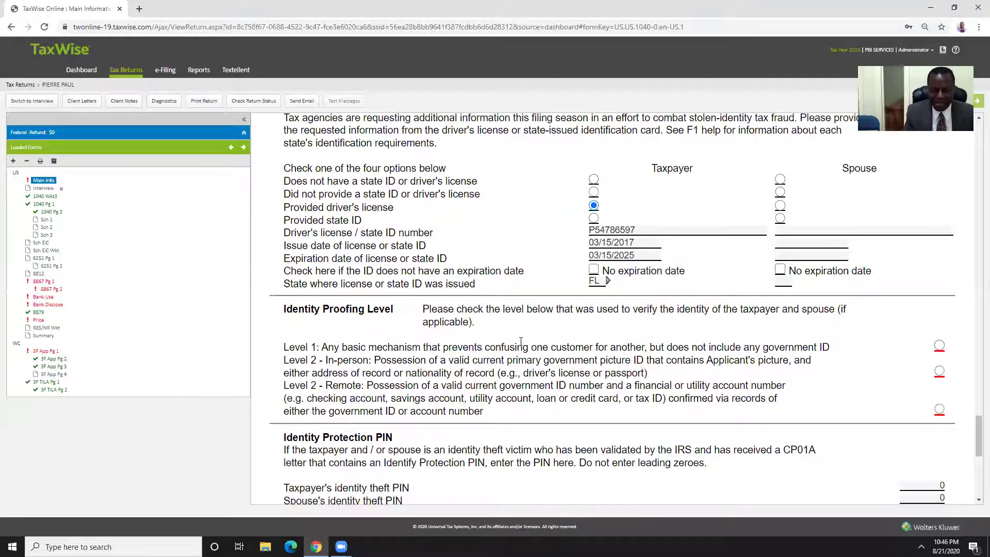
scroll(518, 340, "down", 2)
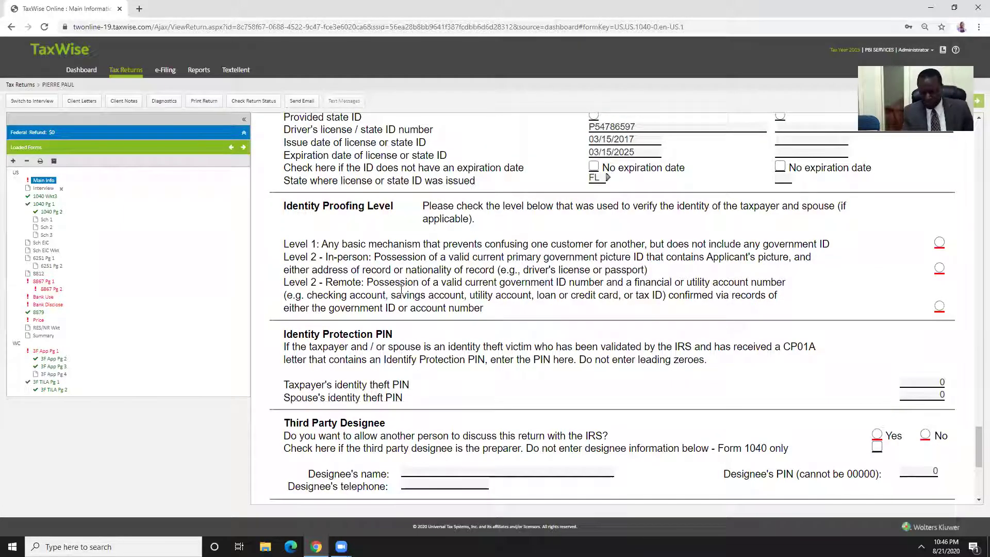
left_click(939, 268)
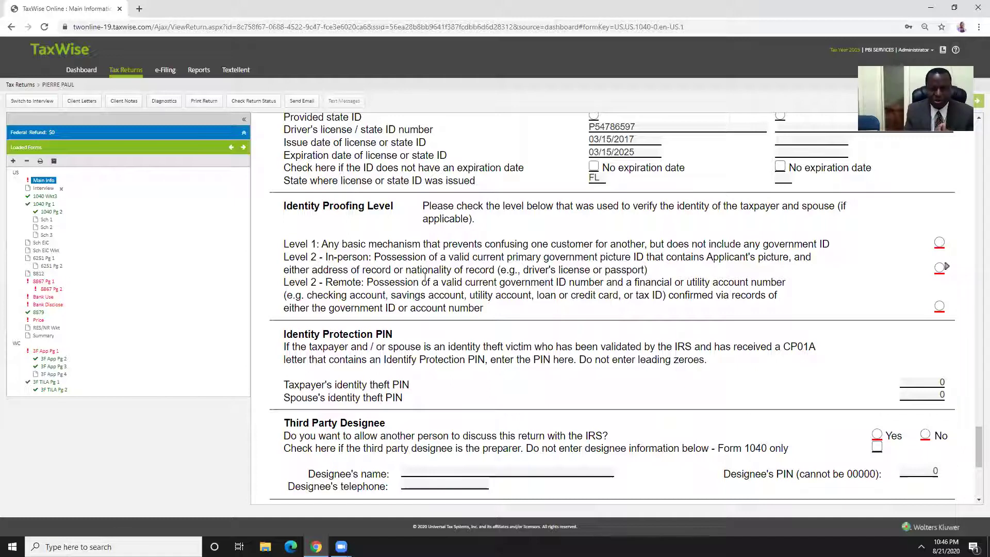
Select Level 2 In-person identity proofing and answer No for Third Party Designee
left_click(939, 267)
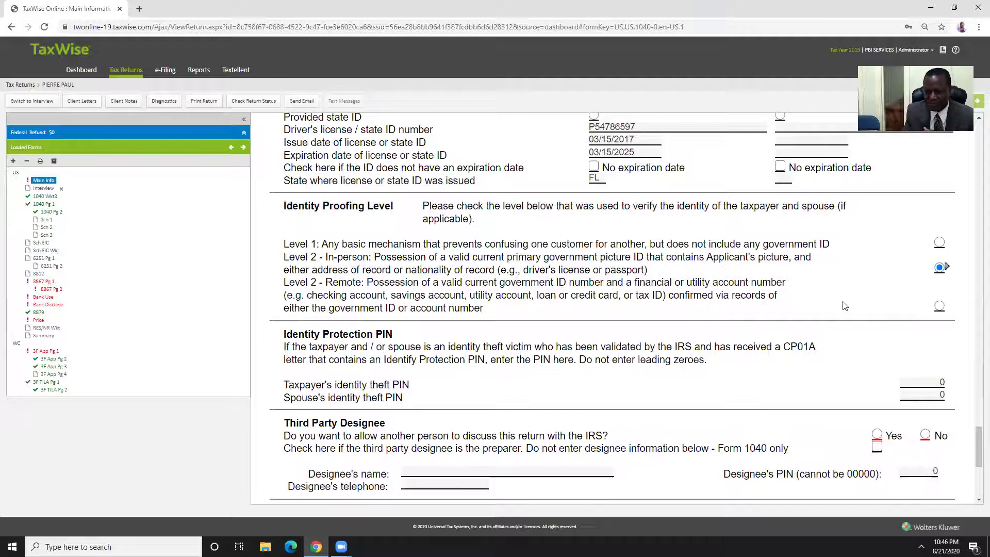
scroll(845, 307, "down", 2)
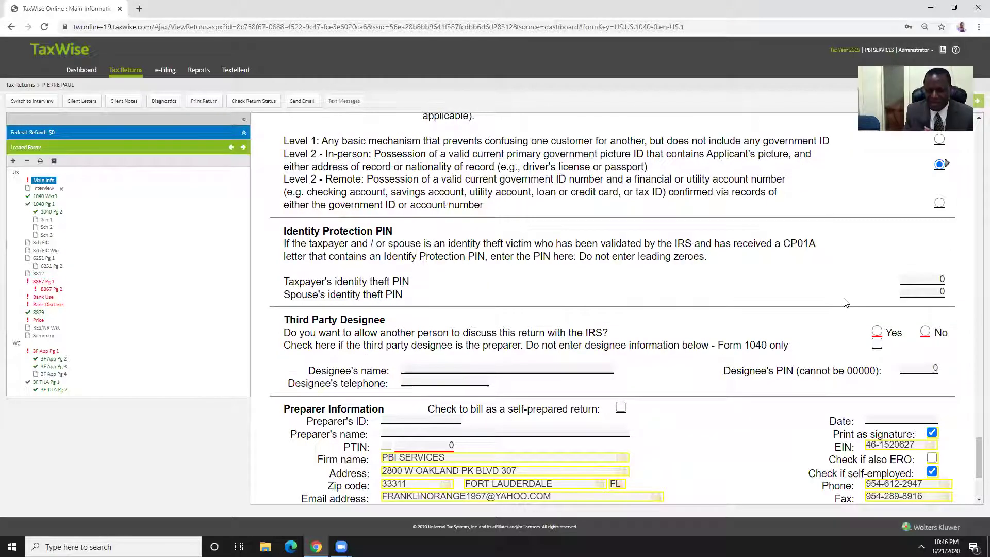
scroll(845, 302, "down", 1)
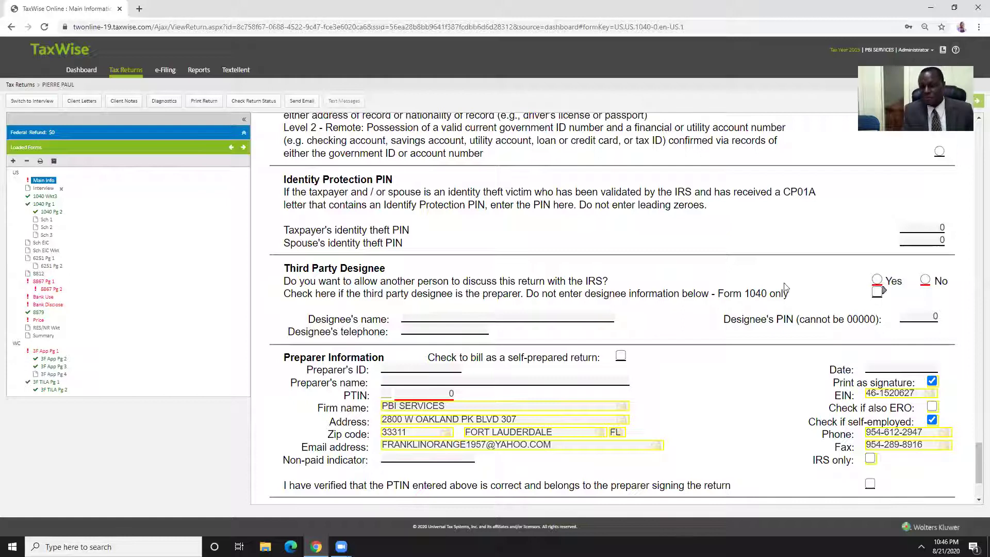
left_click(925, 280)
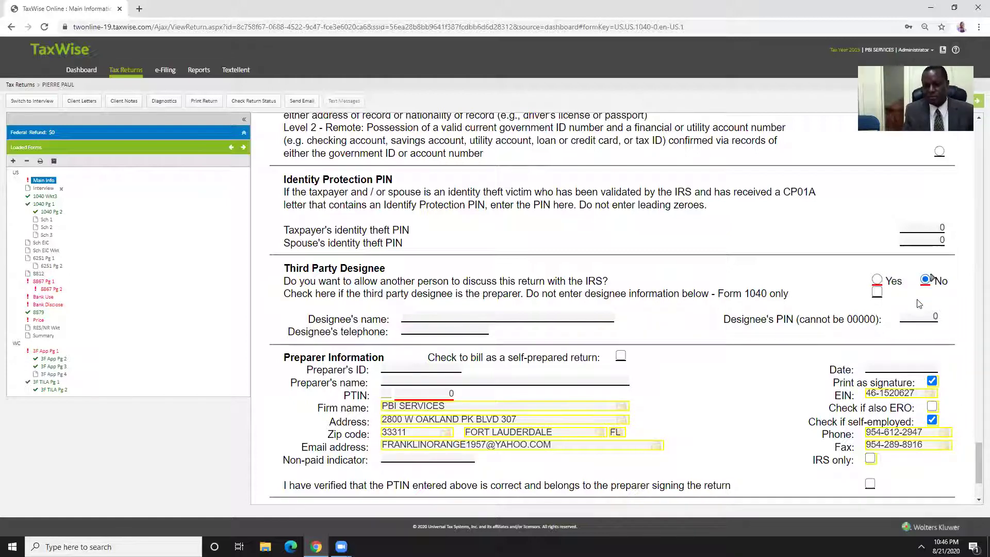
scroll(583, 294, "down", 2)
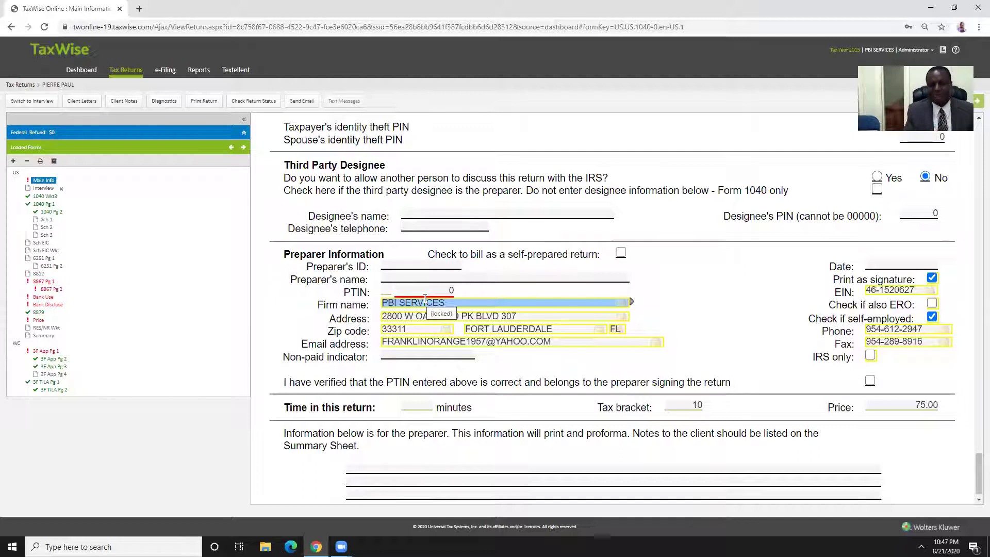
Replace the placeholder 0 with the preparer's PTIN and enter the preparer's name
left_click(424, 293)
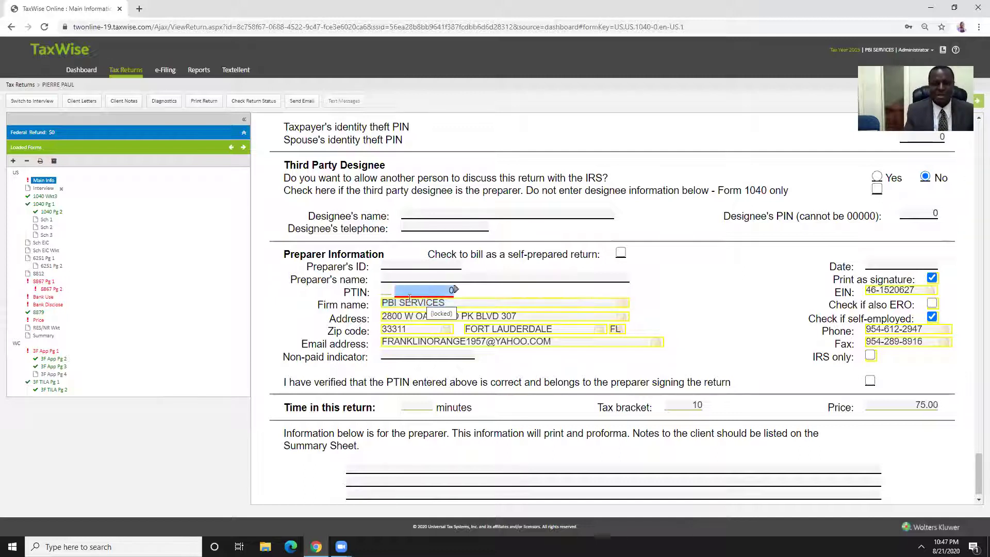
key("BackSpace")
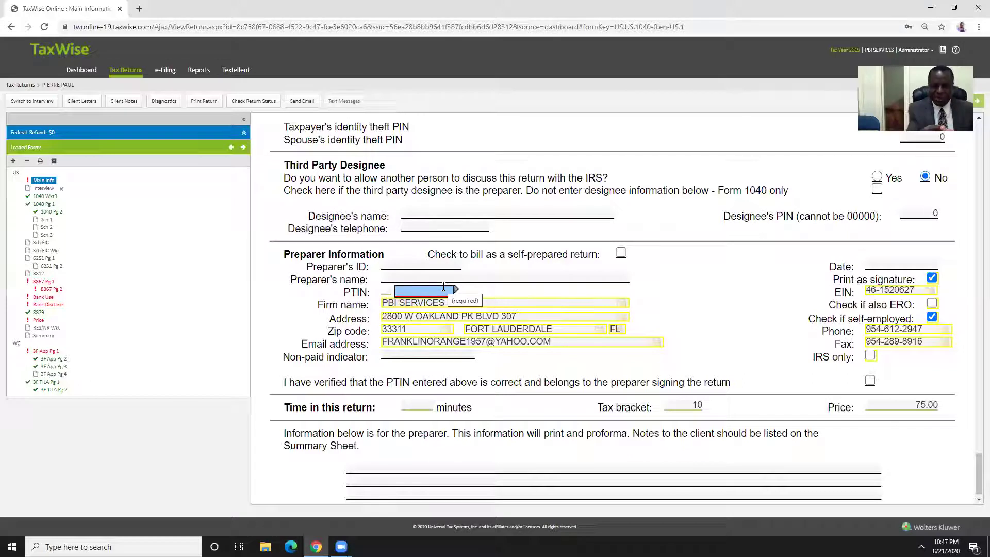
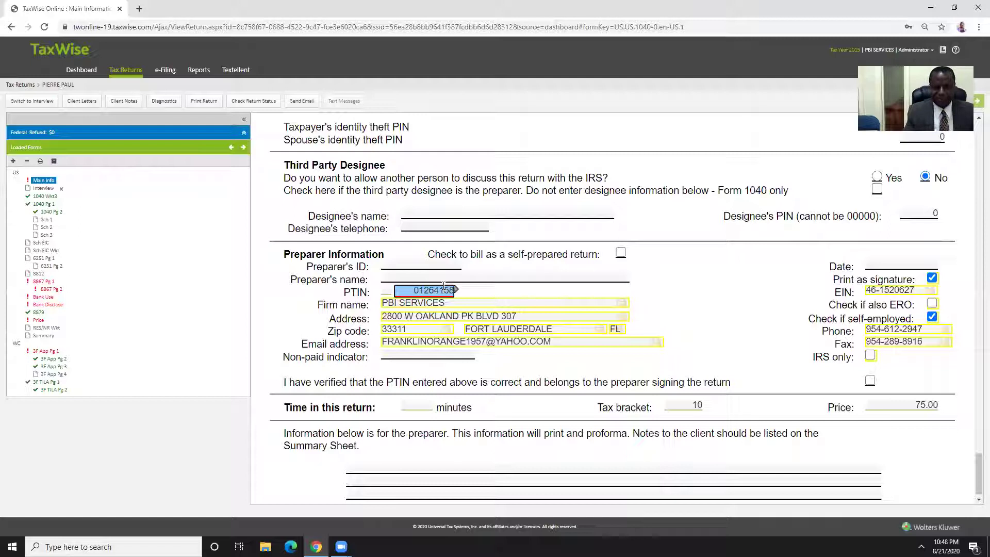
key("Tab")
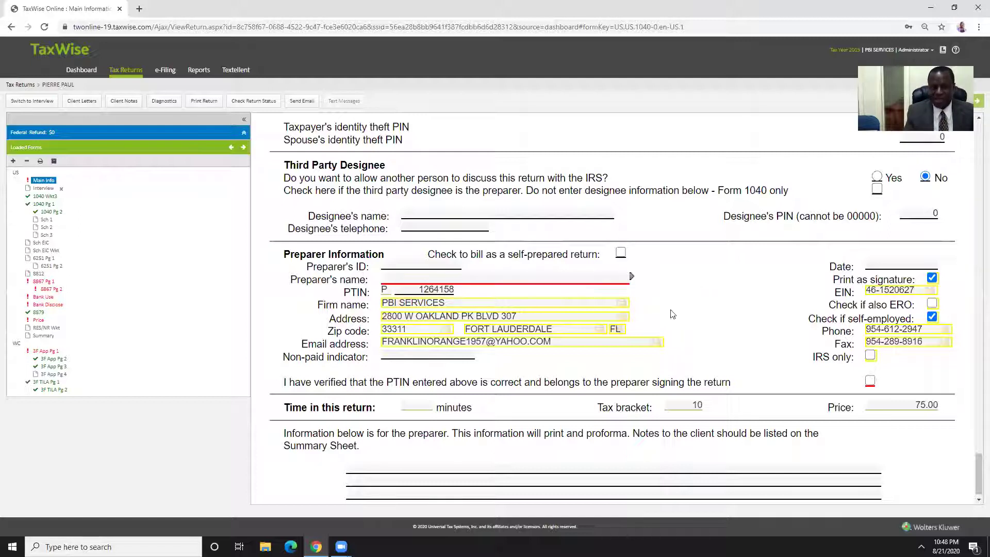
left_click(447, 289)
left_click(447, 290)
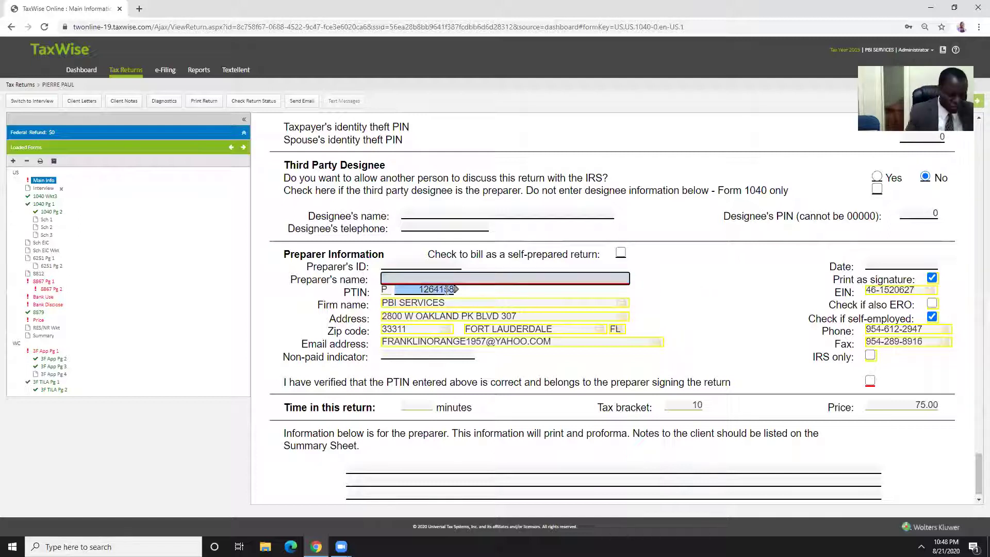
type("PIERRRE")
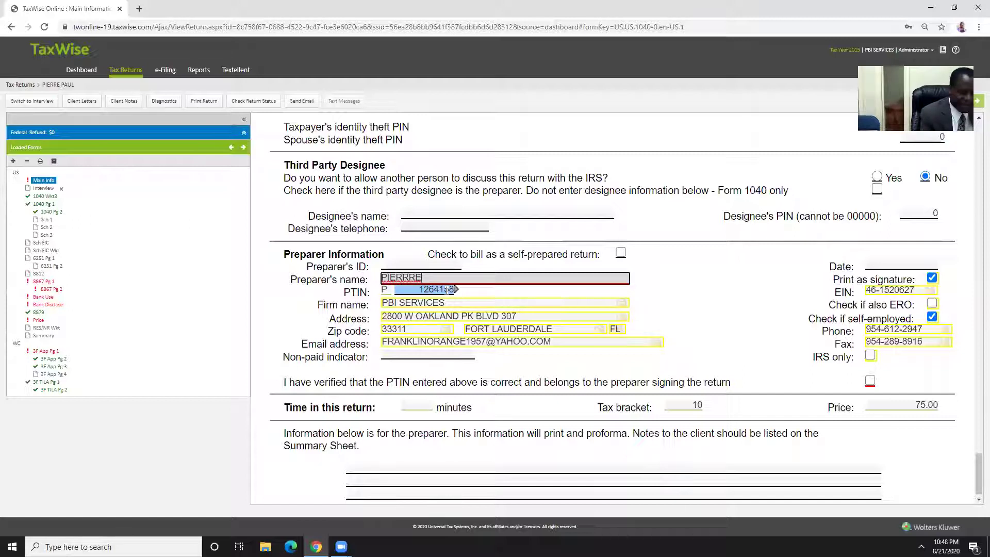
type(" G")
left_click(686, 273)
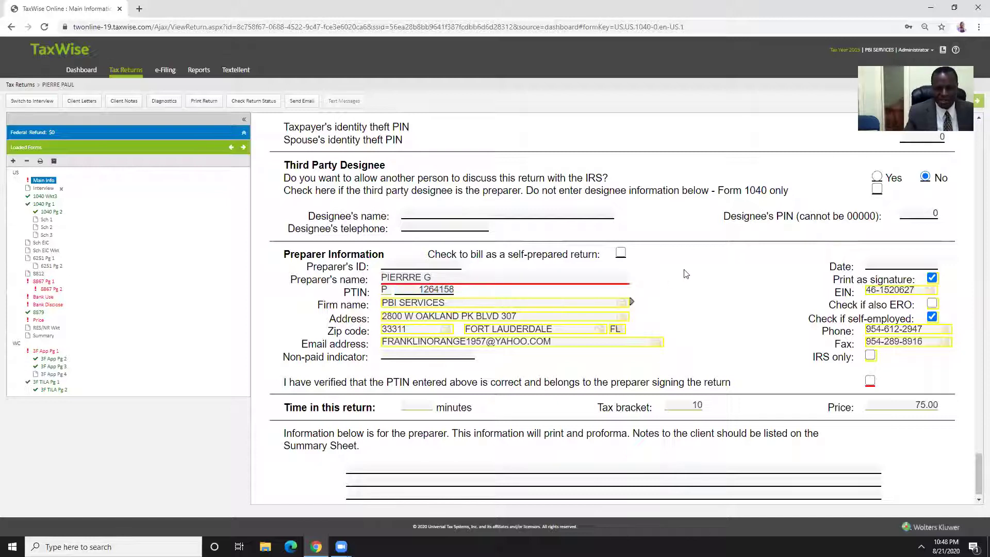
Tick 'I have verified' for the PTIN and delete the Interview form from Loaded Forms
key("Tab")
key("Tab")
key("Tab")
key("Tab")
key("Tab")
key("Tab")
key("Tab")
key("Tab")
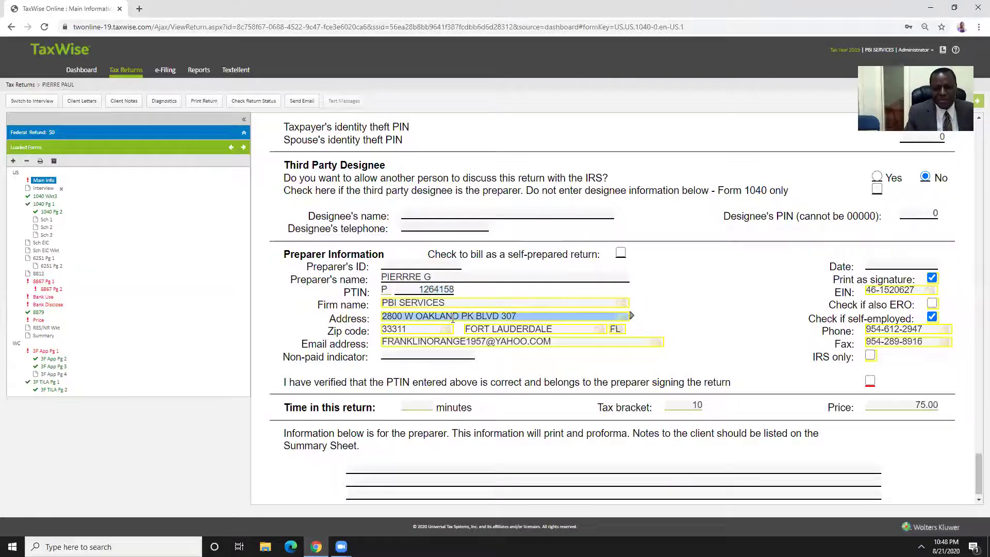
key("Tab")
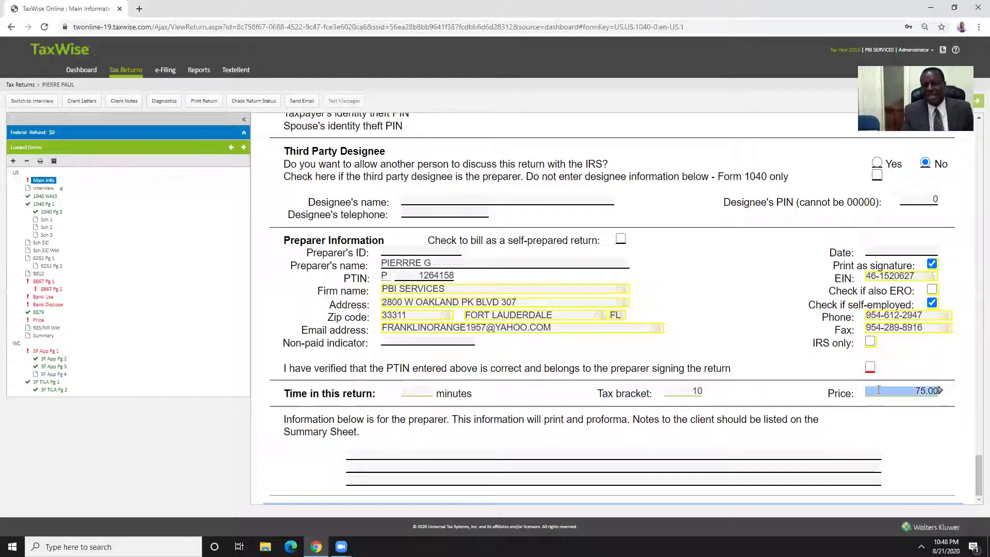
left_click(408, 289)
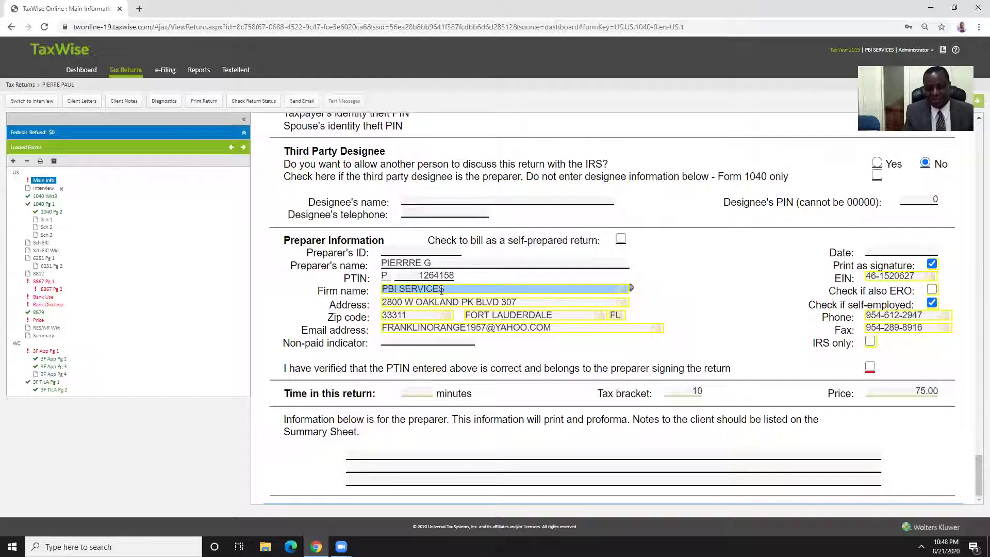
key("shift+Tab")
left_click(430, 274)
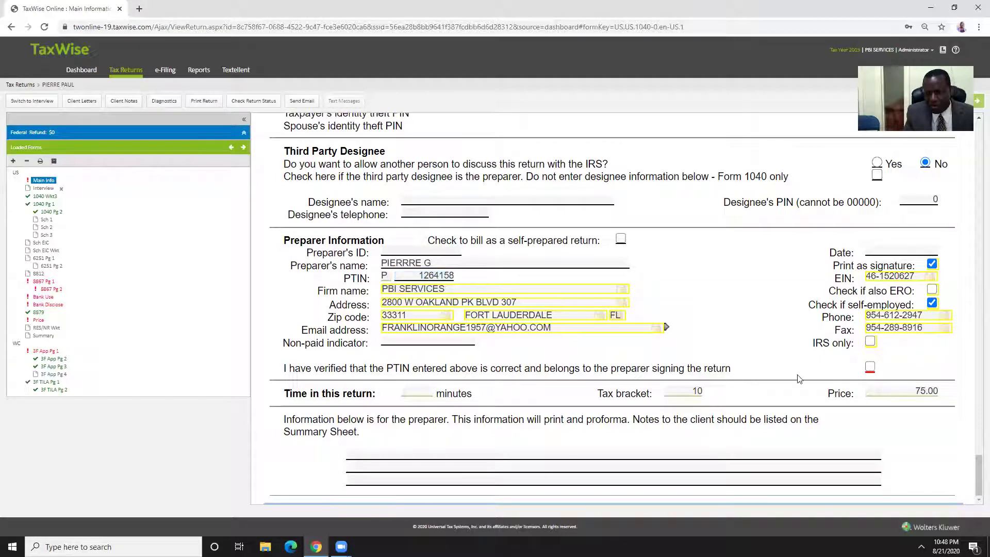
left_click(872, 366)
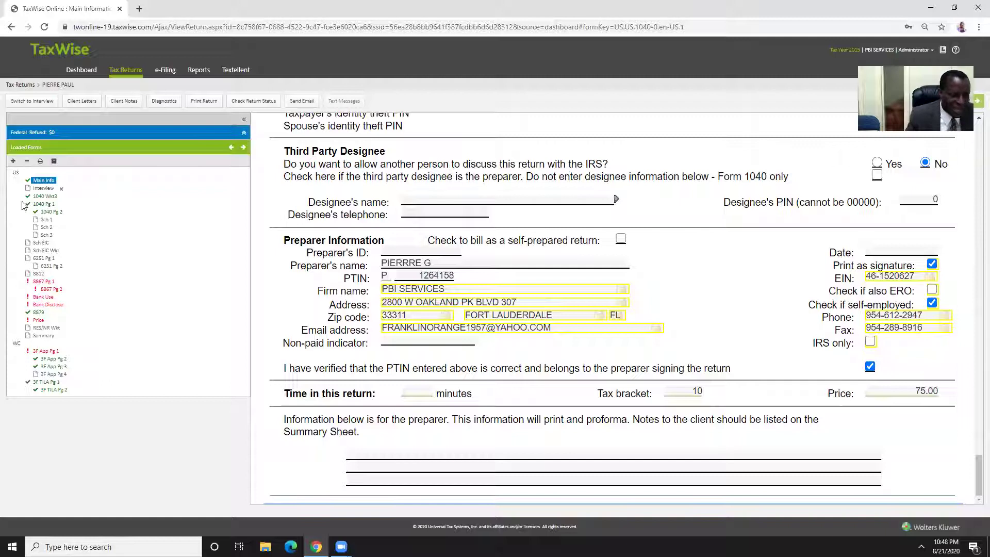
left_click(62, 189)
left_click(591, 113)
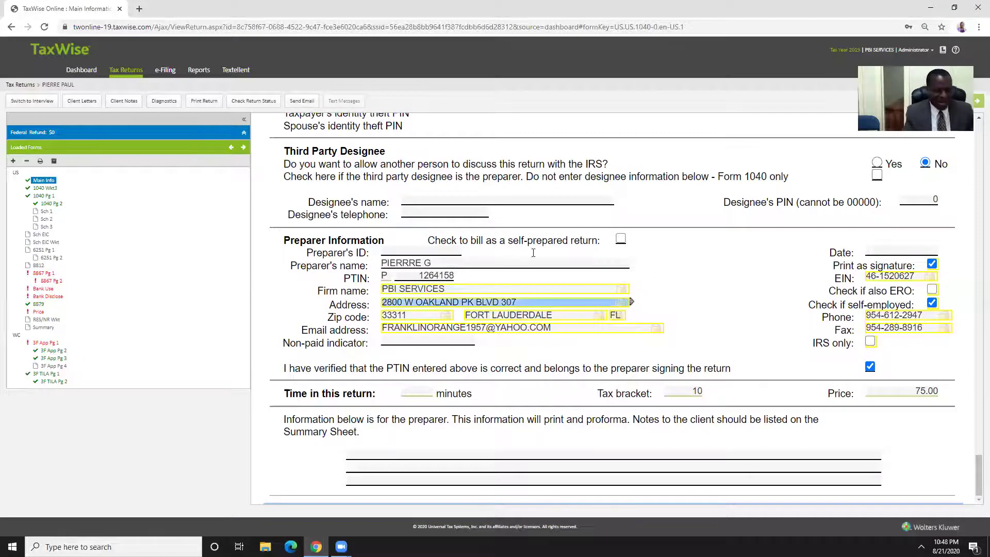
Scroll back up the Main Information sheet to its ID section
scroll(547, 240, "up", 6)
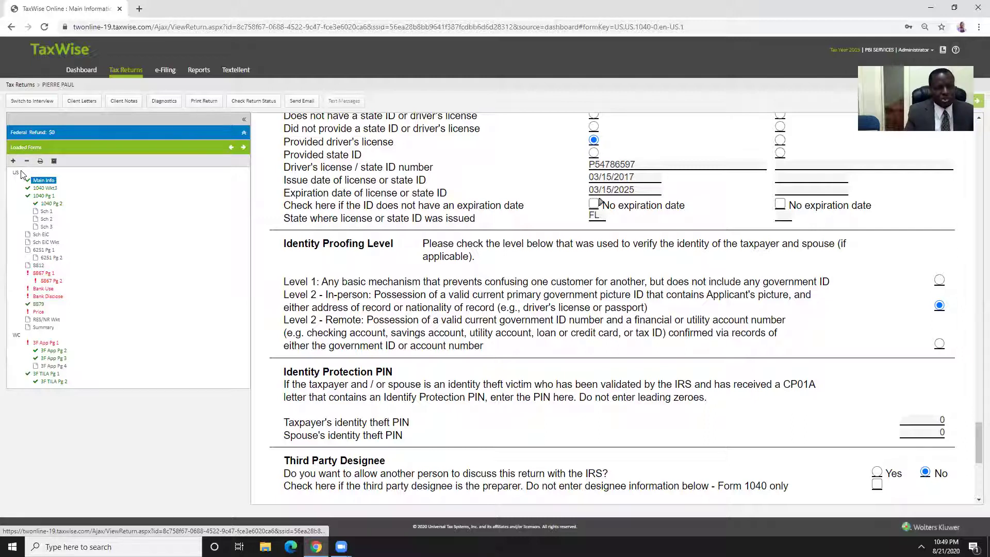
Search the form list and add a W2 wage statement to the return
left_click(13, 162)
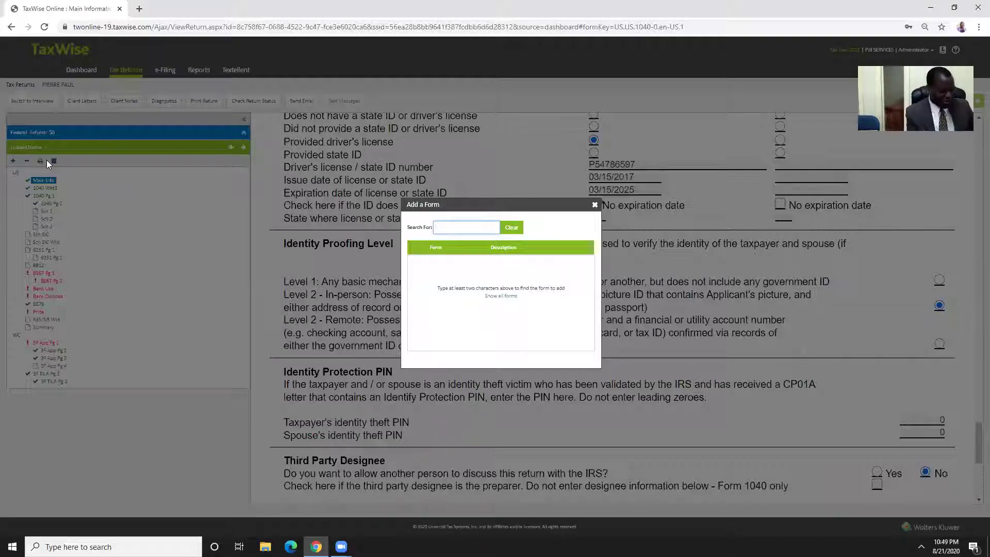
type("2")
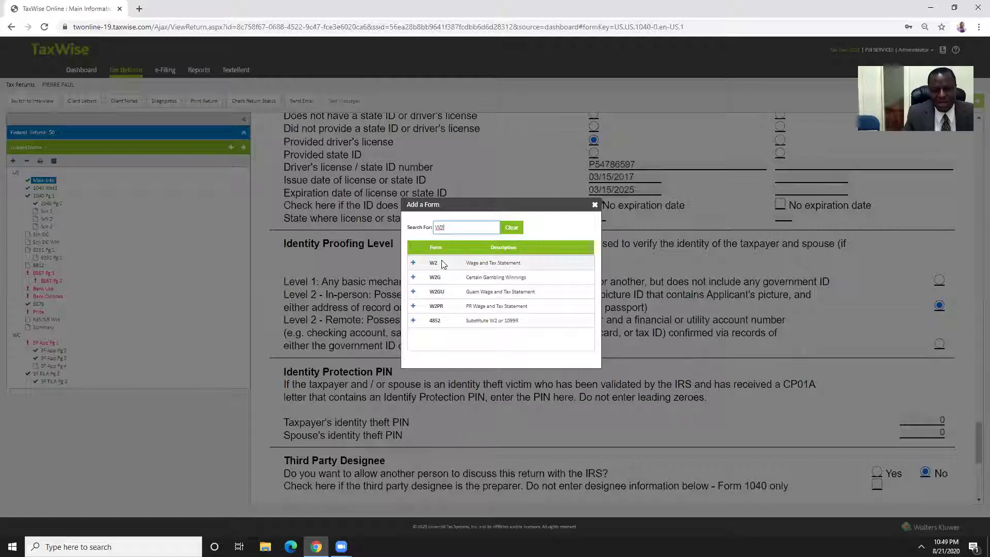
left_click(414, 264)
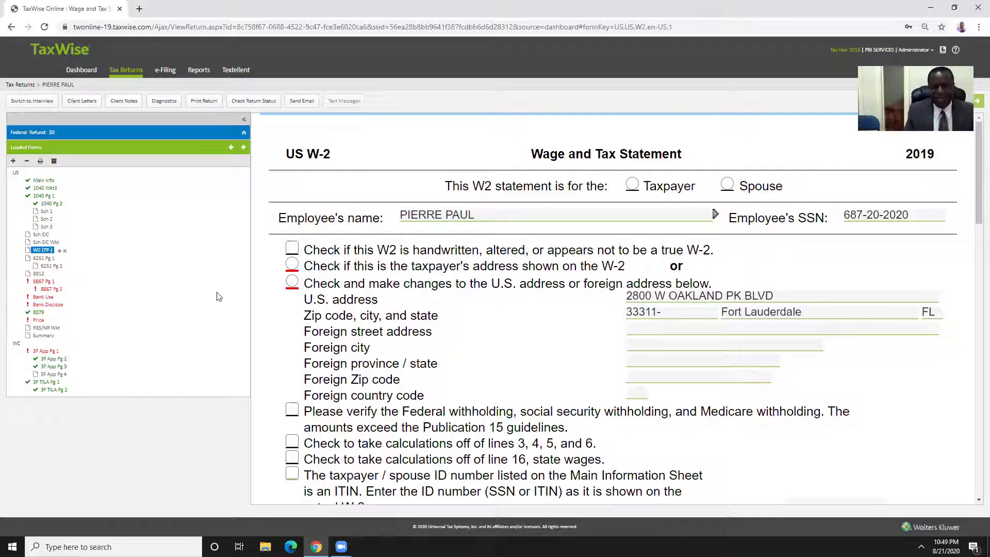
Mark the W-2 as the taxpayer's and confirm the taxpayer's address as shown
left_click(632, 185)
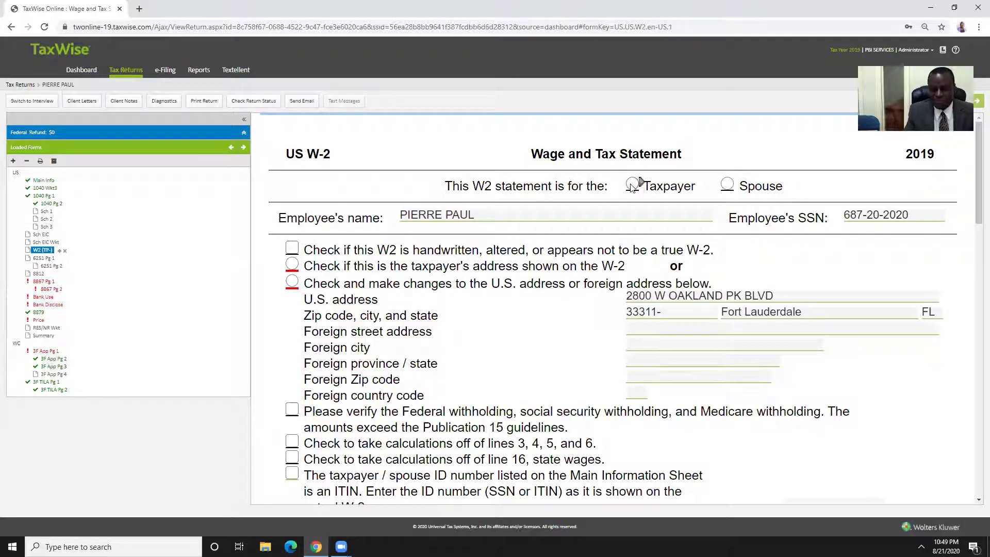
left_click(632, 186)
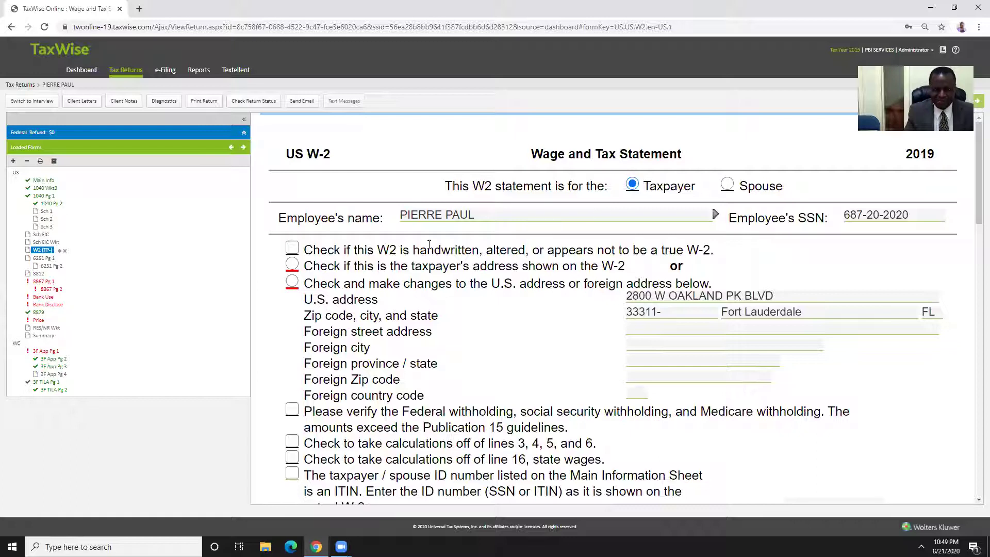
scroll(430, 246, "down", 1)
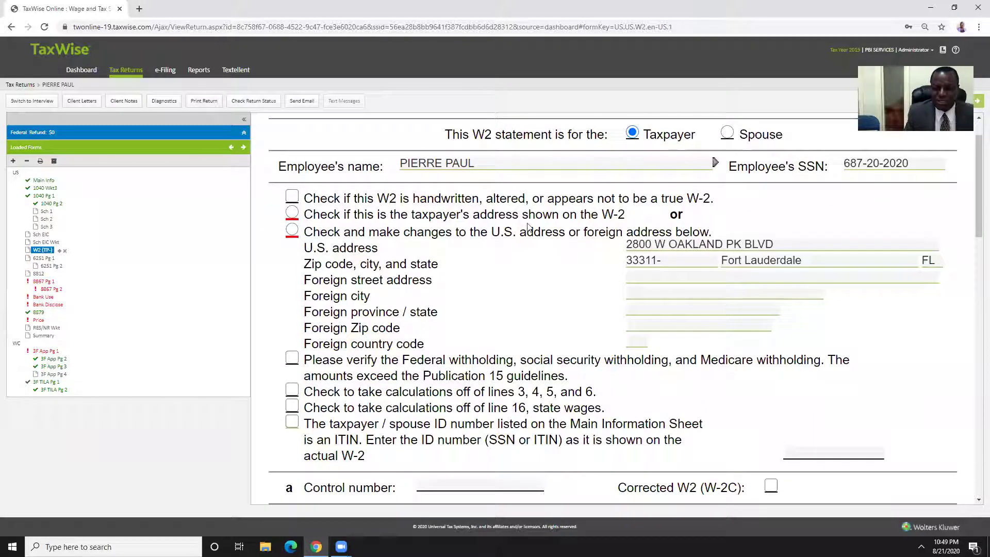
left_click(704, 239)
left_click(292, 212)
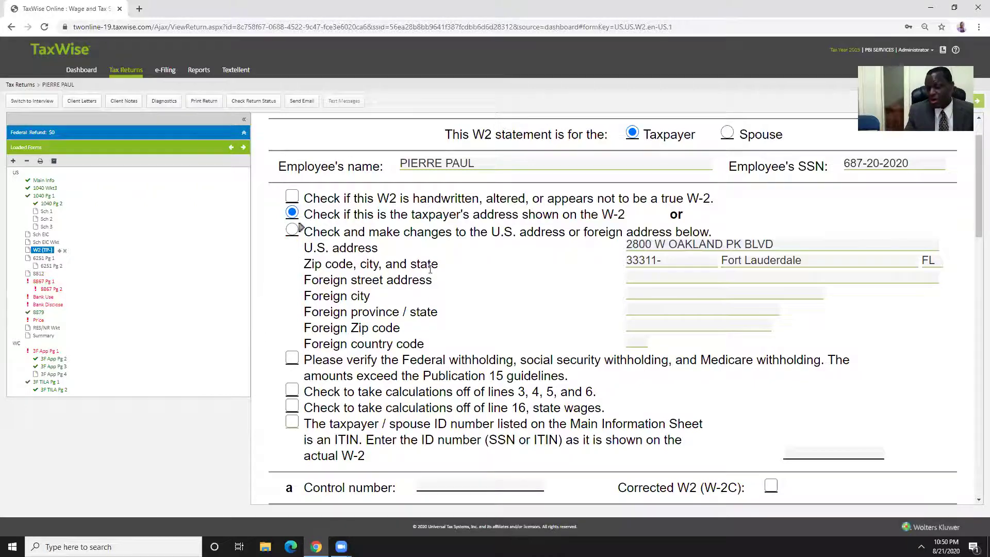
scroll(445, 275, "down", 4)
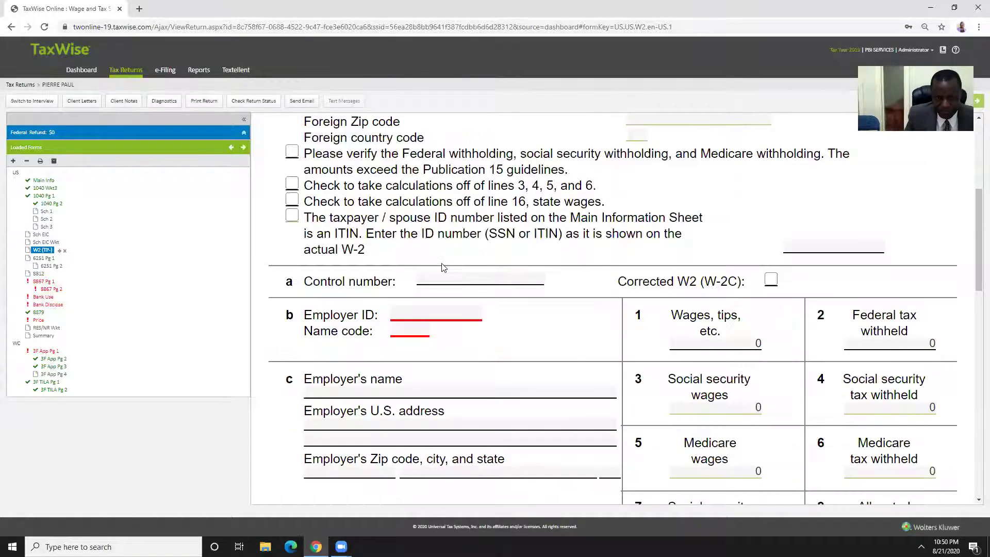
left_click(432, 273)
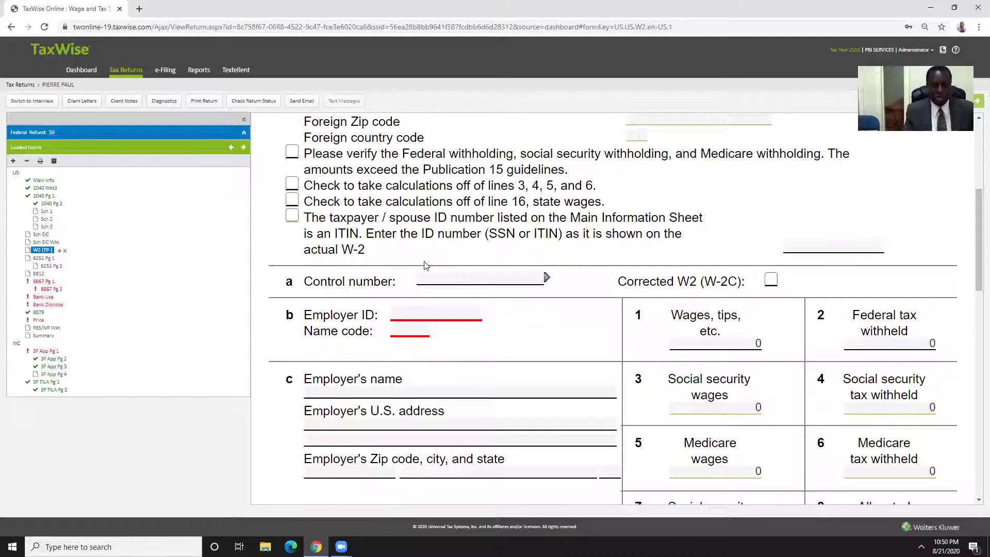
scroll(412, 264, "down", 1)
left_click(394, 262)
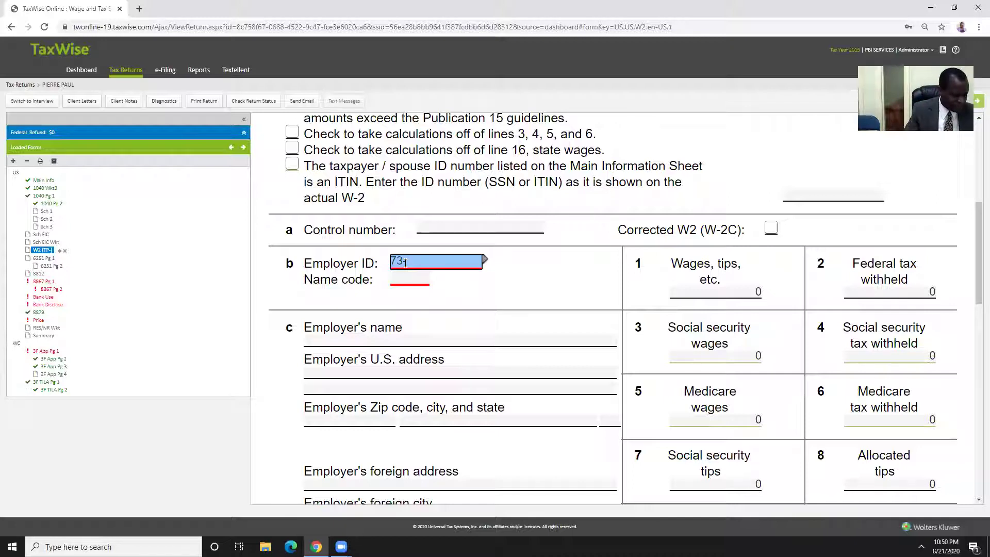
Finish typing the employer ID and commit it so the employer details auto-fill
type("3")
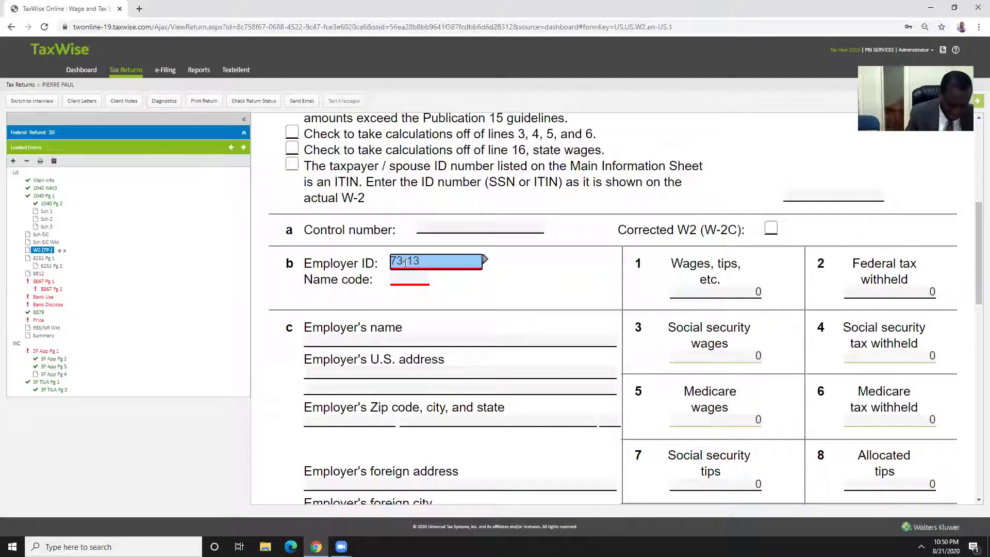
type("89")
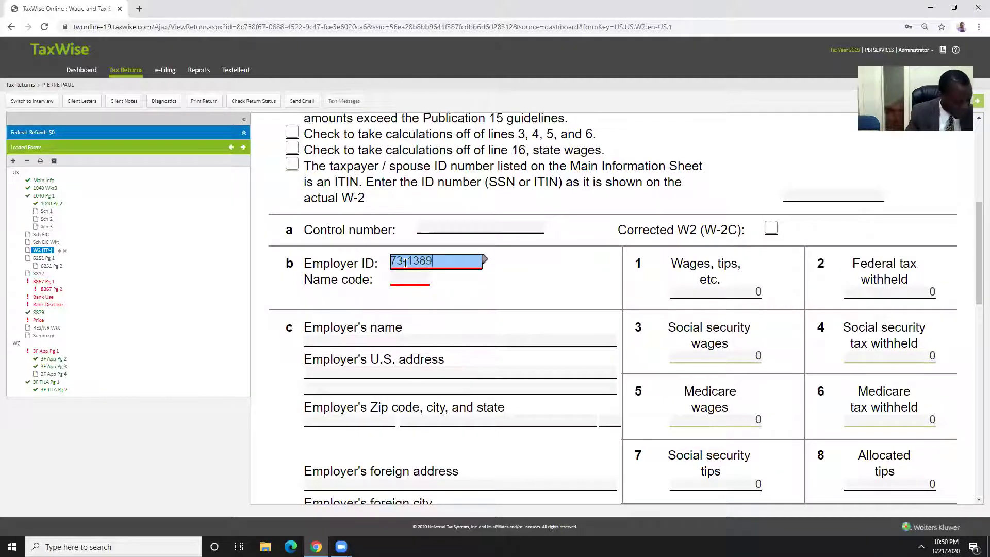
type("882")
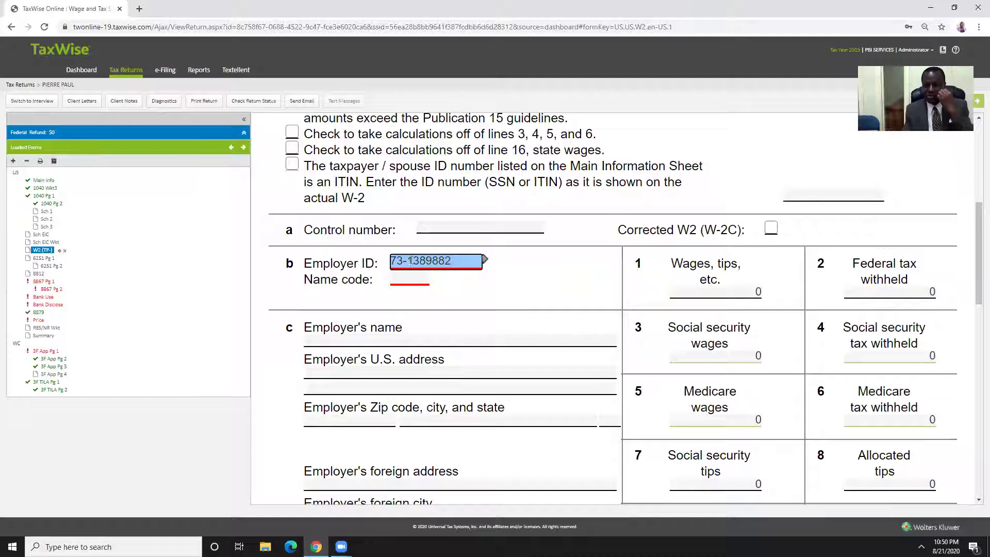
left_click(411, 261)
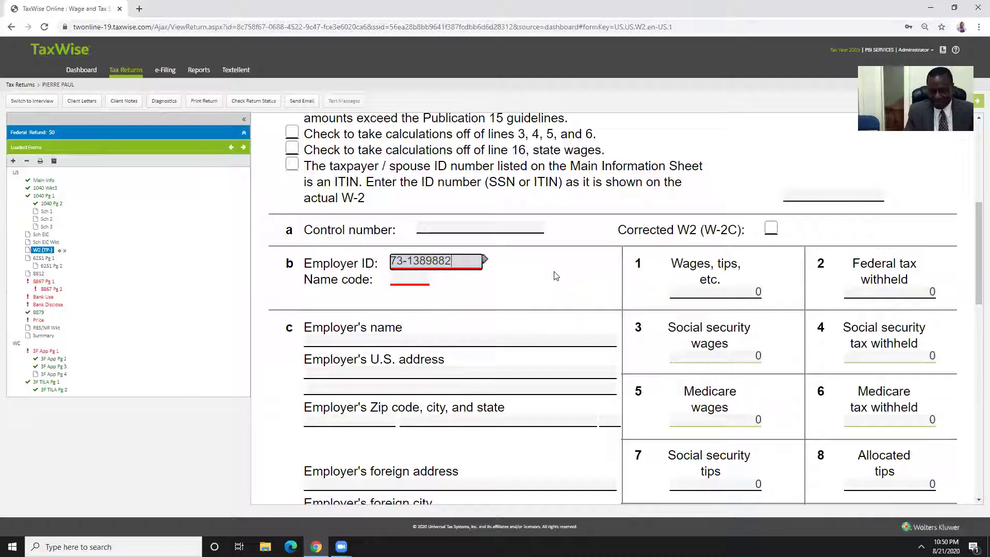
key("Return")
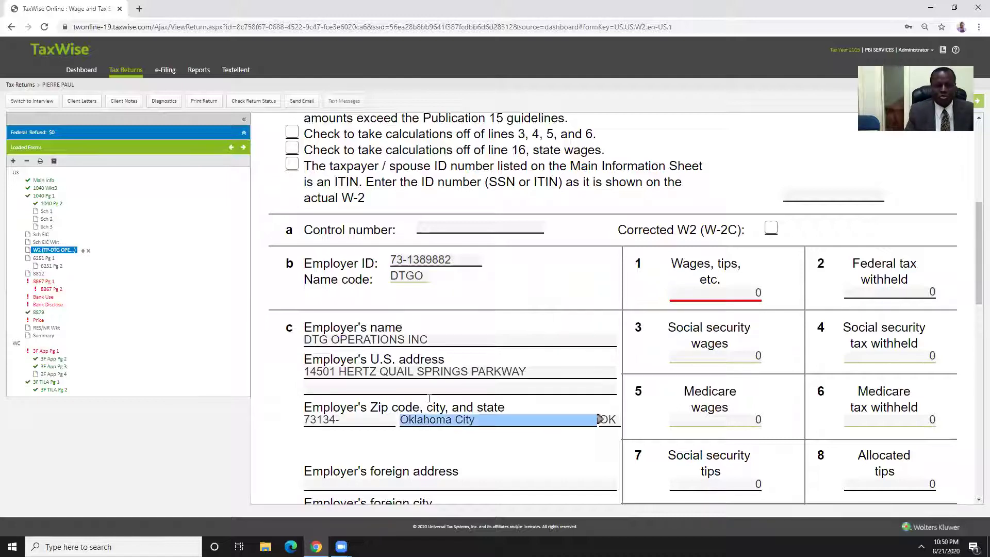
Check the employer ID and the auto-filled name code DTGO
left_click(417, 261)
left_click(423, 274)
left_click(401, 264)
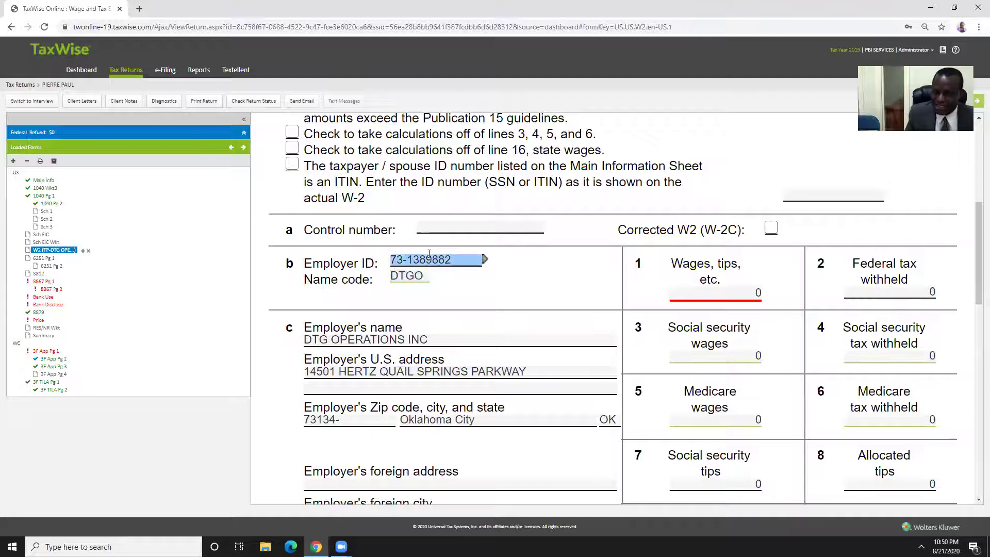
left_click(423, 276)
left_click(408, 262)
left_click(398, 271)
left_click(454, 256)
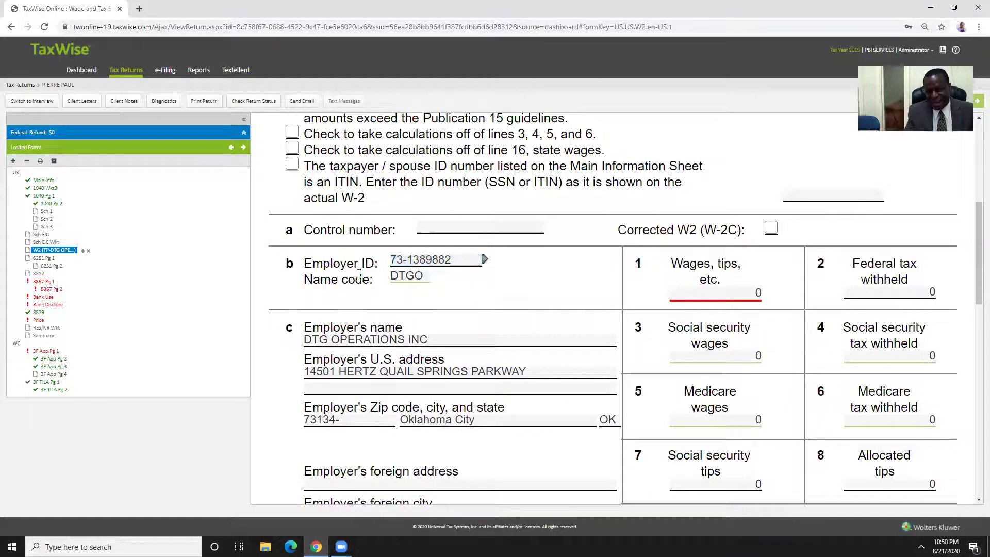
left_click(419, 259)
left_click(392, 263)
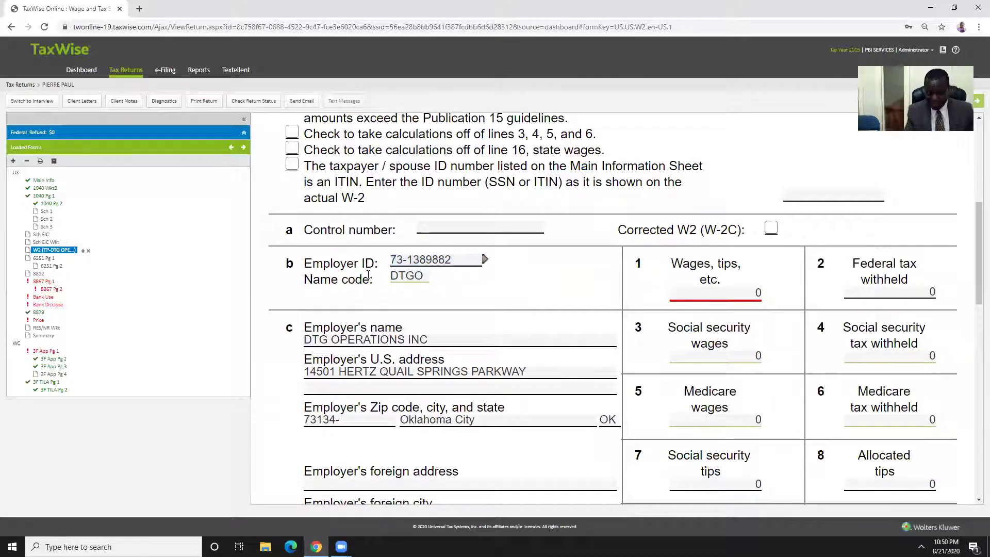
double_click(411, 261)
Review the auto-filled employer name DTG OPERATIONS INC and its Oklahoma City address
left_click(421, 333)
key("Tab")
scroll(392, 341, "down", 2)
key("Tab")
key("Tab")
key("shift+Tab")
key("shift+Tab")
key("shift+Tab")
key("shift+Tab")
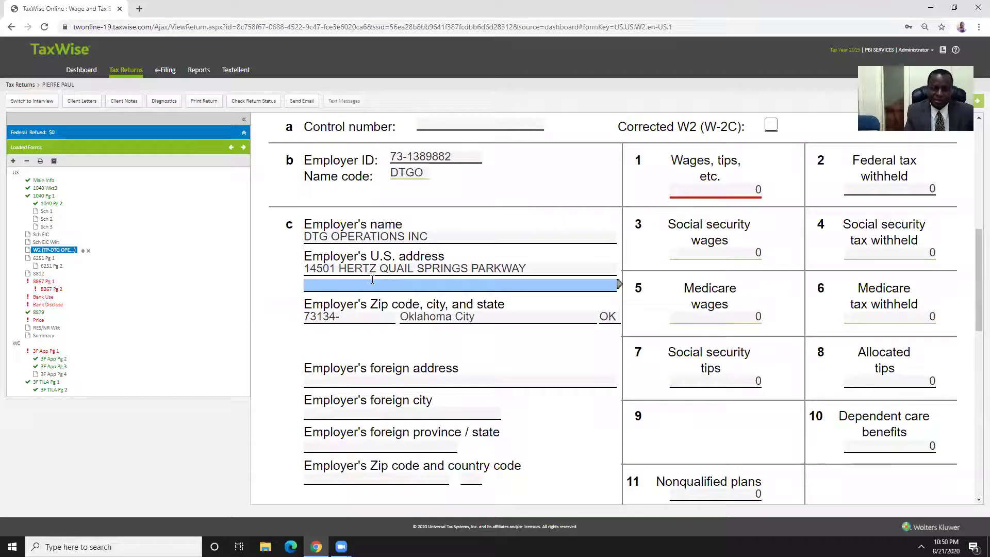
key("Tab")
key("Tab")
key("Tab")
key("Tab")
key("Tab")
key("shift+Tab")
key("shift+Tab")
key("shift+Tab")
key("shift+Tab")
key("shift+Tab")
key("shift+Tab")
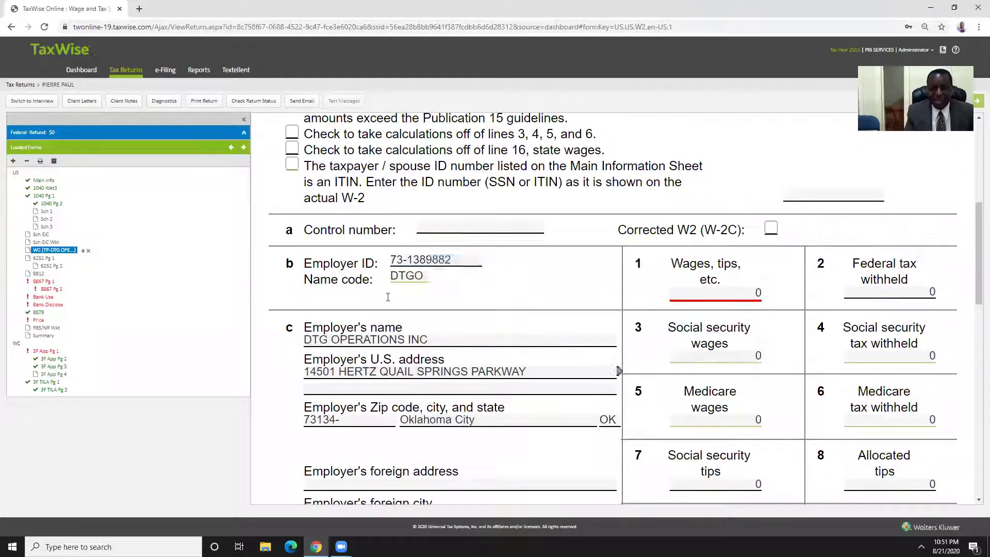
key("Tab")
key("shift+Tab")
left_click(389, 261)
double_click(389, 261)
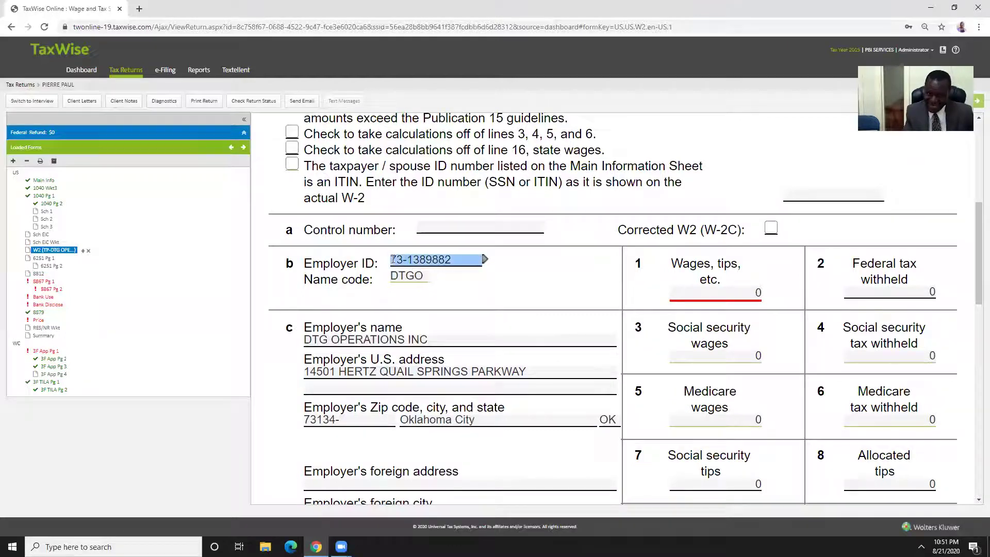
left_click(444, 338)
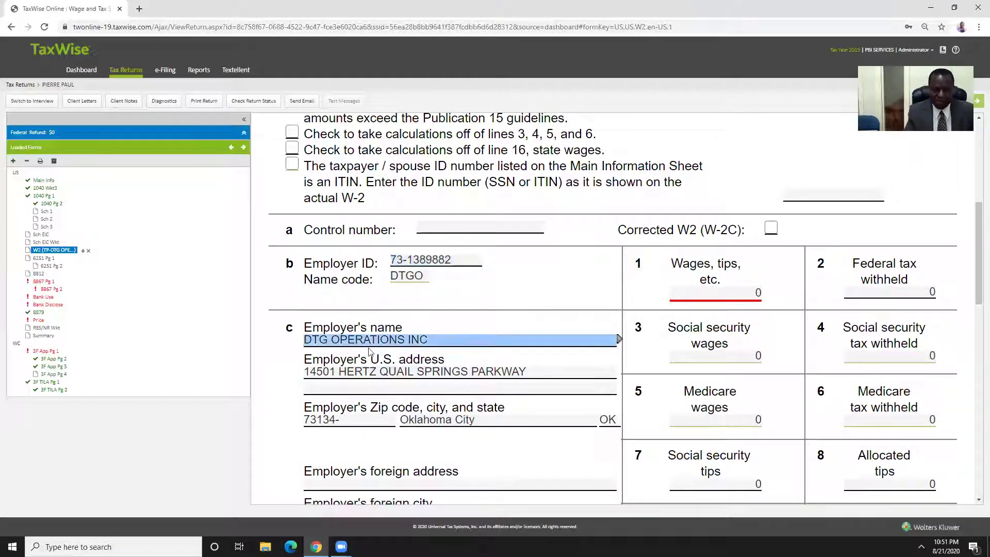
left_click(305, 339)
double_click(315, 337)
key("Tab")
key("Tab")
left_click(448, 372)
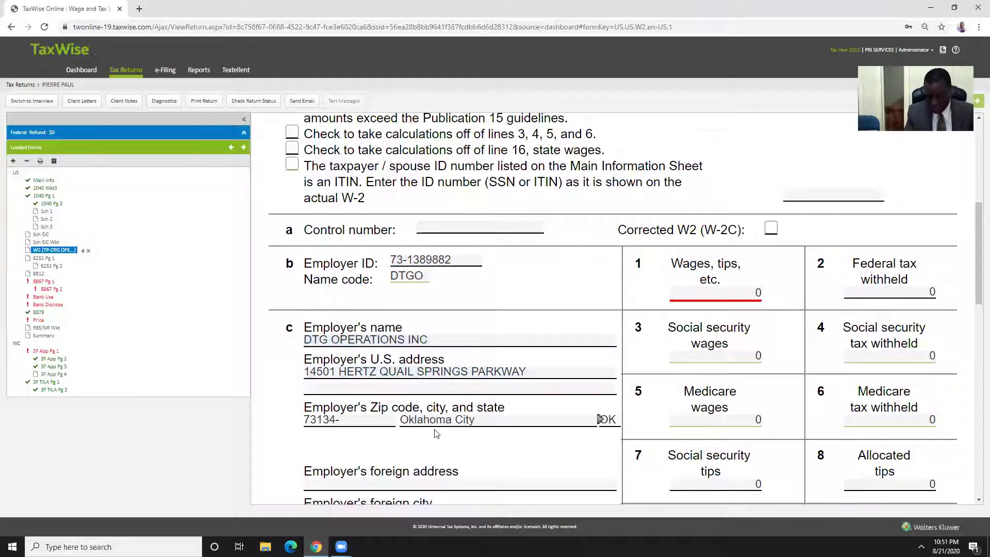
scroll(464, 382, "down", 2)
left_click(469, 389)
scroll(449, 372, "up", 5)
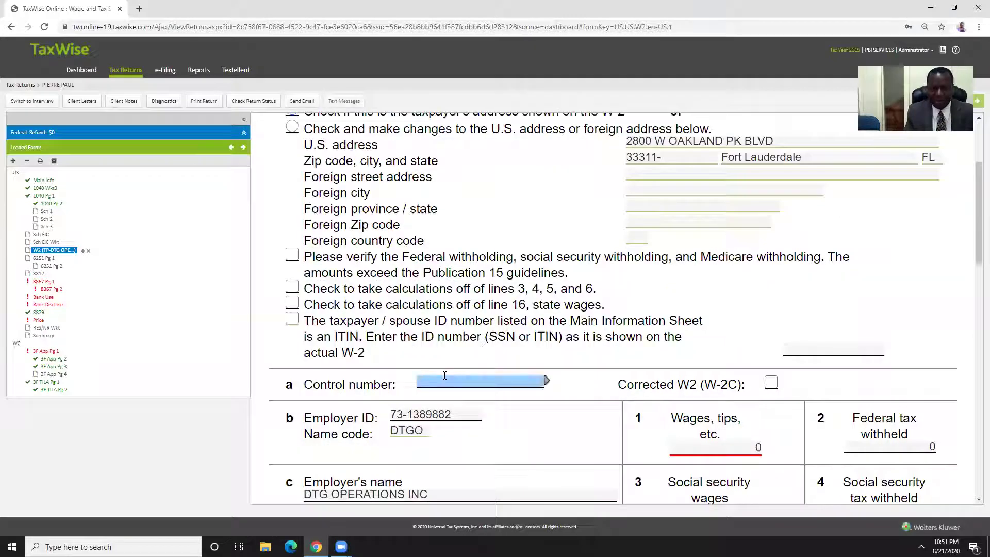
scroll(432, 354, "down", 4)
scroll(408, 346, "up", 4)
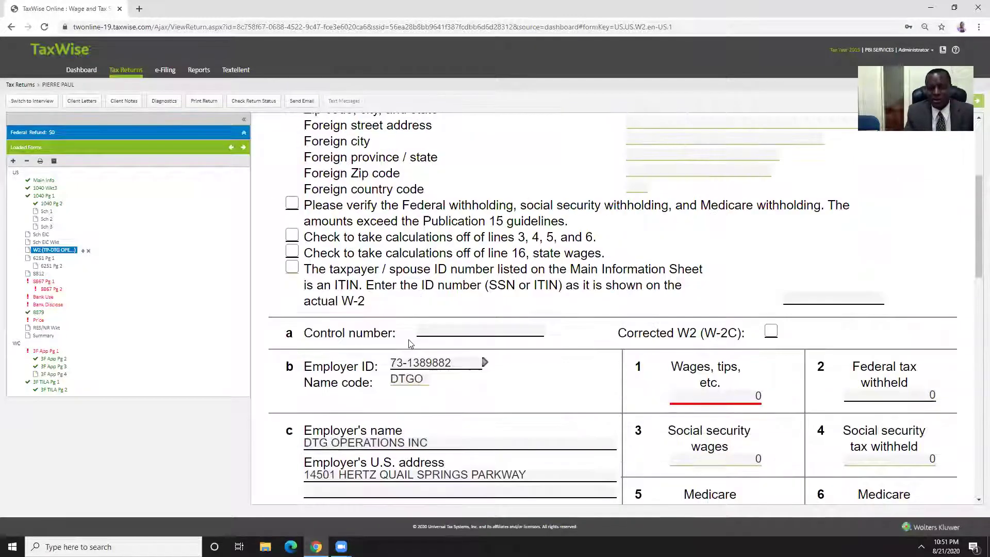
scroll(408, 340, "down", 3)
left_click(415, 339)
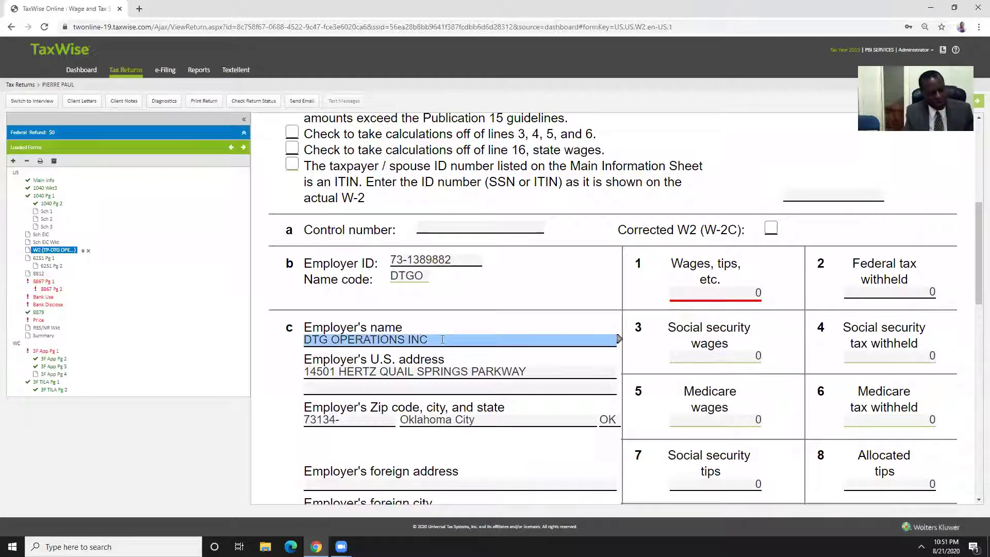
Enter 16450 as Box 1 wages and check the social security and Medicare amounts
left_click(691, 292)
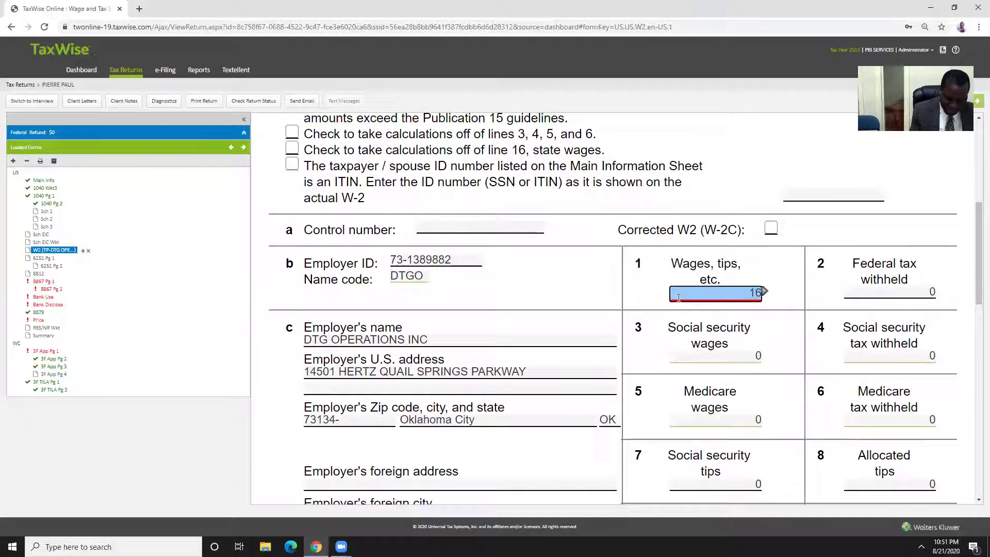
type("450")
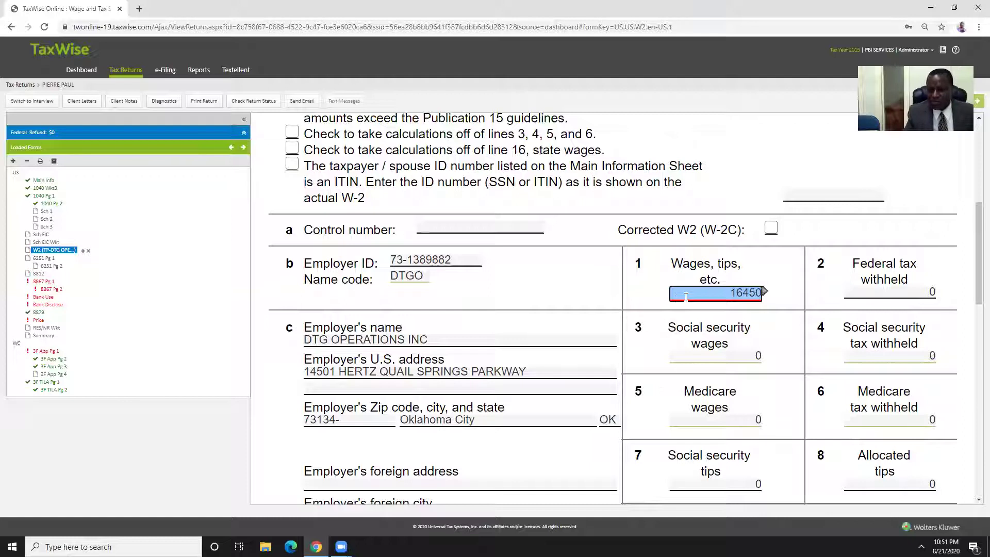
left_click(725, 318)
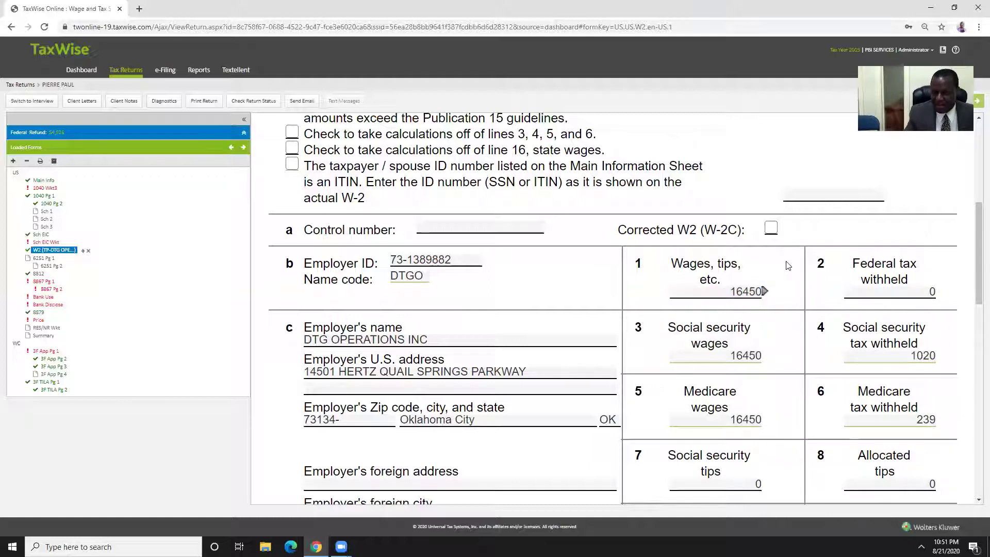
left_click(742, 297)
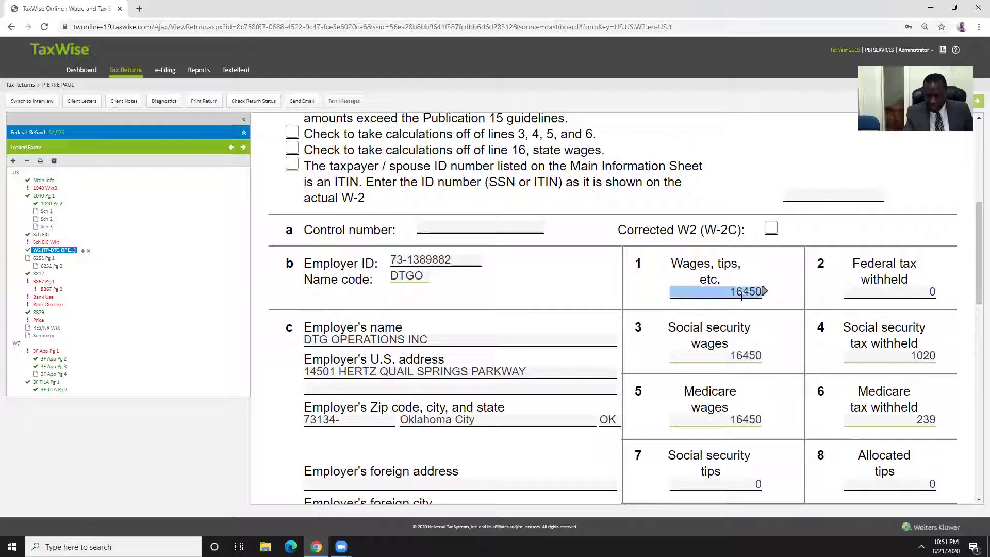
left_click(709, 353)
left_click(740, 420)
left_click(923, 420)
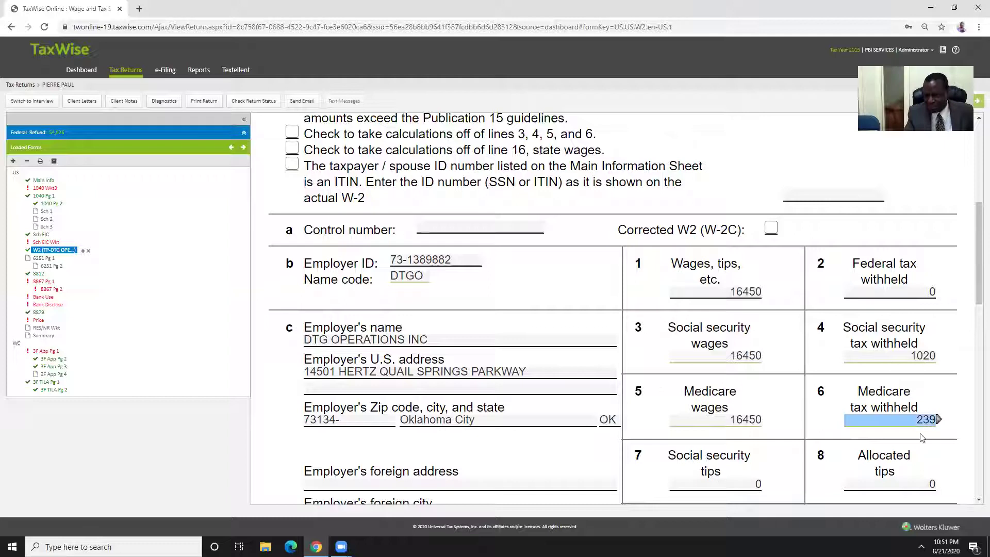
Enter 3500 as the federal income tax withheld
left_click(891, 291)
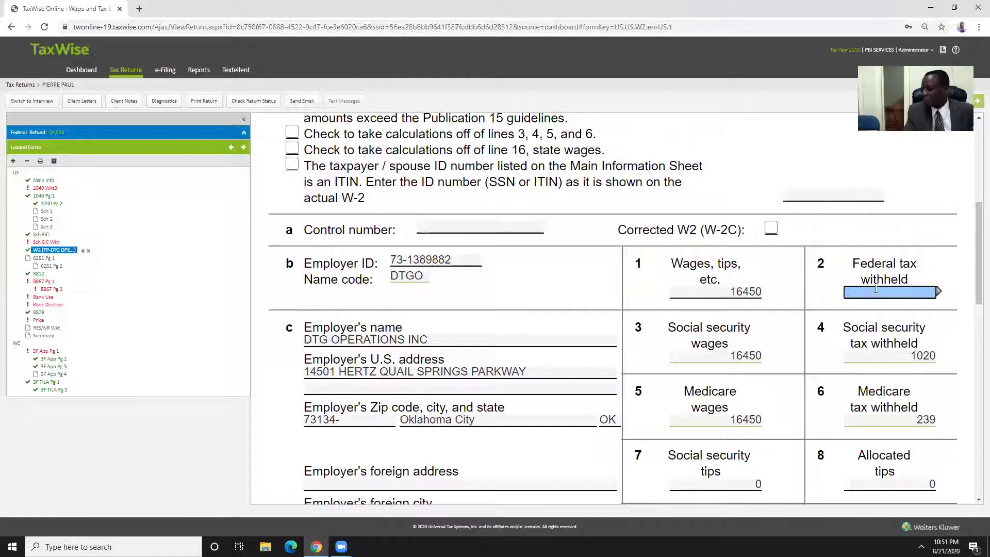
type("3500")
left_click(836, 288)
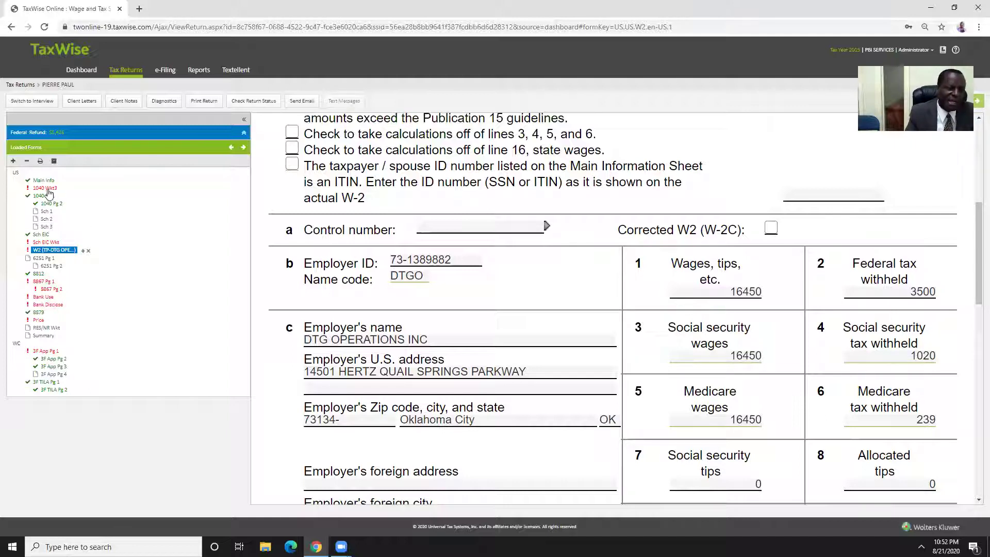
On 1040 Wkt3, answer No to the 2018 child tax credit question, then open Sch EIC Wkt
left_click(46, 188)
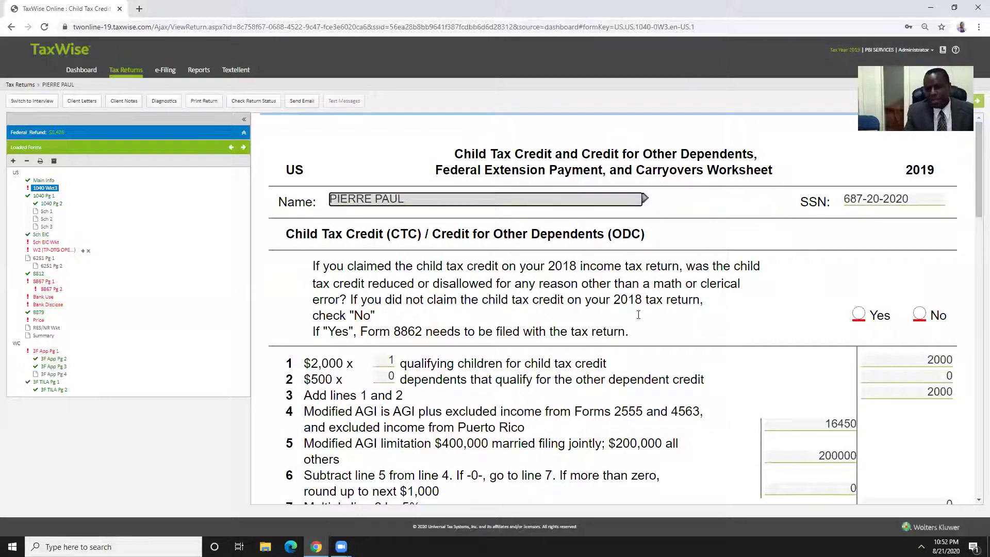
left_click(921, 314)
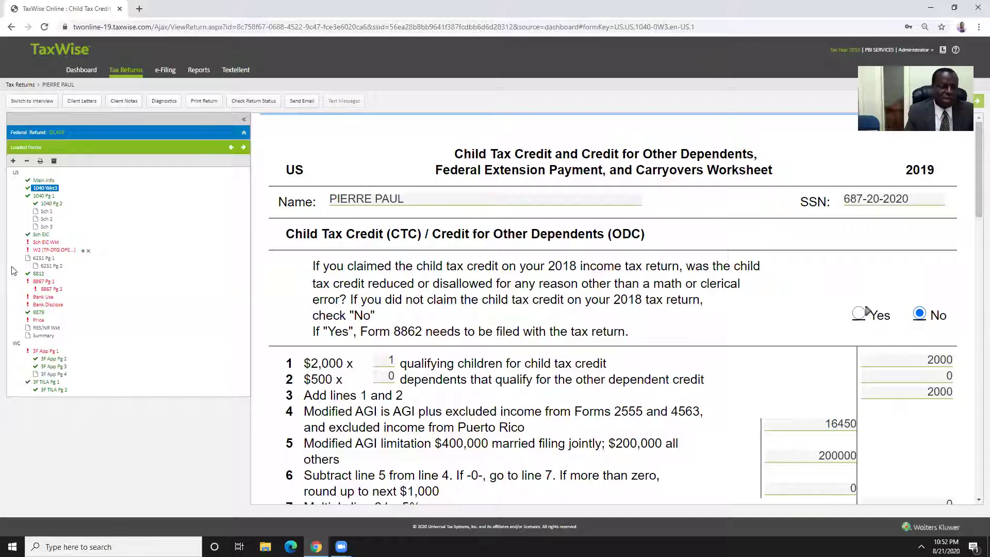
left_click(45, 242)
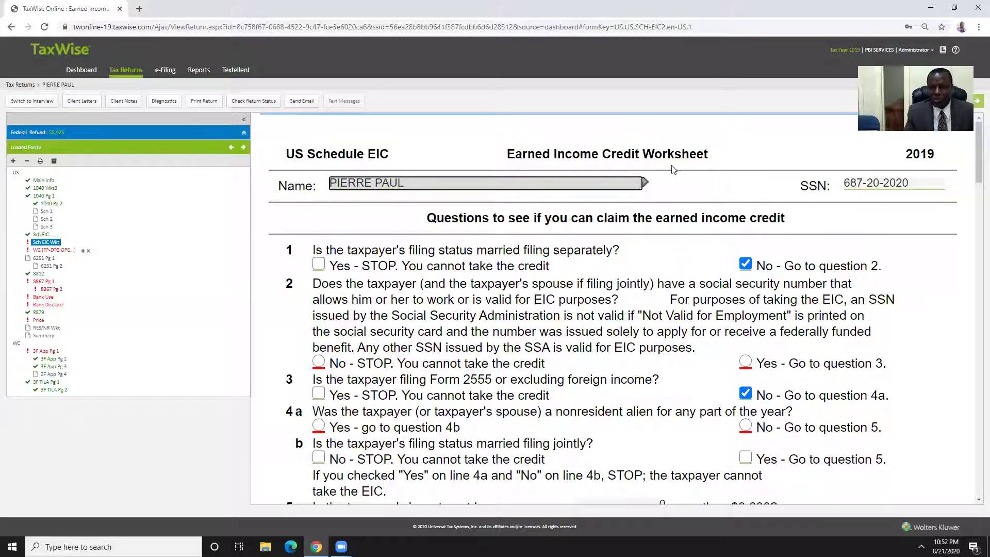
Answer the taxpayer questions: Q2 Yes for a valid SSN, 4a No, 6 No
scroll(542, 307, "down", 2)
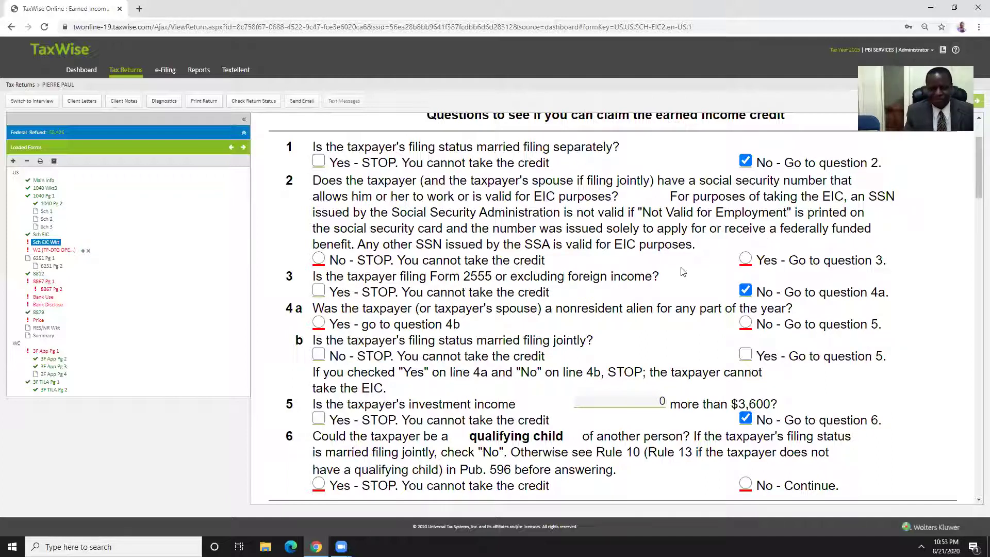
left_click(746, 258)
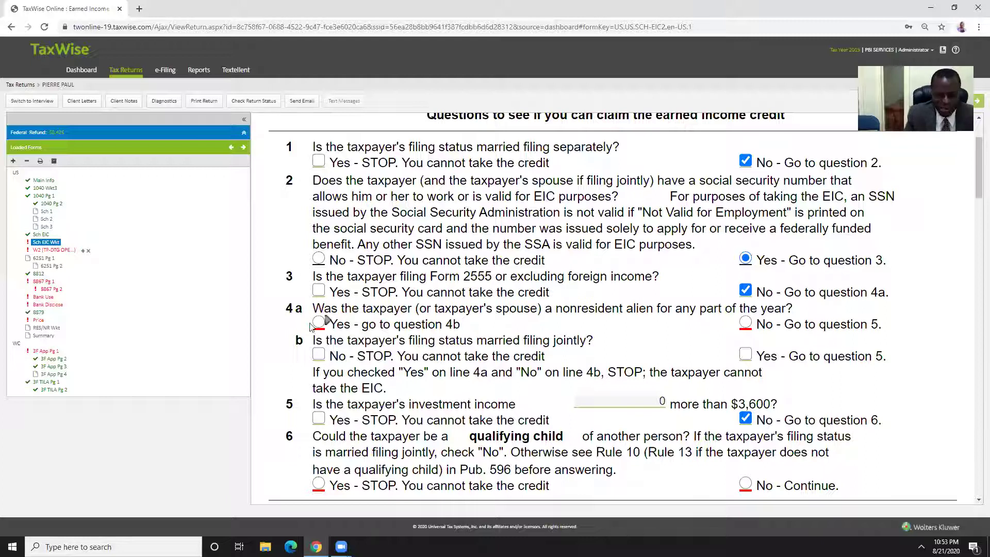
scroll(740, 335, "down", 1)
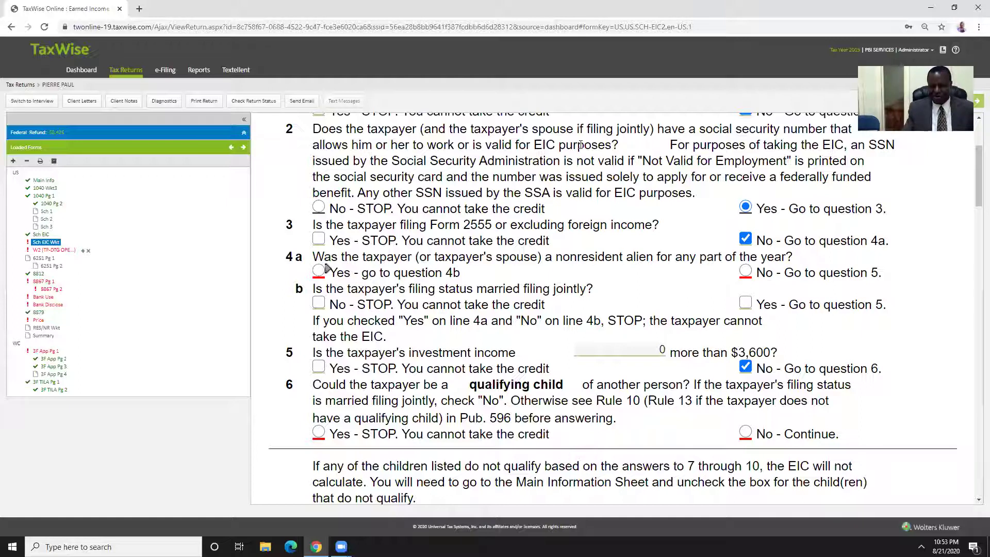
left_click(746, 275)
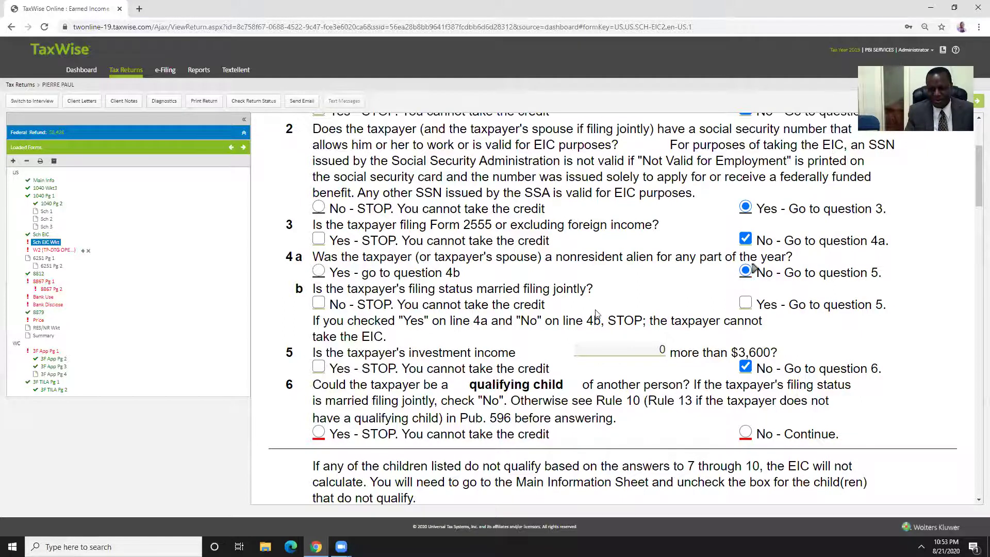
scroll(597, 310, "down", 3)
scroll(603, 308, "up", 3)
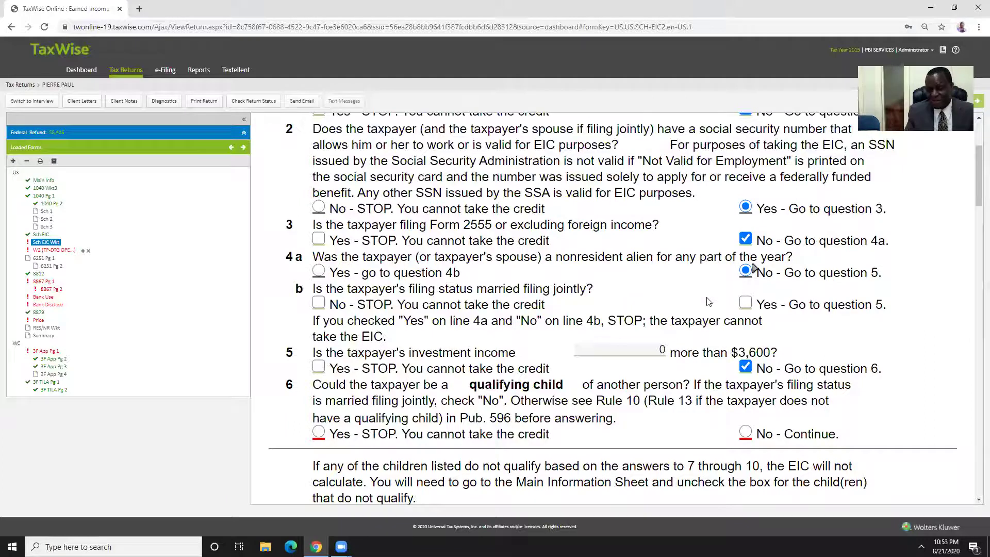
scroll(702, 291, "down", 2)
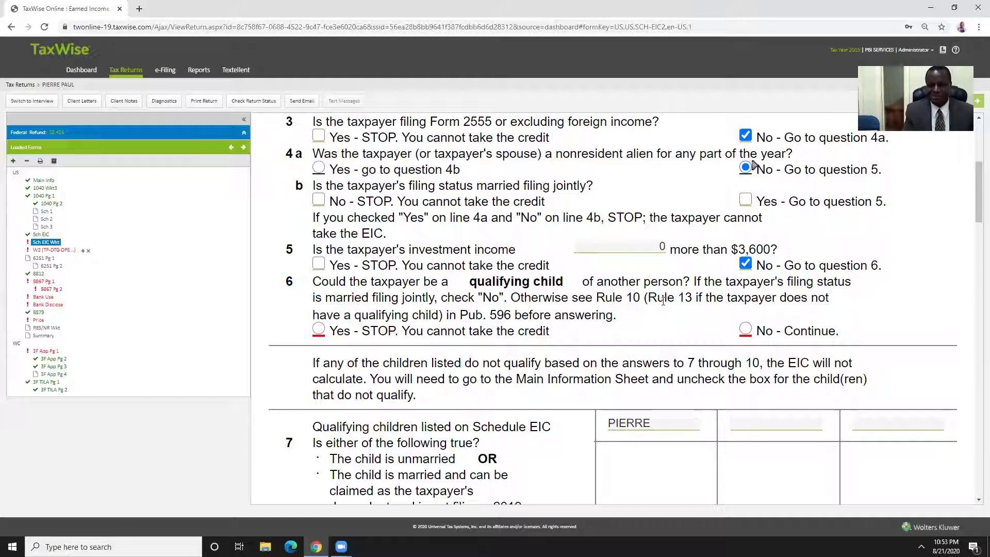
left_click(746, 330)
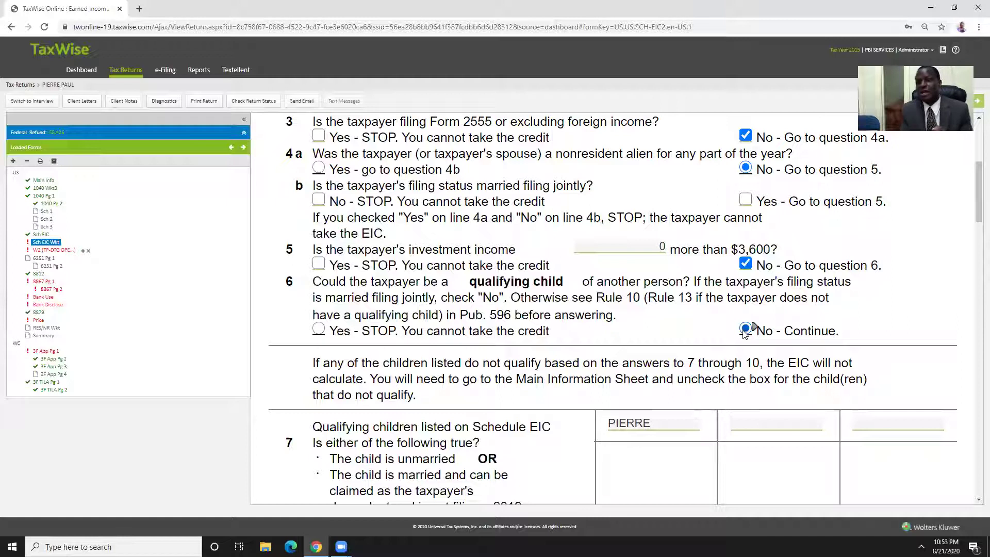
scroll(622, 311, "down", 2)
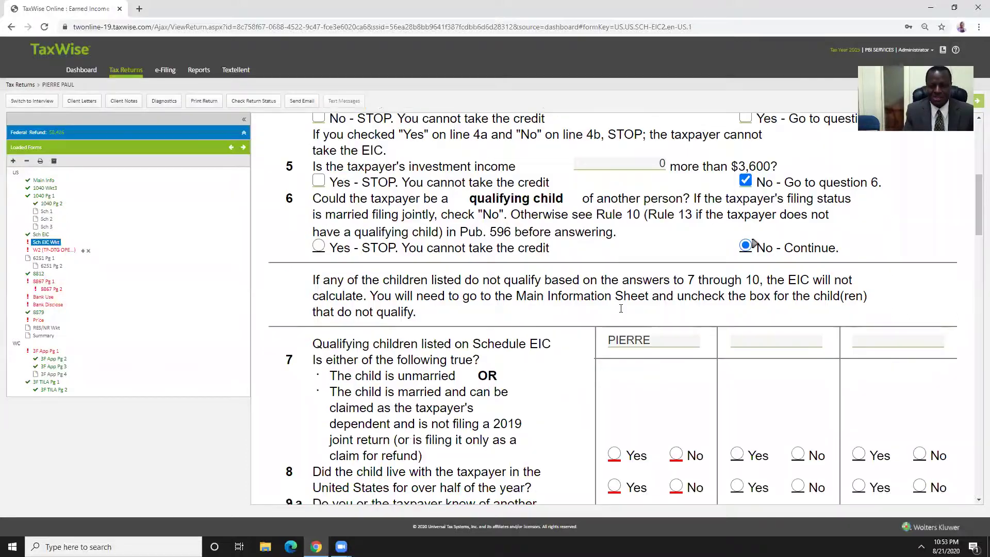
scroll(621, 308, "down", 2)
scroll(619, 307, "up", 3)
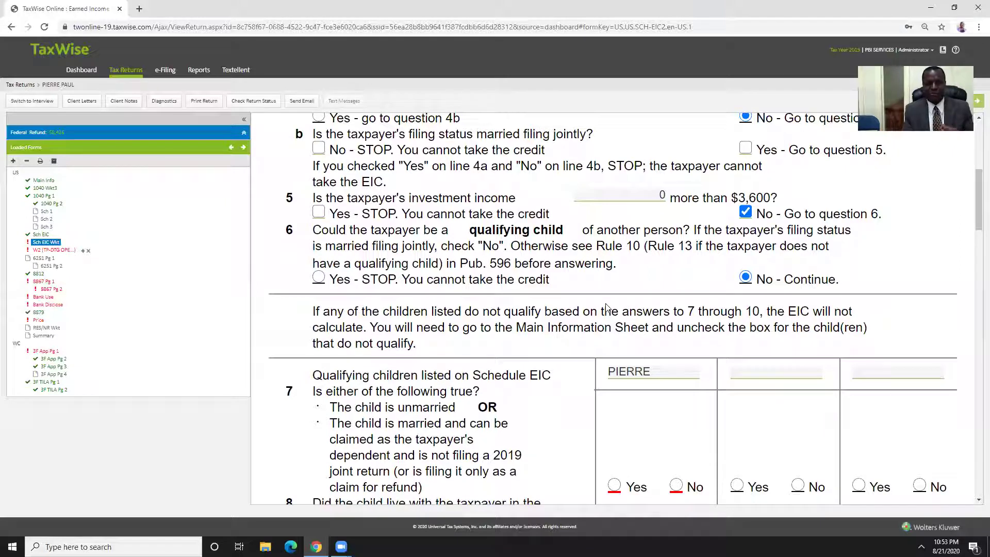
scroll(598, 307, "down", 3)
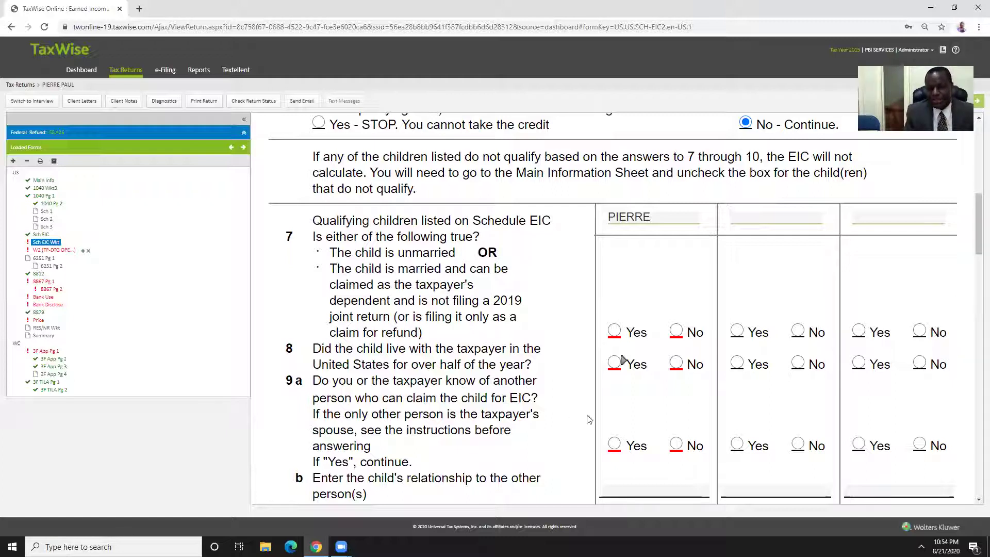
For the child answer Q7 Yes, Q8 Yes, 9a No, Q10 Yes, and 2018 EIC reduction No
left_click(614, 330)
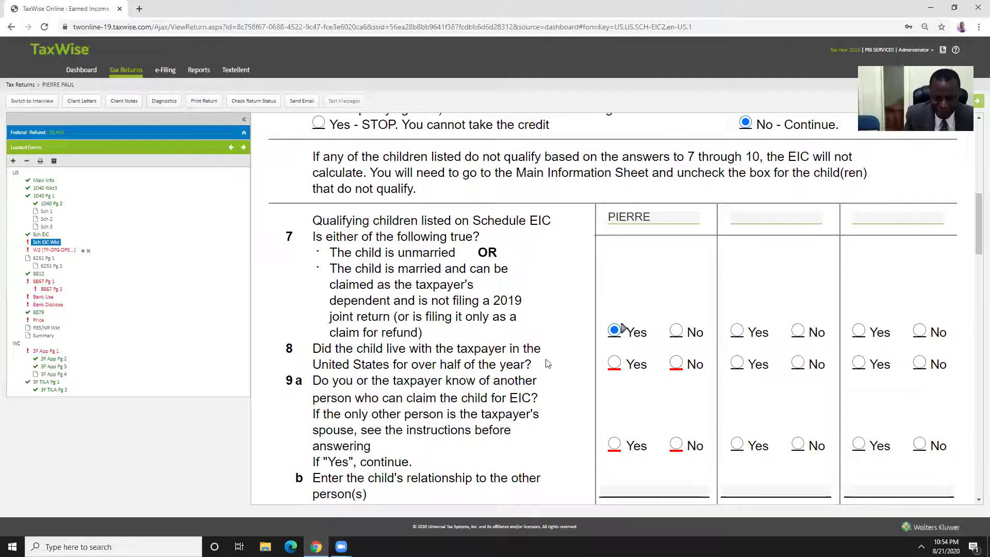
scroll(448, 359, "down", 1)
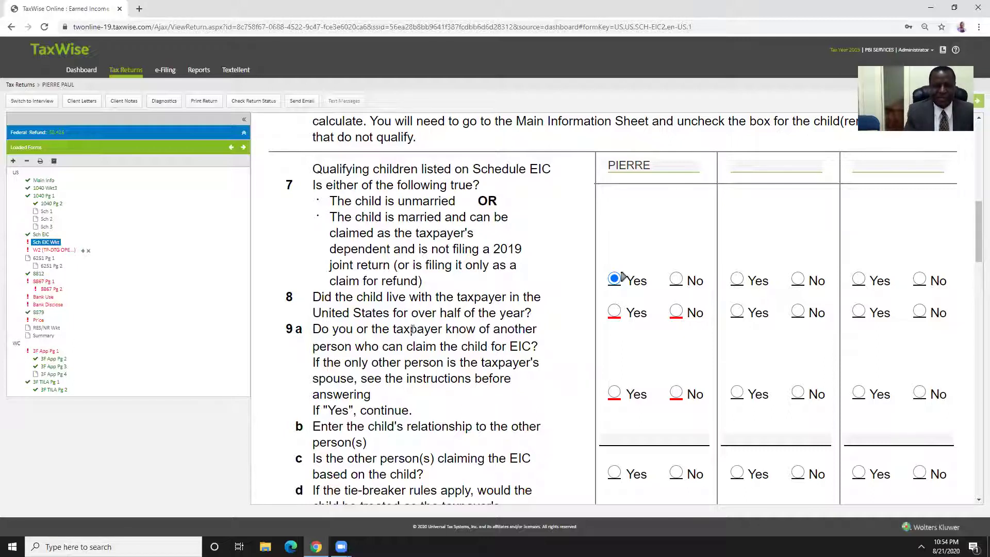
left_click(614, 311)
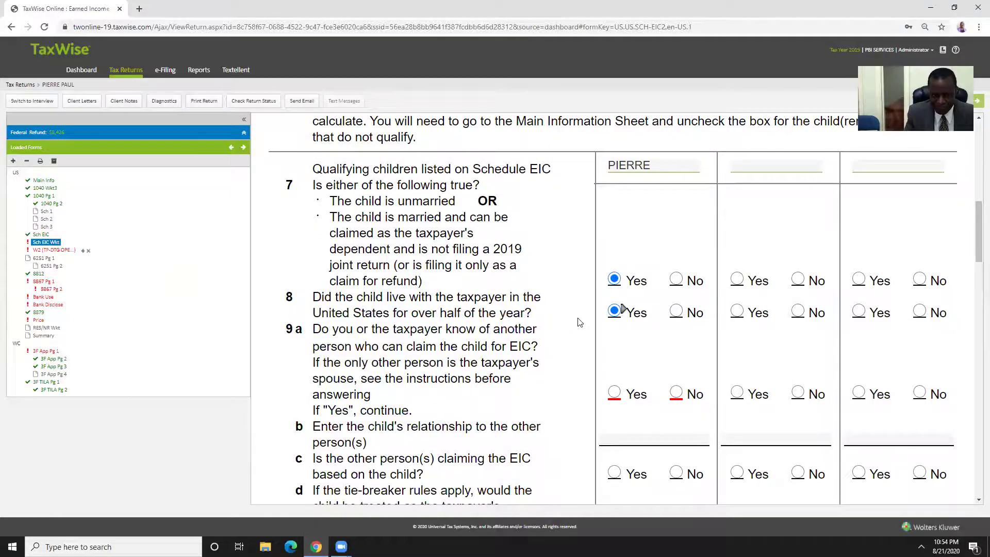
scroll(577, 322, "down", 2)
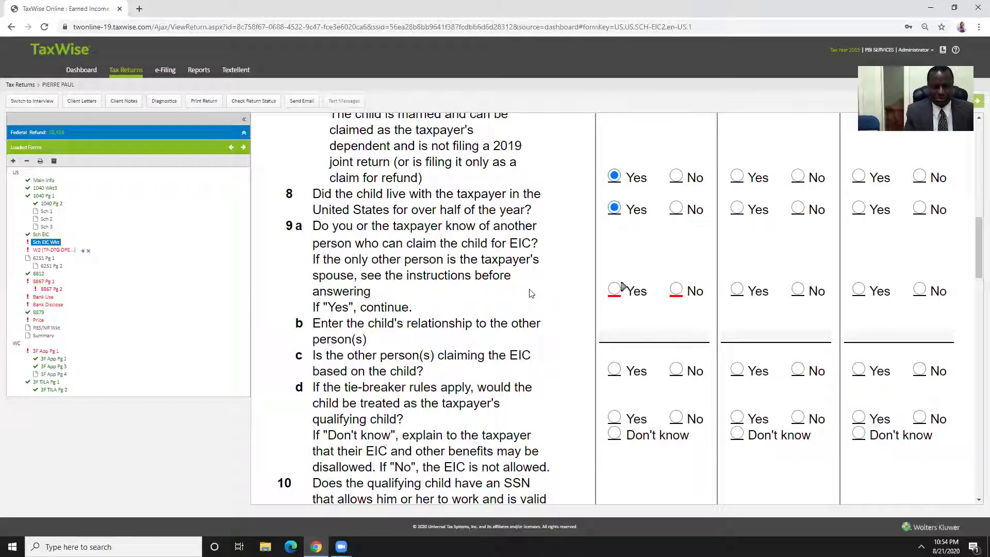
left_click(677, 290)
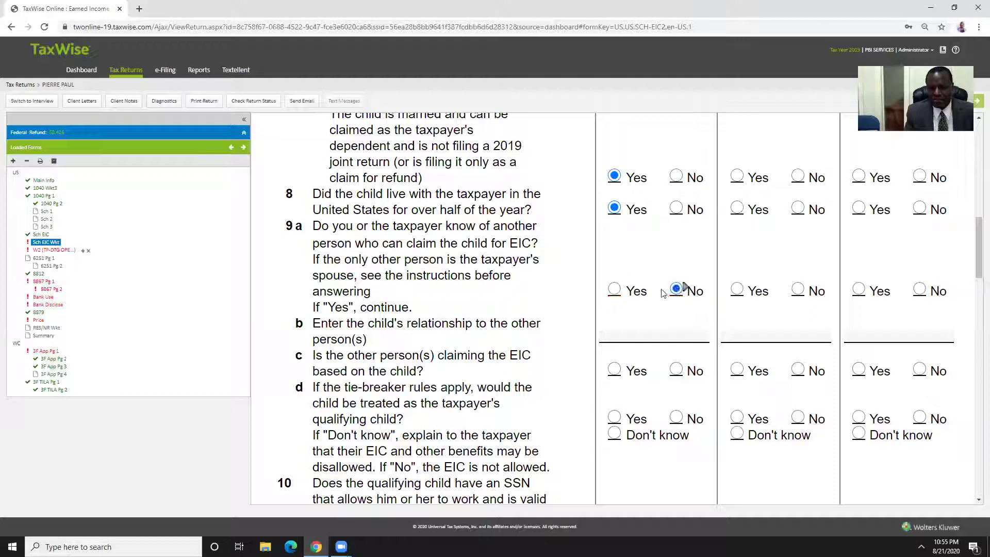
scroll(648, 297, "down", 3)
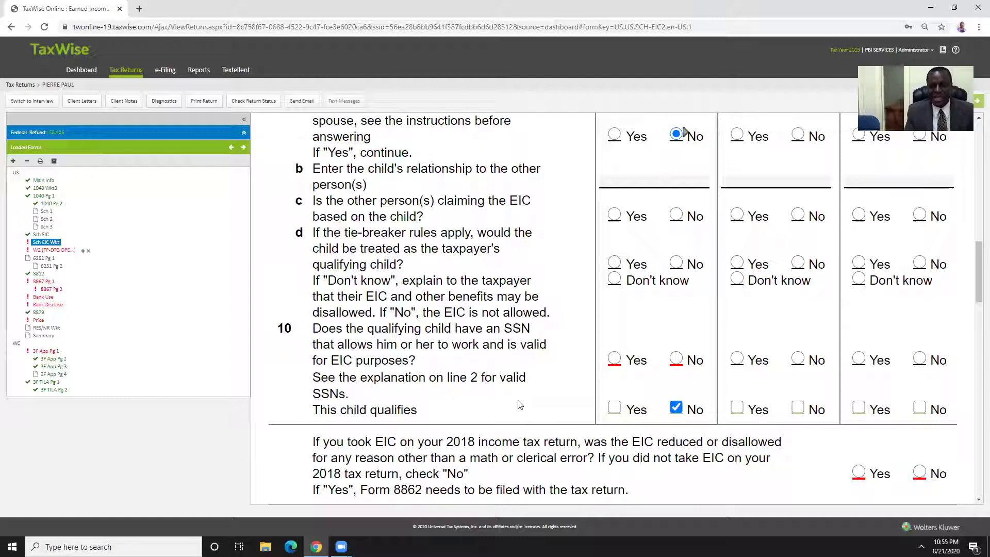
left_click(614, 360)
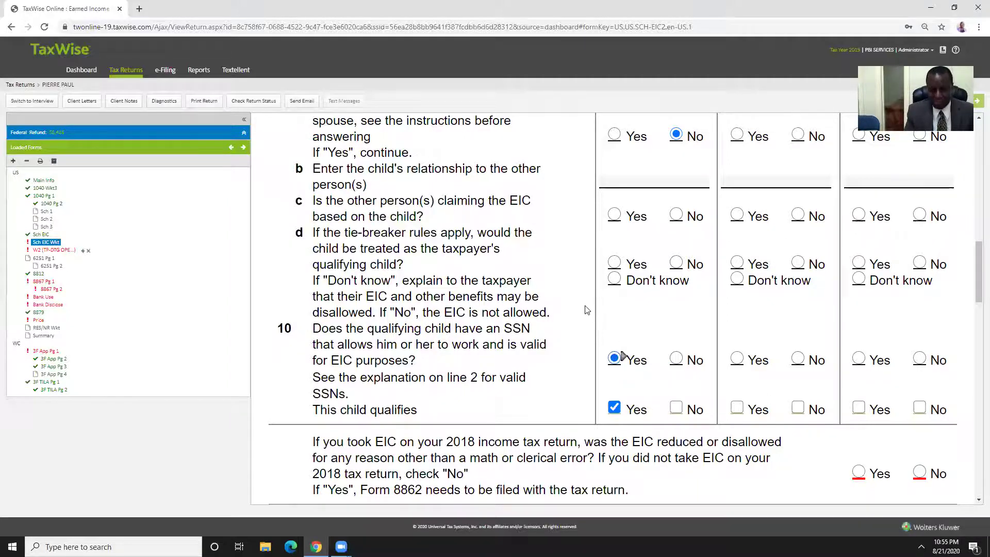
scroll(587, 310, "down", 1)
scroll(587, 310, "down", 3)
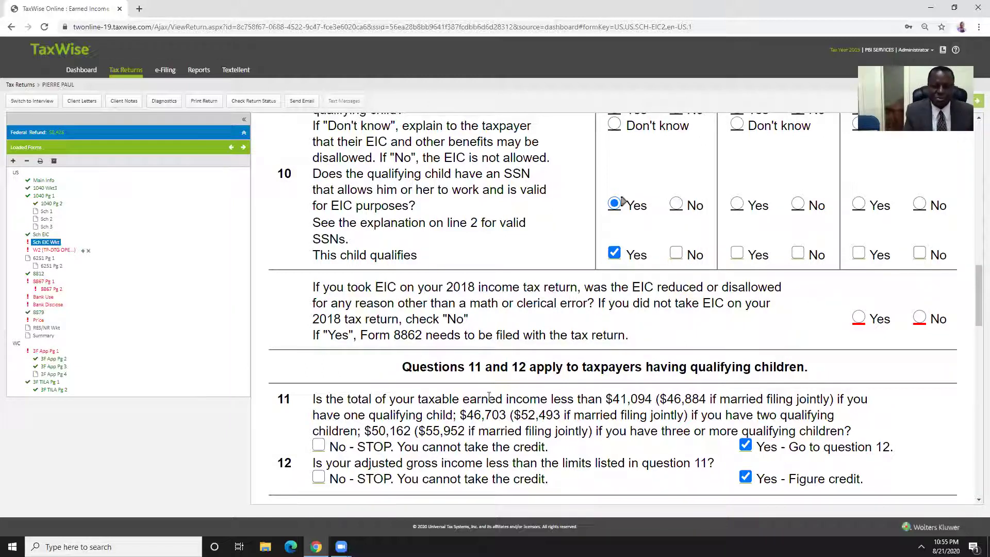
left_click(920, 318)
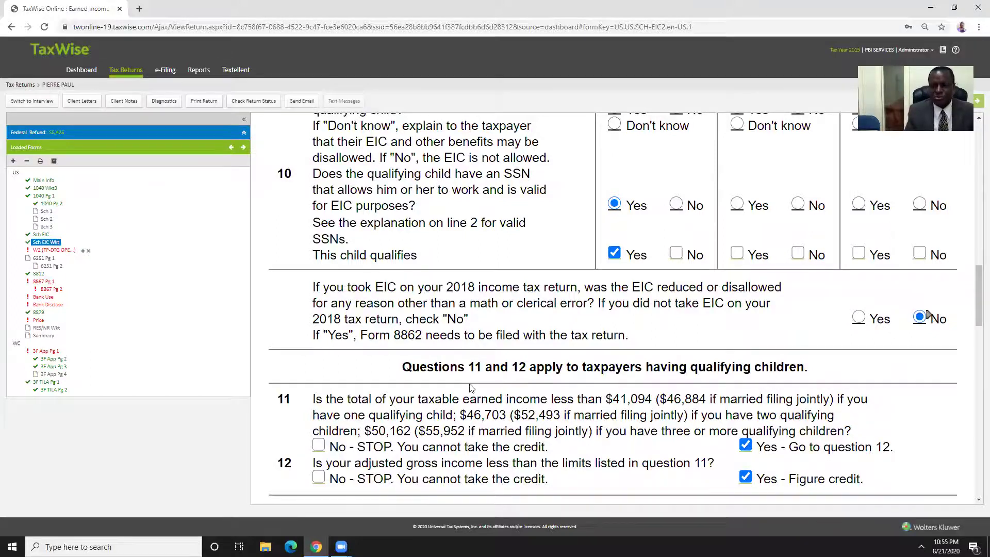
scroll(470, 388, "down", 4)
scroll(474, 374, "down", 10)
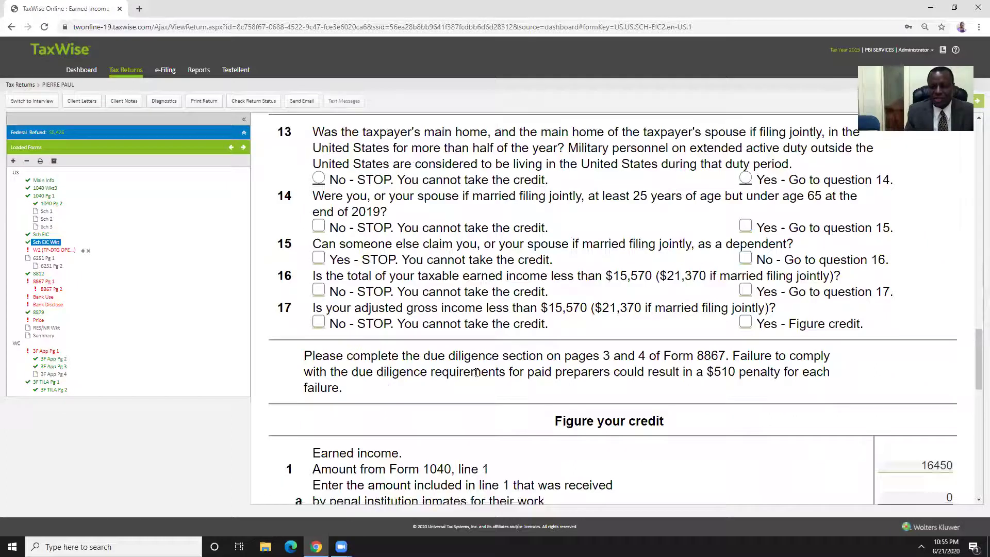
Back on the W-2, tick the box verifying federal, social security and Medicare withholding
left_click(54, 250)
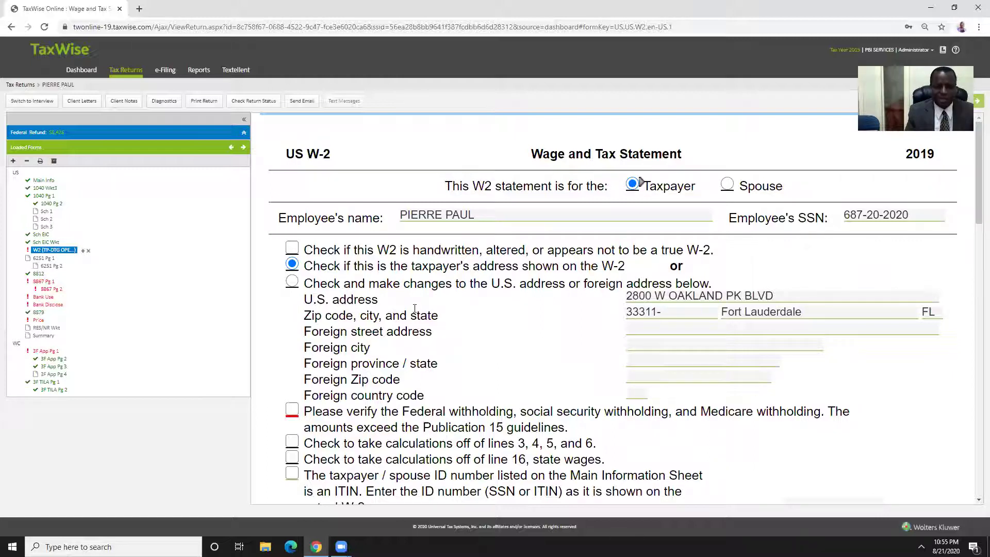
scroll(382, 318, "down", 1)
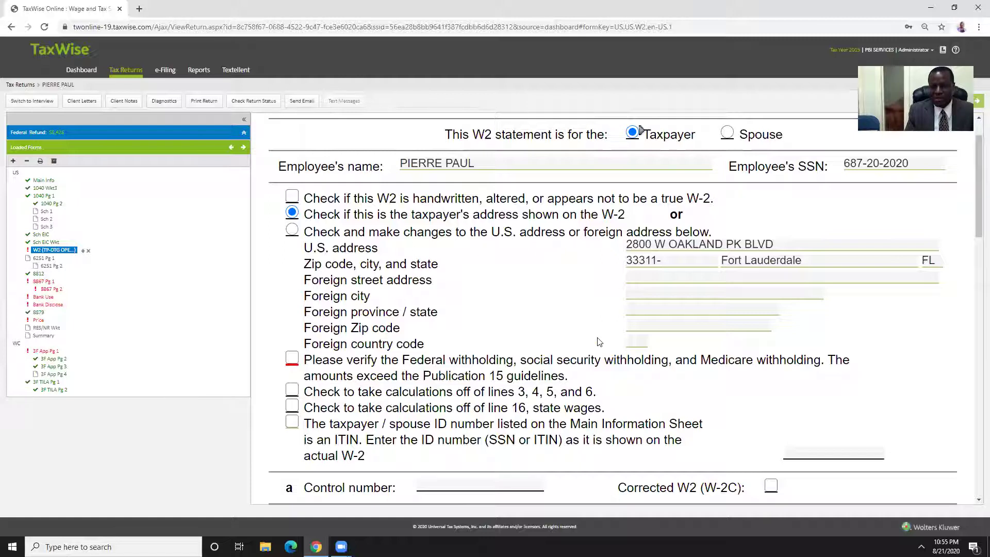
scroll(619, 319, "up", 1)
scroll(617, 320, "down", 5)
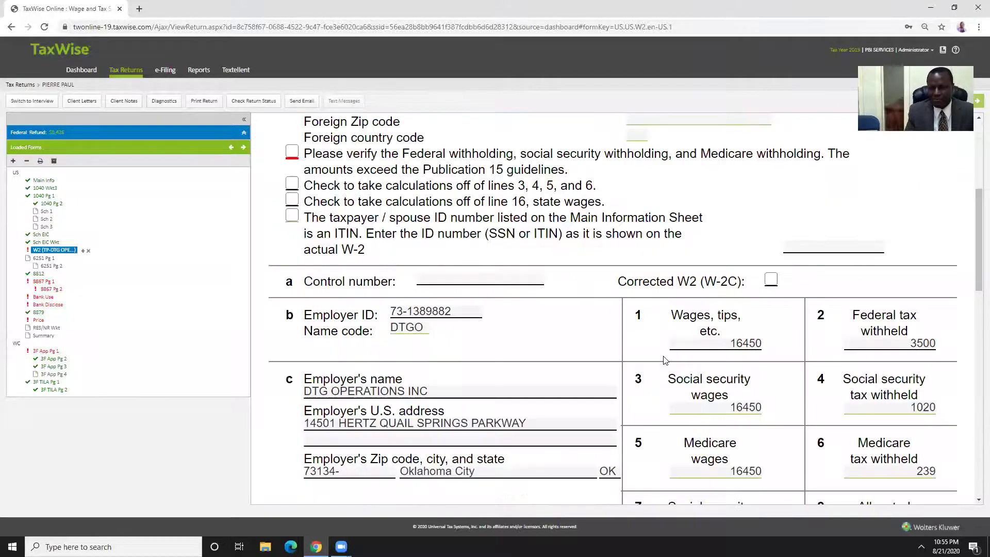
left_click(912, 346)
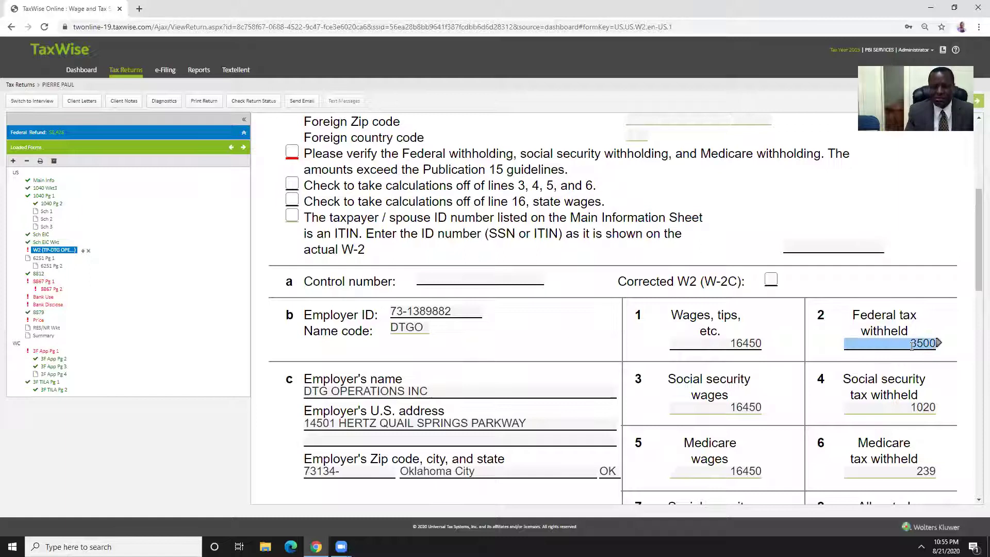
left_click(292, 153)
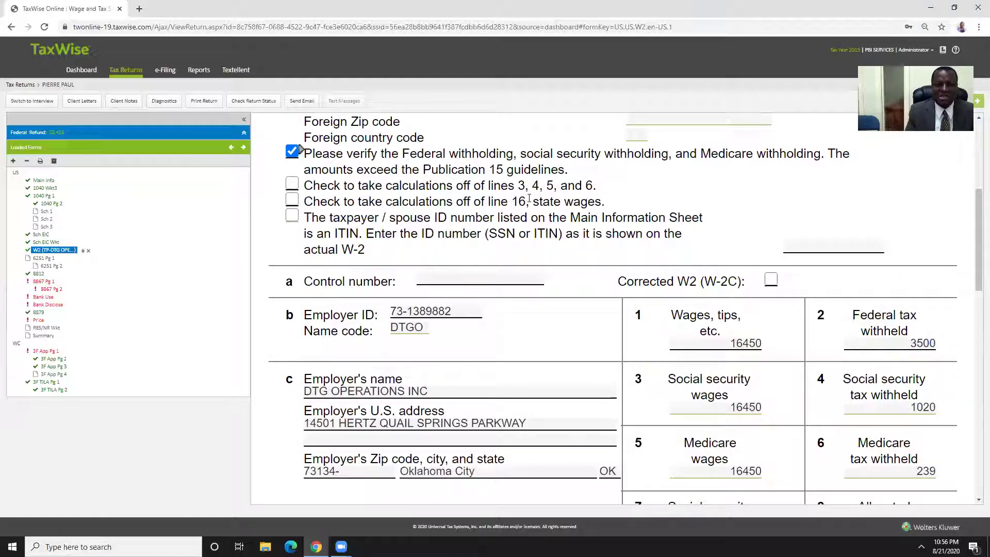
left_click(501, 282)
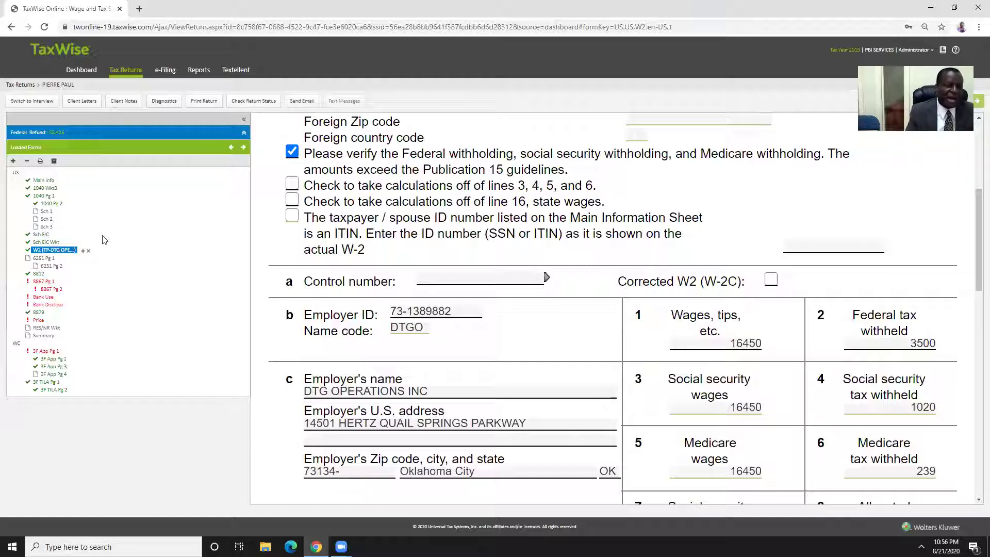
Open 8867 Pg 1 and scroll through the due diligence checklist questions
left_click(43, 281)
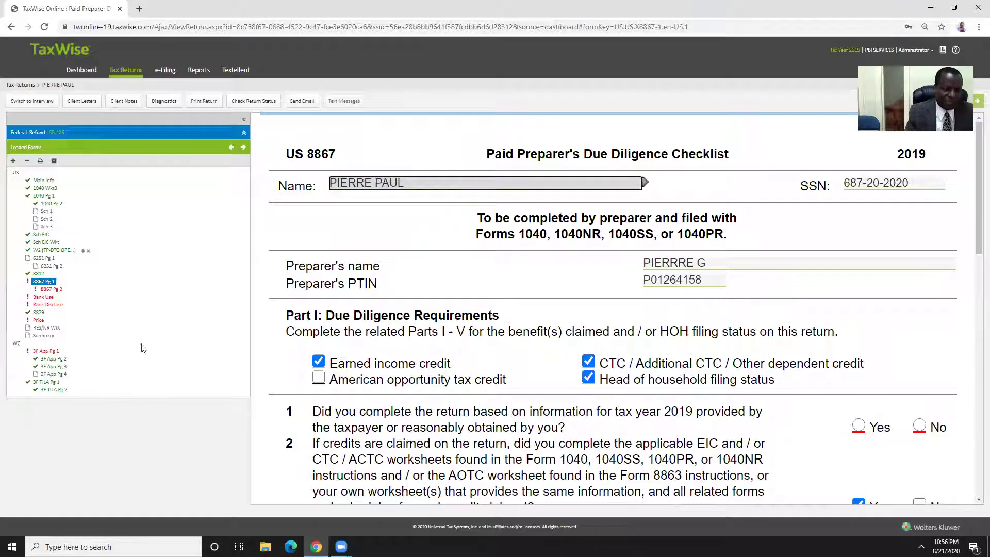
scroll(567, 288, "down", 6)
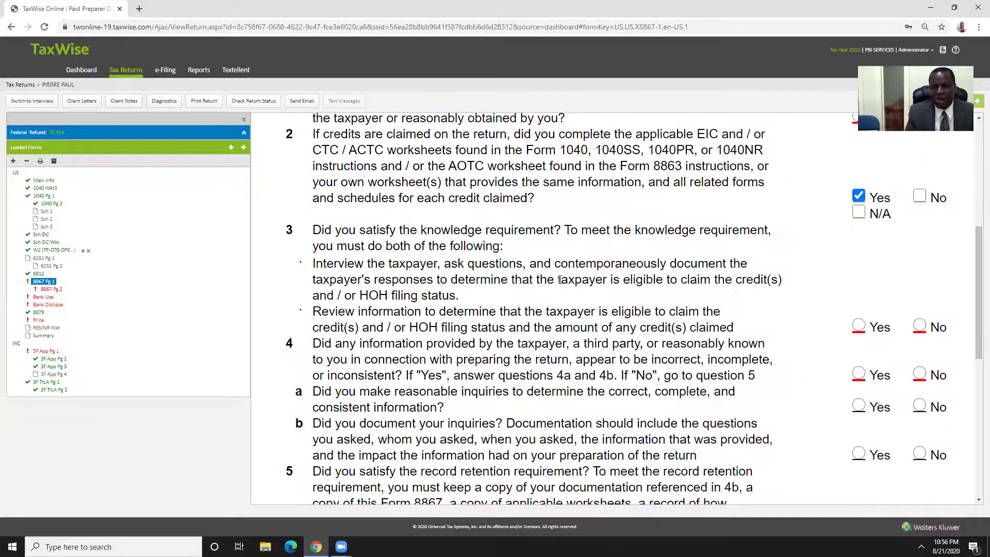
scroll(559, 281, "down", 6)
scroll(557, 273, "down", 2)
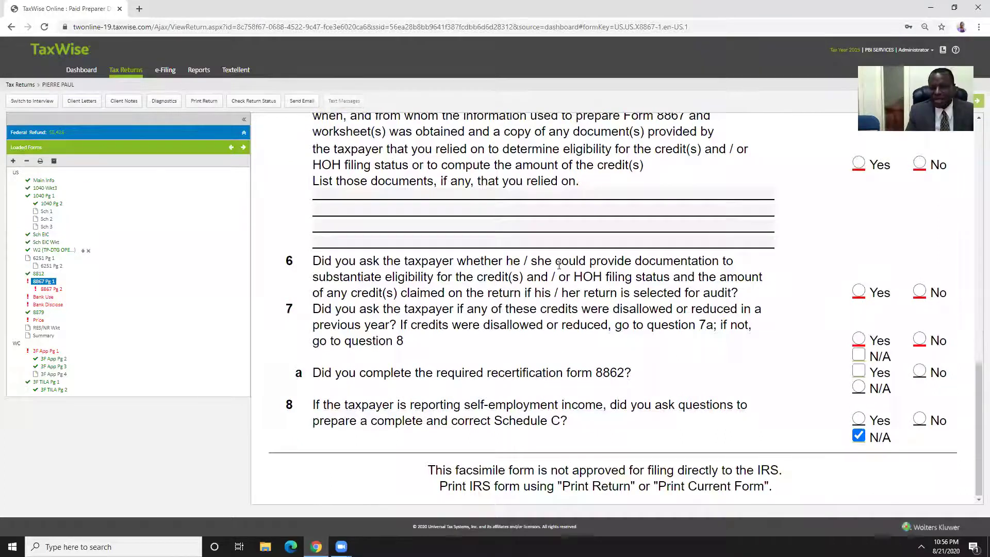
scroll(559, 265, "up", 15)
scroll(512, 235, "down", 3)
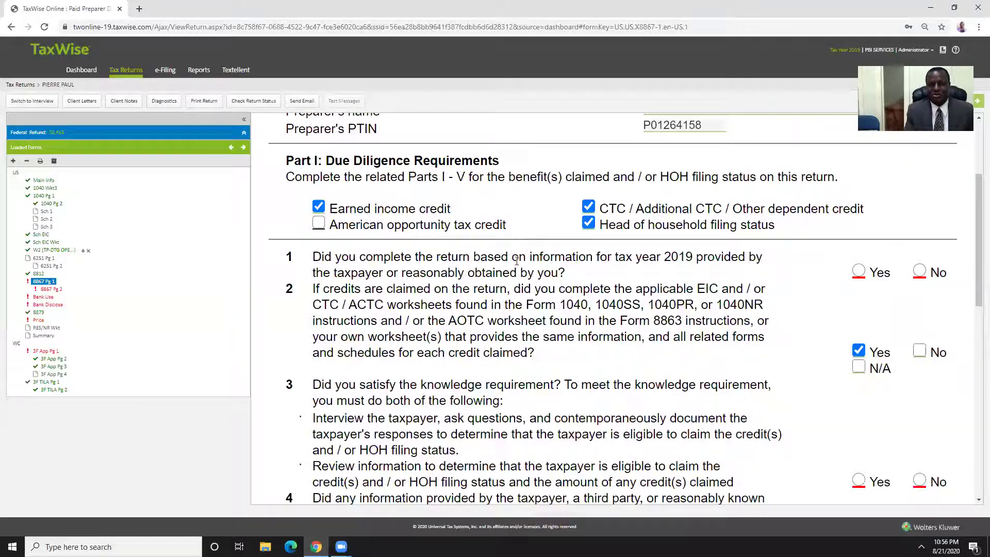
scroll(518, 252, "up", 3)
scroll(506, 247, "down", 3)
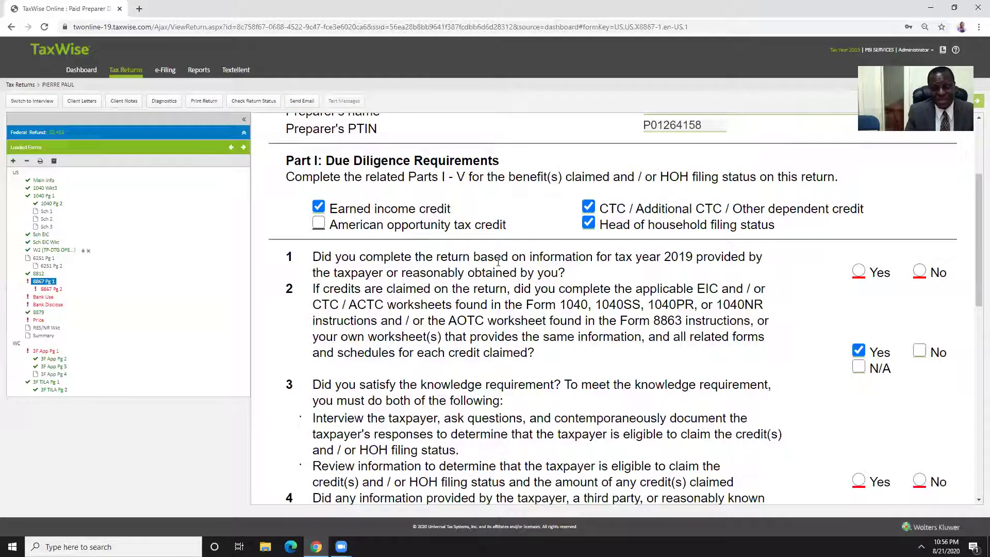
scroll(507, 269, "up", 3)
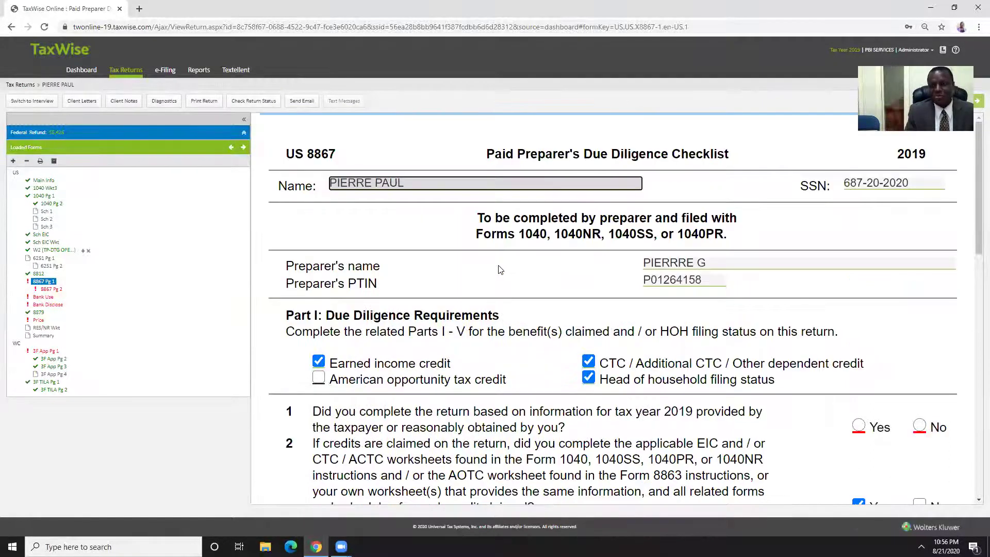
scroll(496, 266, "down", 3)
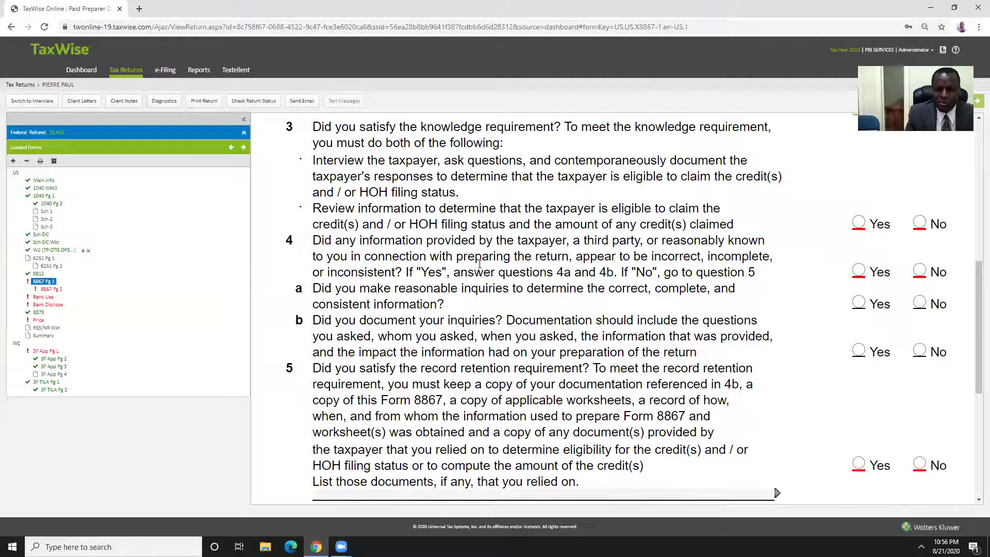
scroll(480, 266, "down", 5)
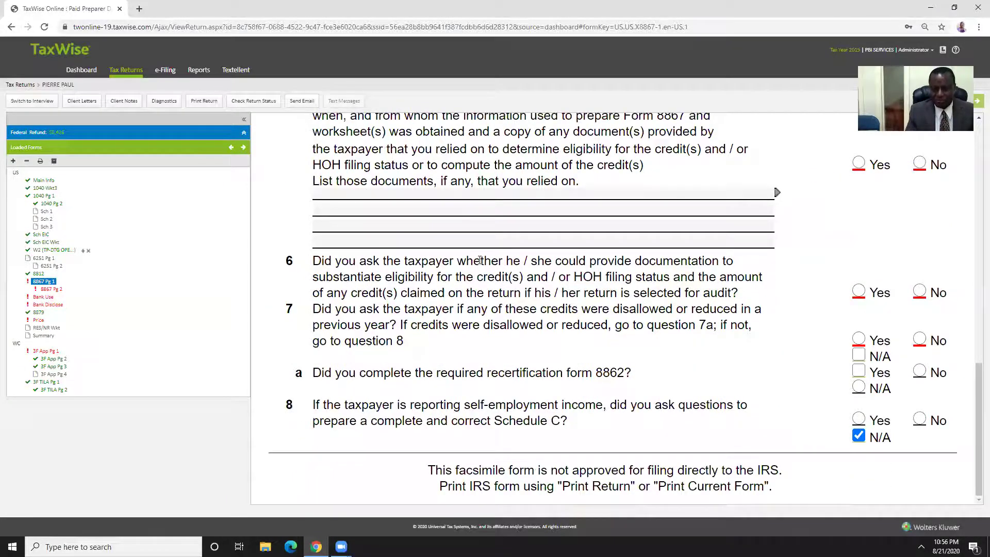
scroll(479, 261, "up", 7)
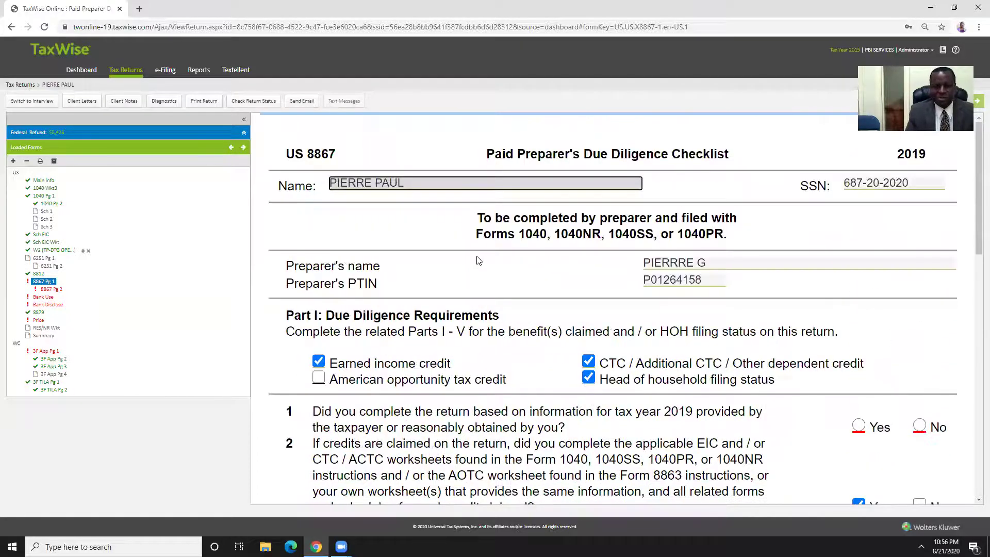
scroll(479, 261, "down", 3)
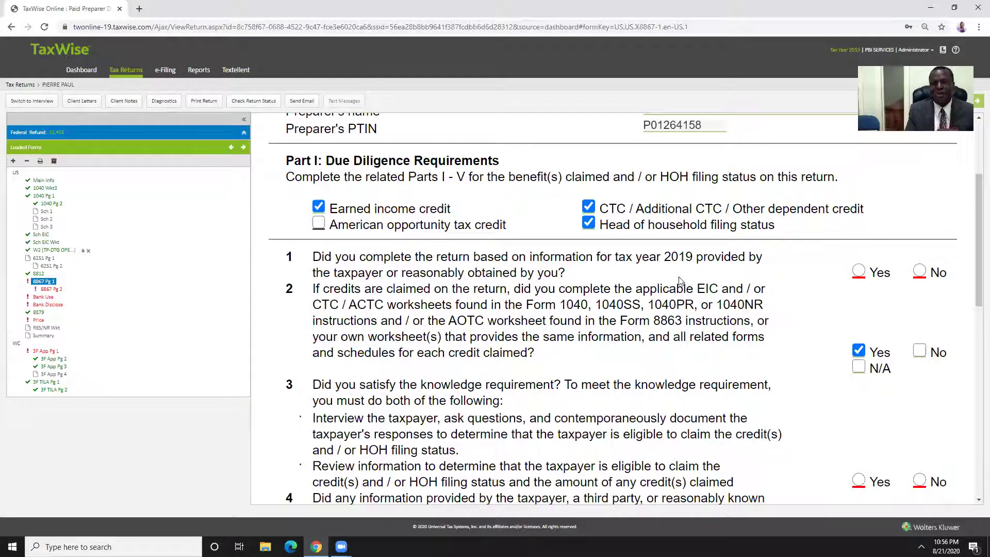
Answer Form 8867 questions 1 and 3 Yes, question 4 No, and question 5 Yes
left_click(859, 271)
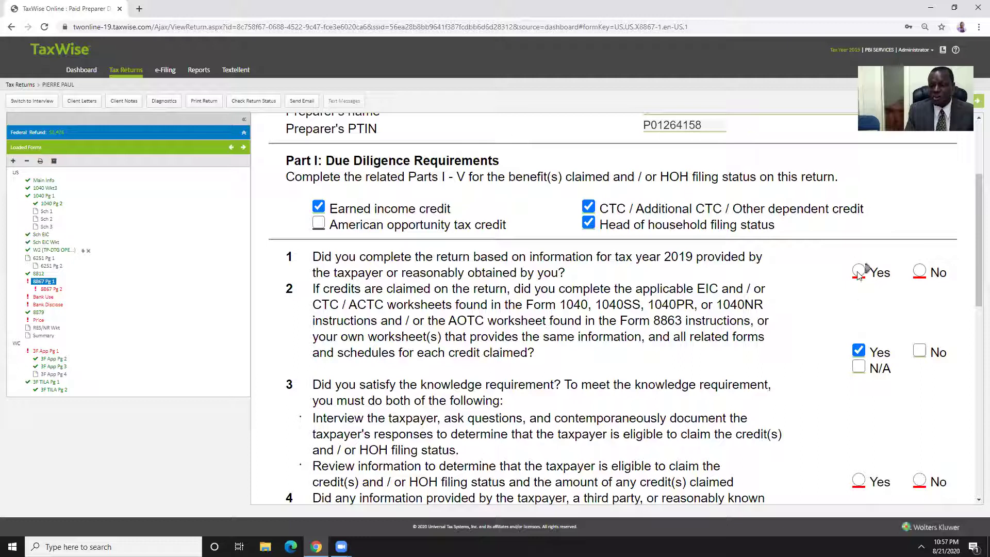
scroll(725, 288, "down", 3)
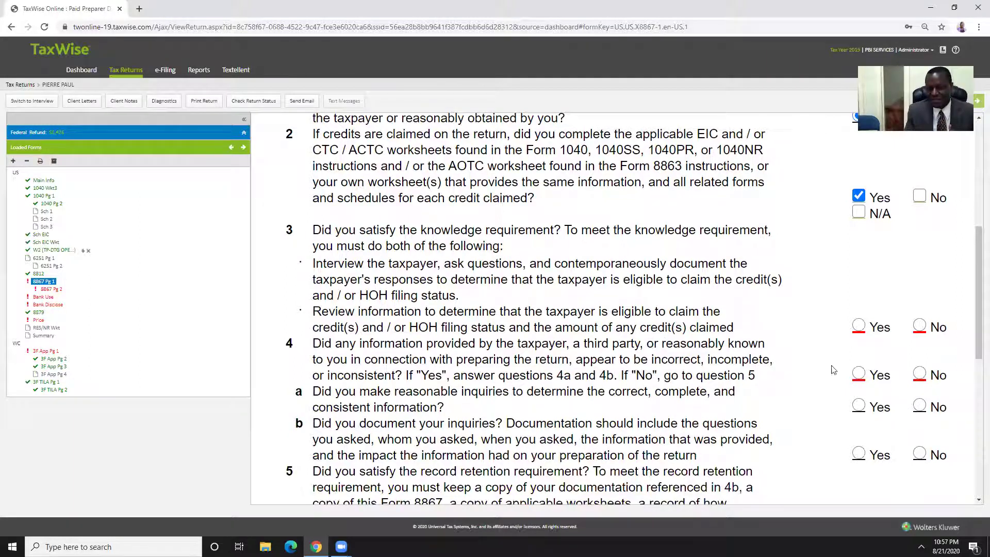
left_click(860, 326)
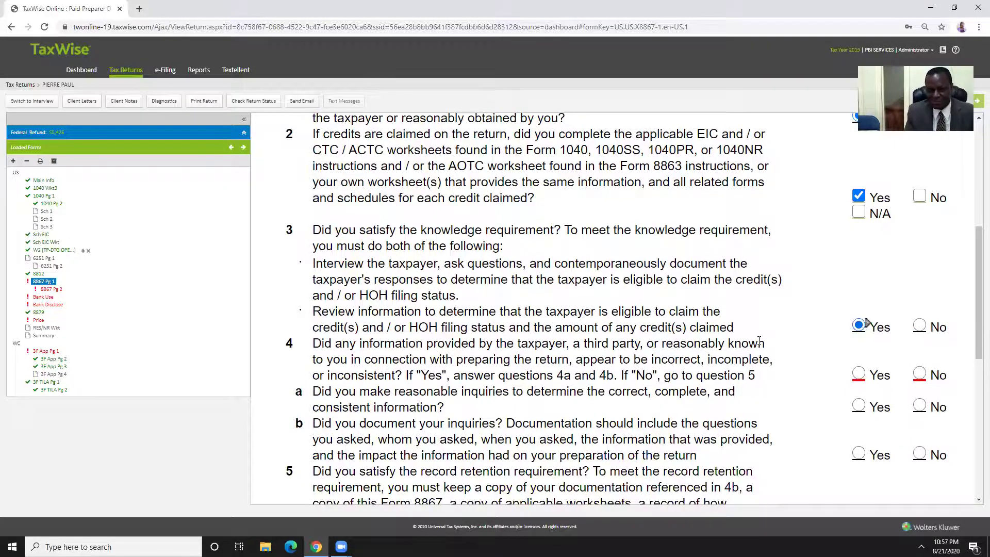
scroll(753, 335, "down", 2)
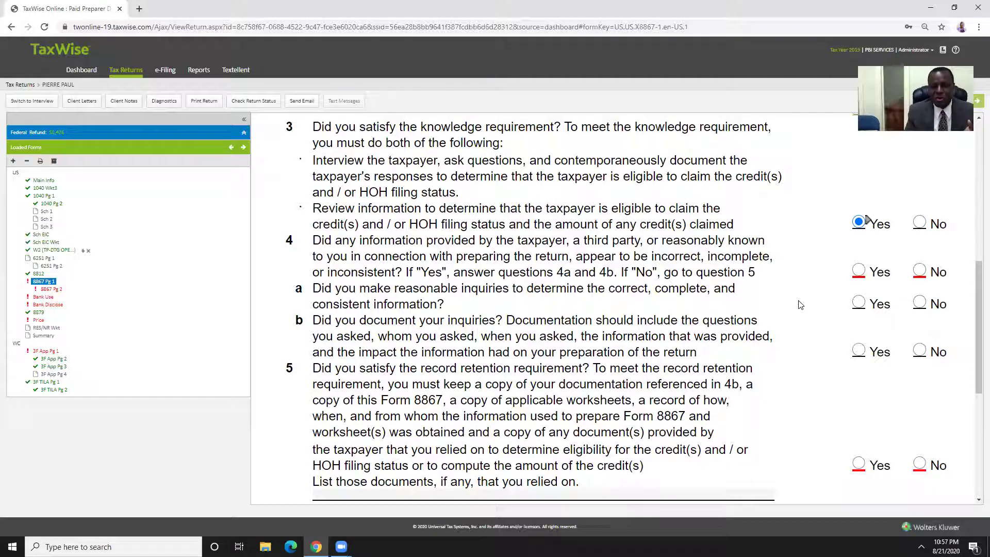
left_click(921, 270)
scroll(667, 302, "down", 3)
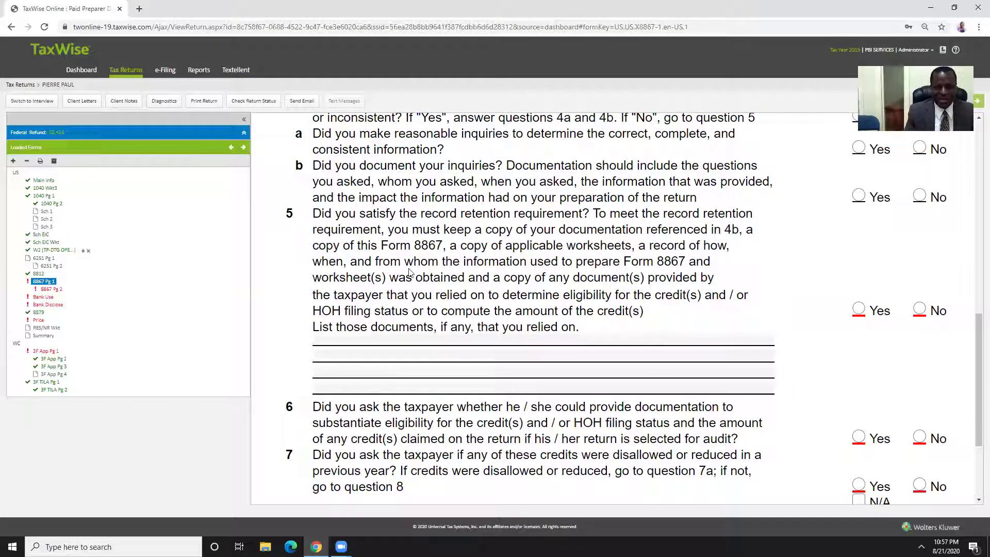
left_click(860, 309)
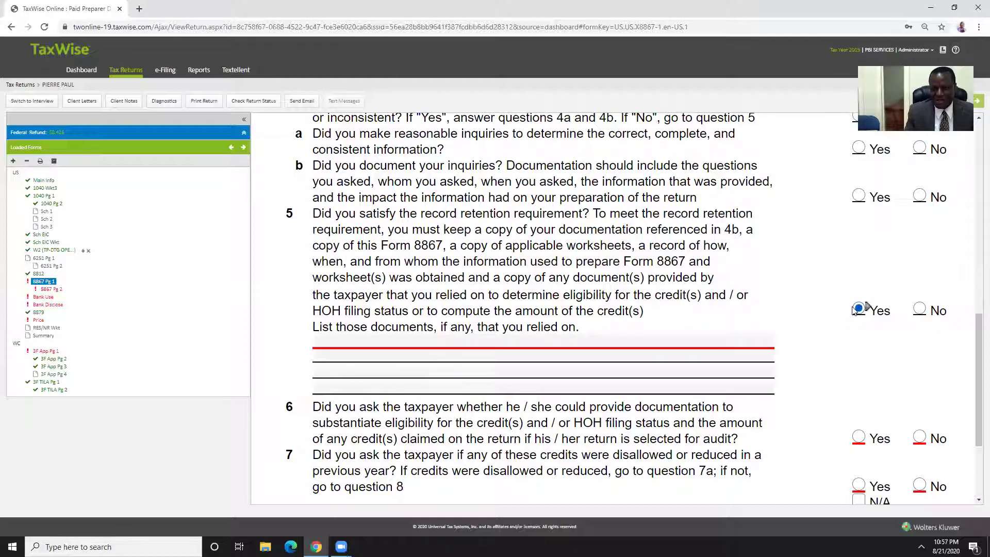
List SCHOOL RECORDS as the documents relied on
left_click(415, 339)
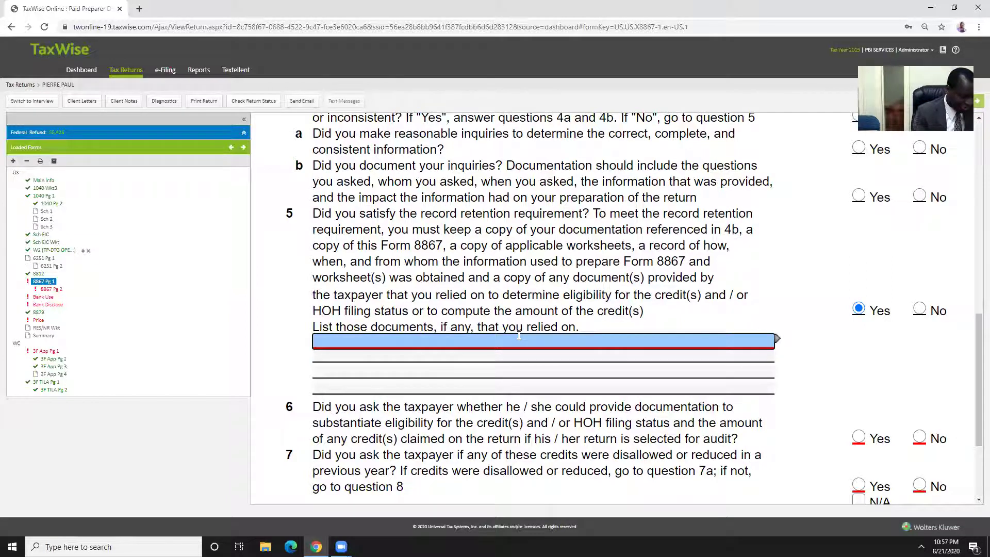
type("SCHOOL")
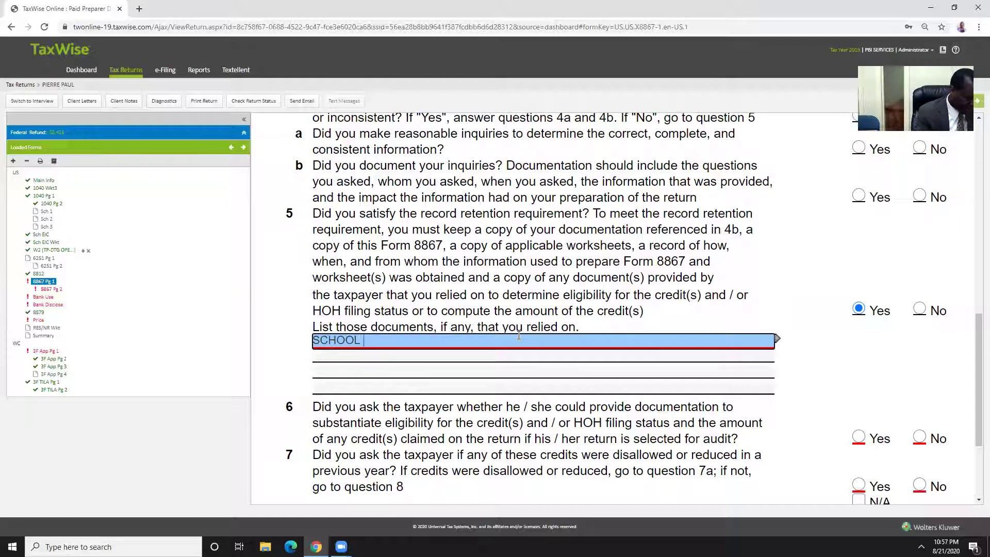
type(" RECORDS")
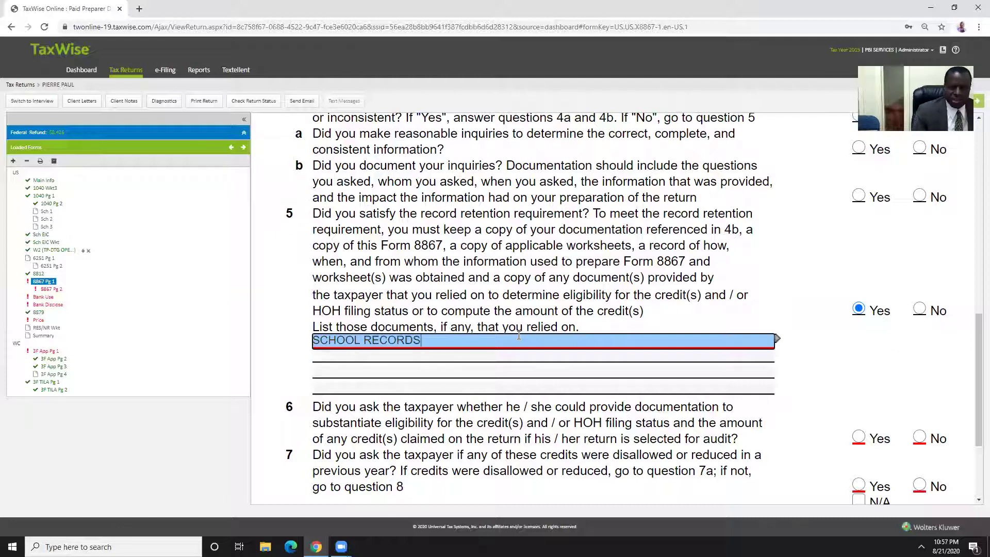
left_click(815, 276)
scroll(764, 261, "down", 3)
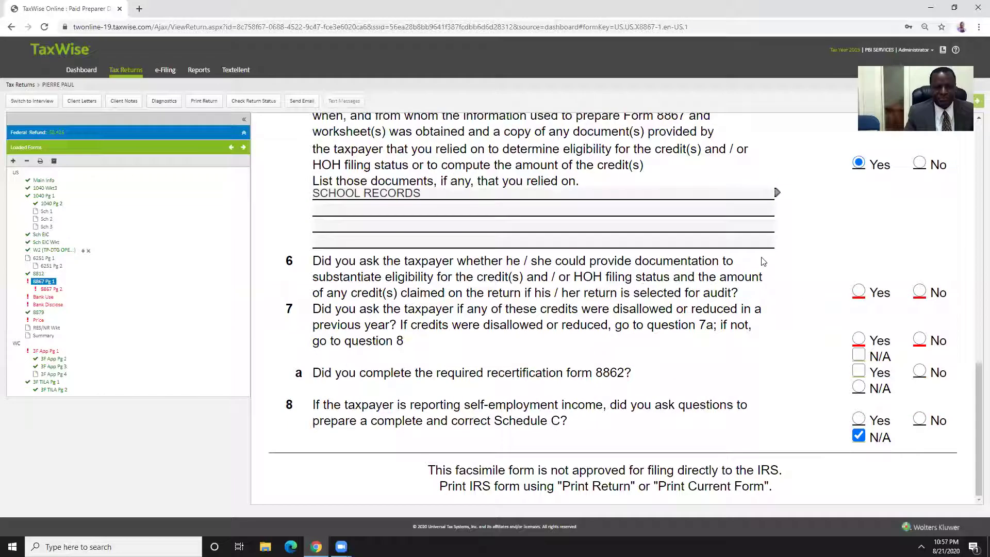
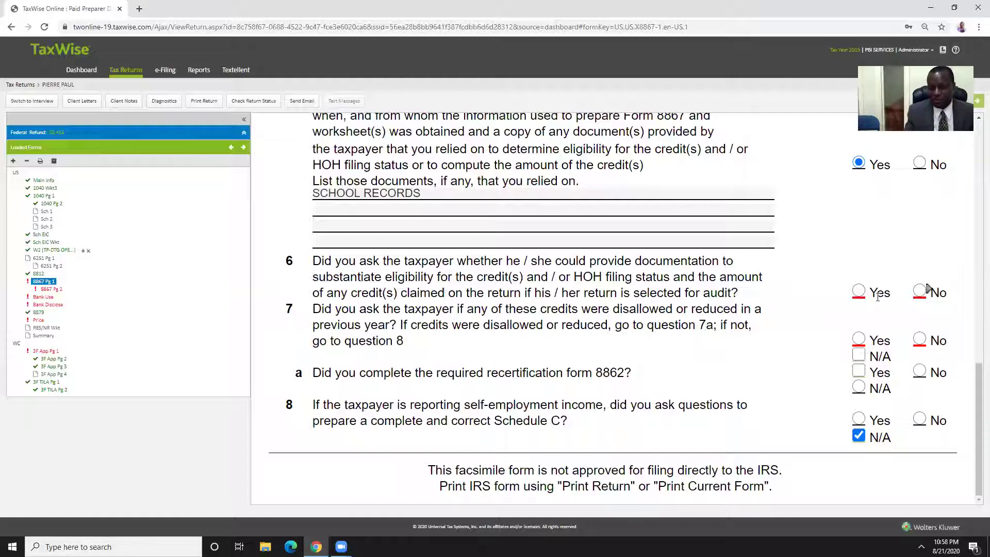
Mark Form 8867 questions 6 and 7 Yes, then switch to 8867 Pg 2
left_click(860, 293)
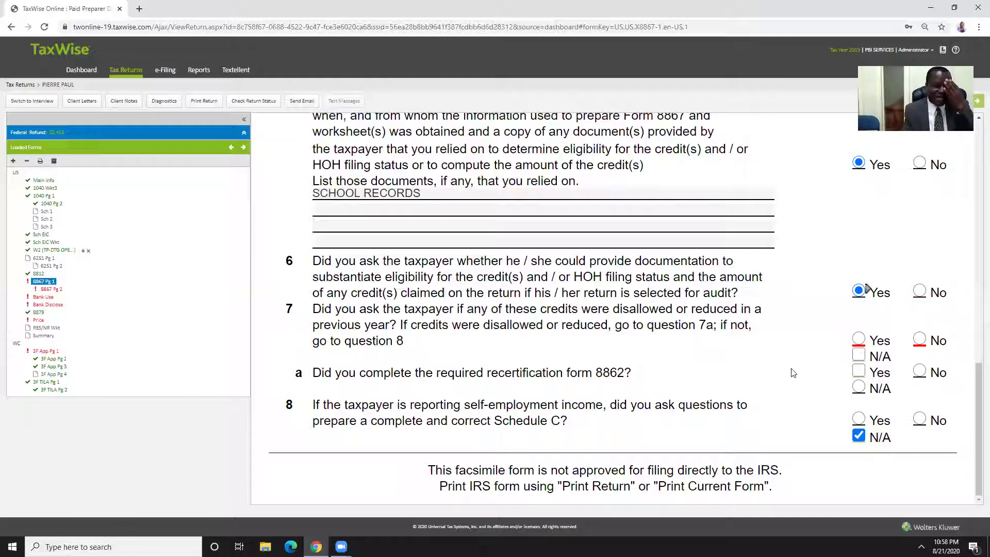
left_click(859, 339)
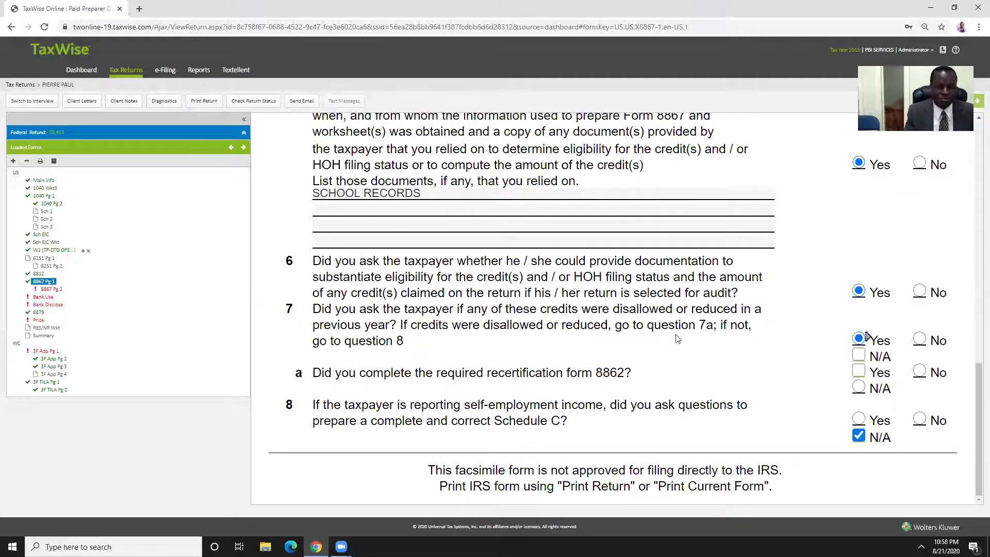
scroll(722, 344, "up", 5)
left_click(41, 290)
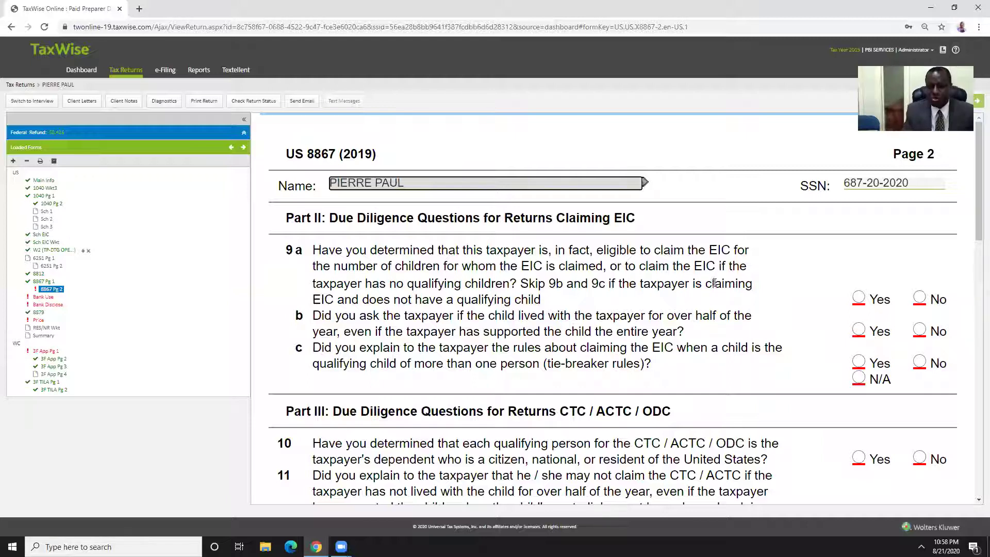
Mark Part II EIC questions 9a, 9b and 9c Yes on 8867 Pg 2
left_click(860, 298)
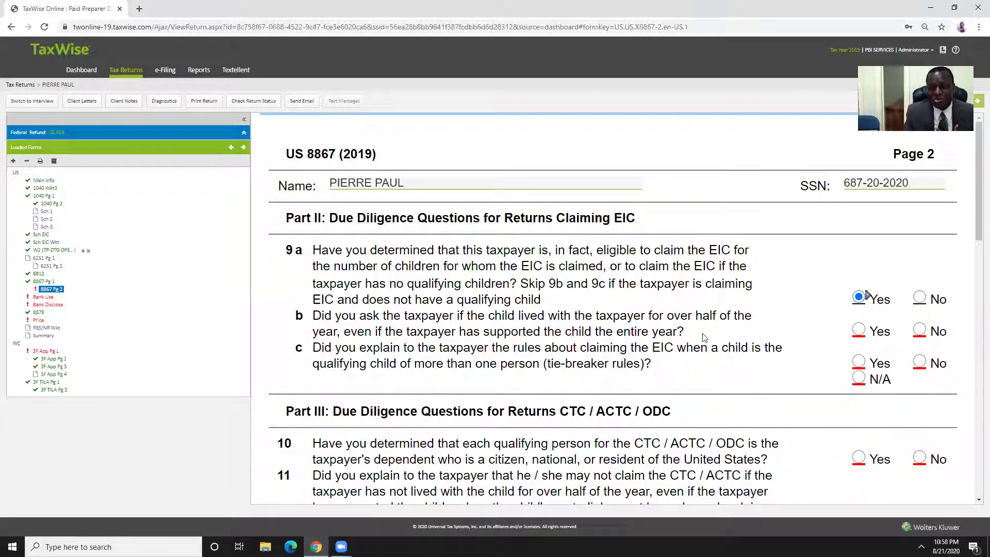
left_click(858, 330)
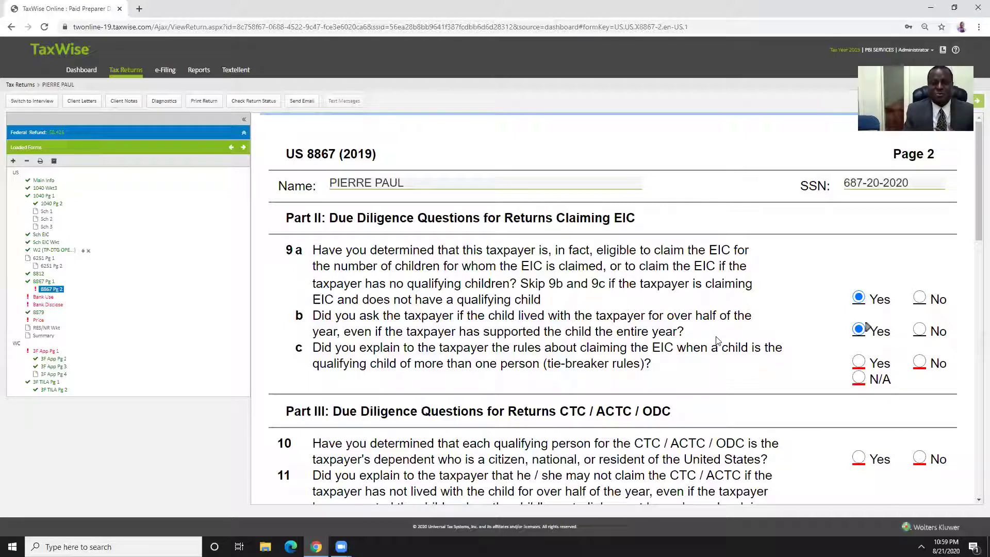
scroll(479, 384, "down", 1)
scroll(478, 361, "down", 1)
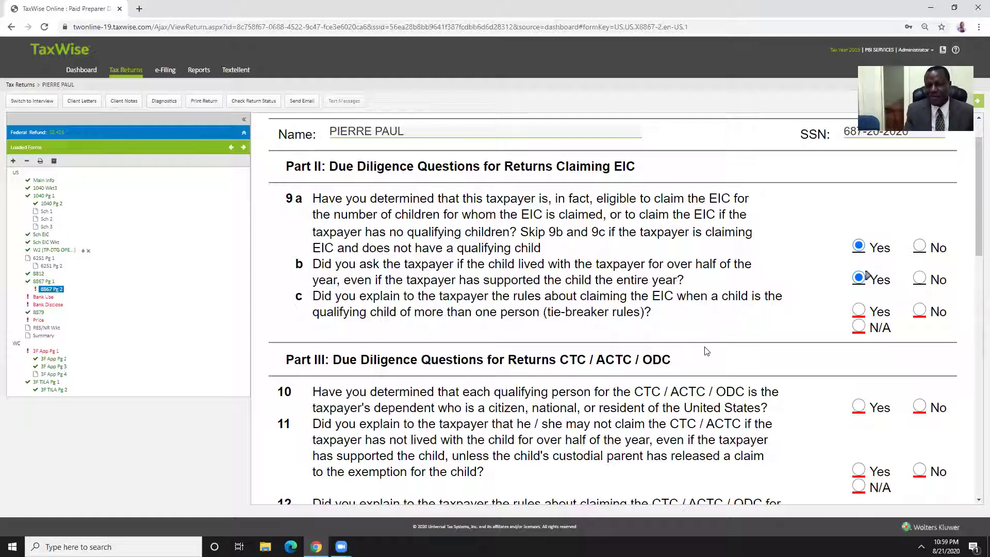
left_click(858, 311)
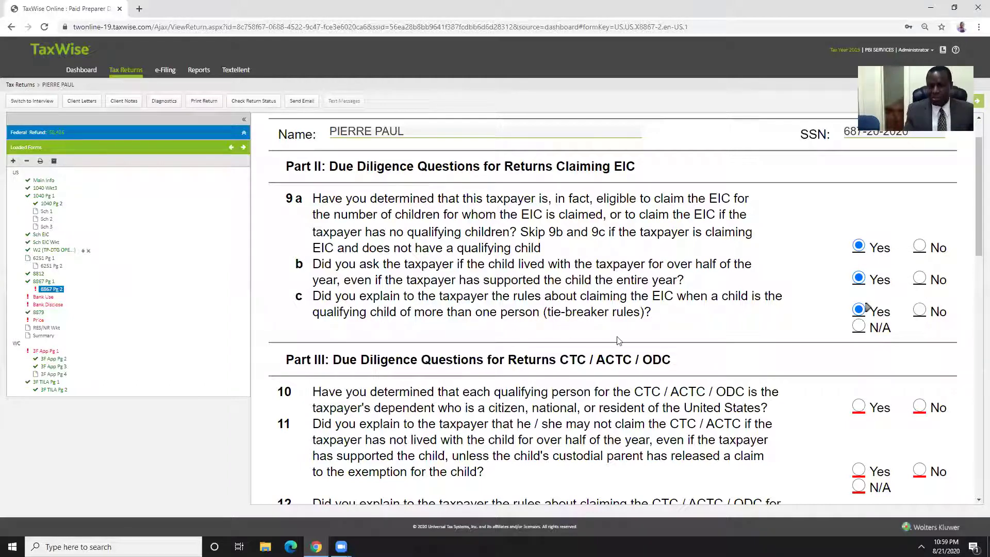
scroll(573, 302, "down", 3)
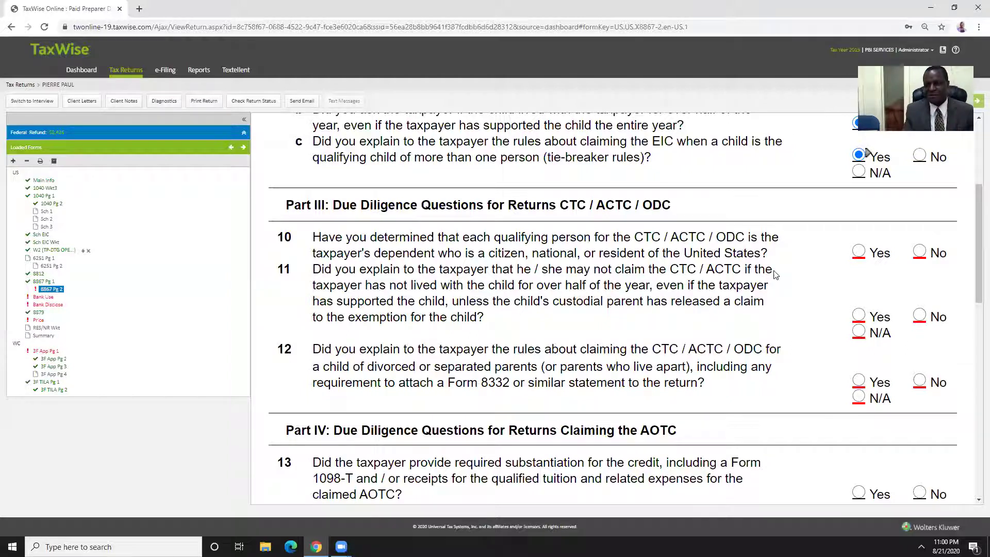
Mark Part III questions 10 and 11 Yes for the CTC/ACTC/ODC checks
left_click(859, 251)
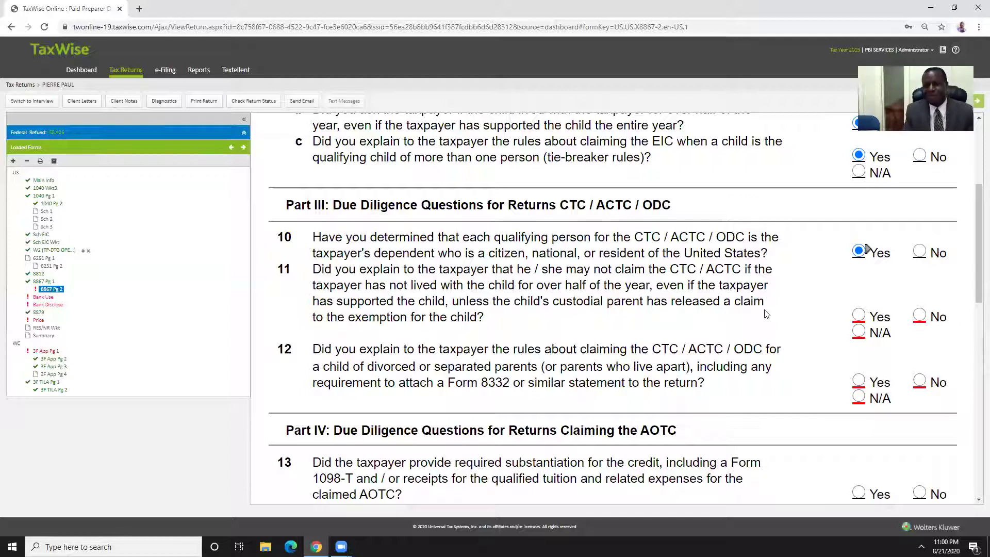
left_click(861, 314)
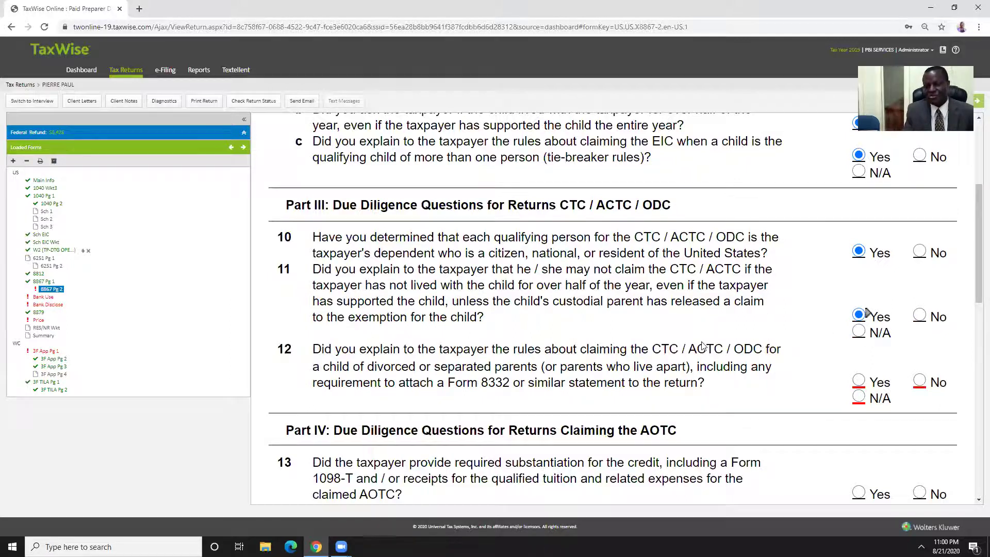
scroll(678, 334, "down", 3)
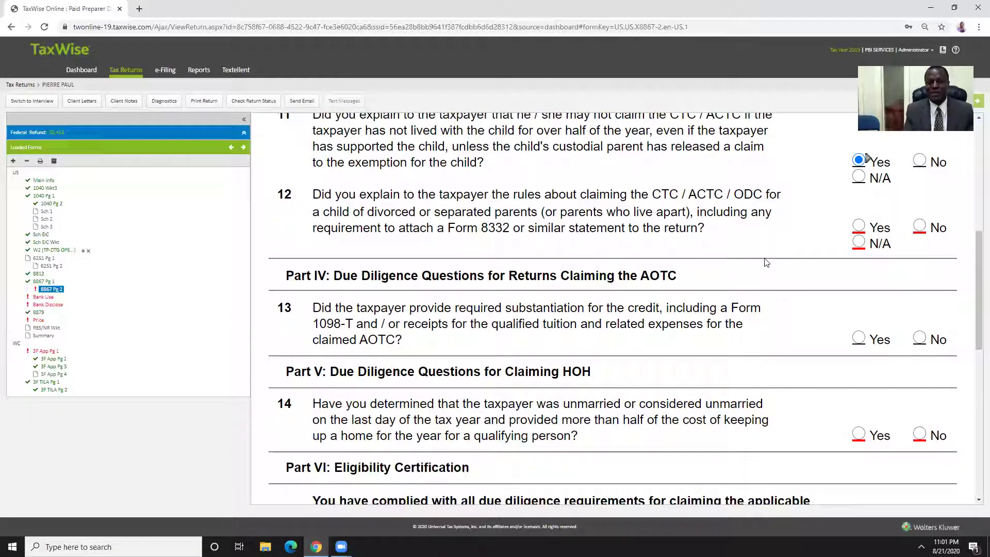
Answer Yes to questions 12, 14 (HOH) and the 15 certification, then open Bank Use
left_click(859, 225)
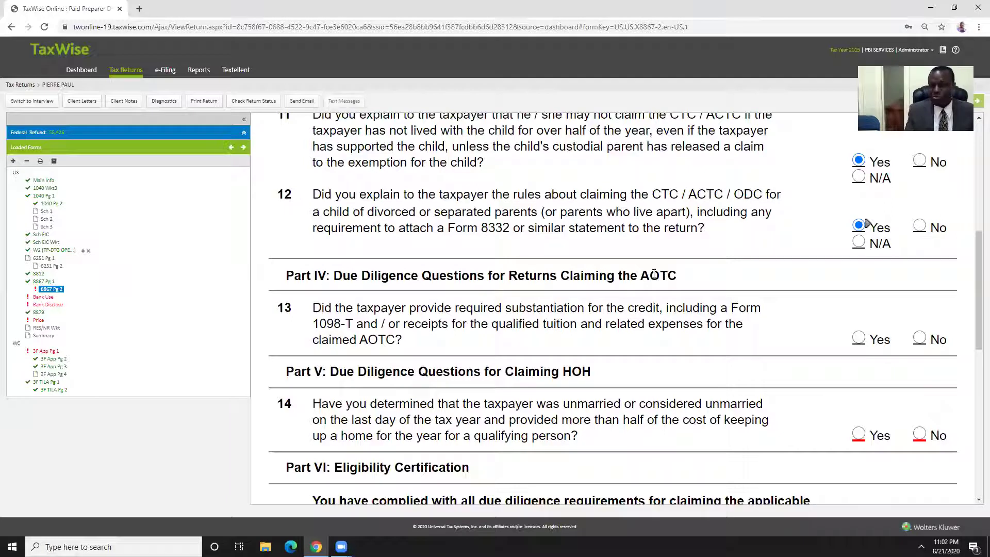
scroll(487, 337, "down", 2)
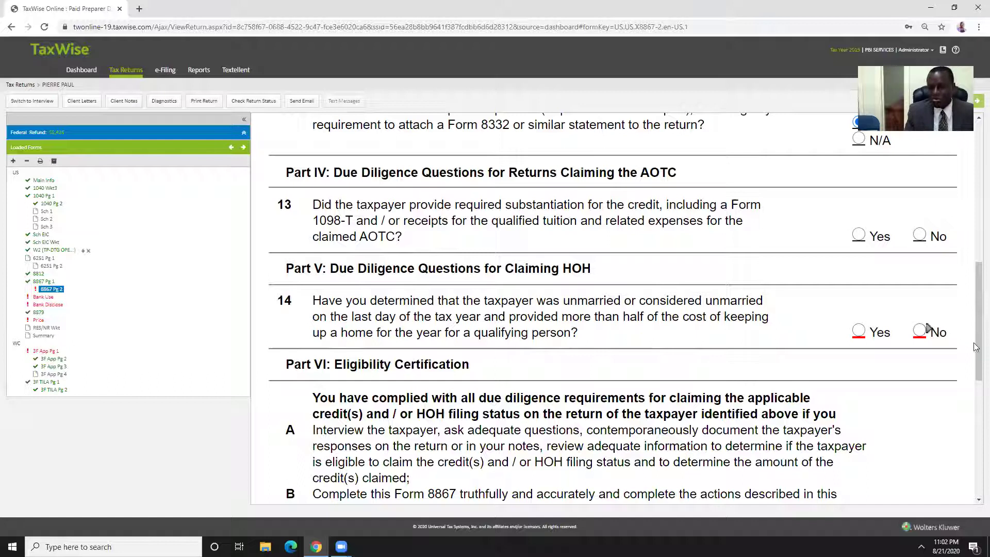
scroll(928, 330, "down", 1)
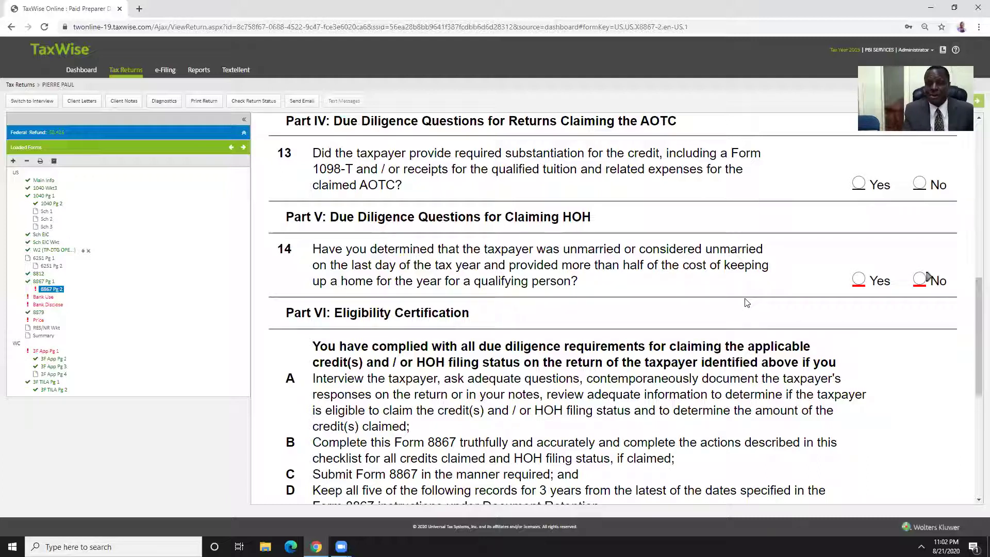
left_click(859, 281)
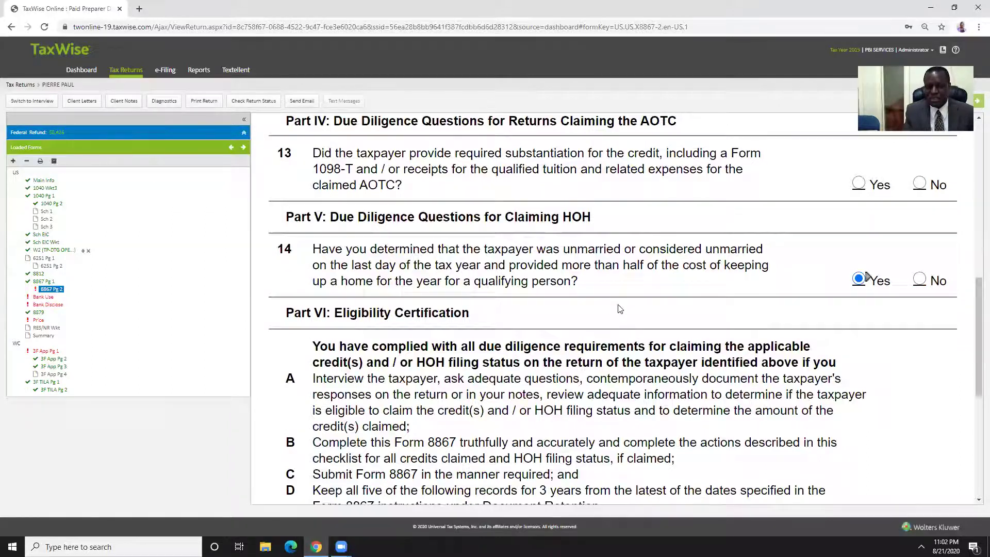
scroll(619, 309, "down", 5)
scroll(615, 304, "down", 2)
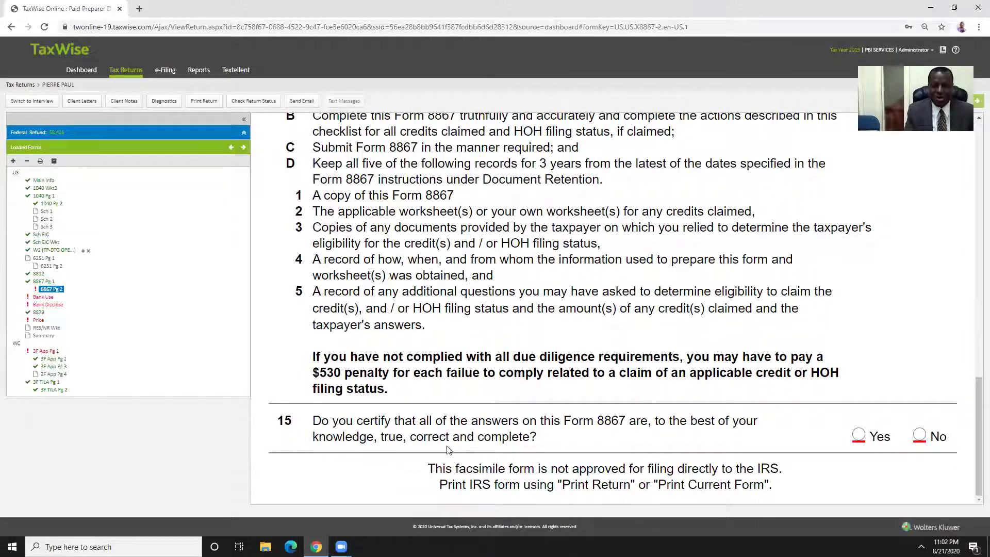
left_click(860, 435)
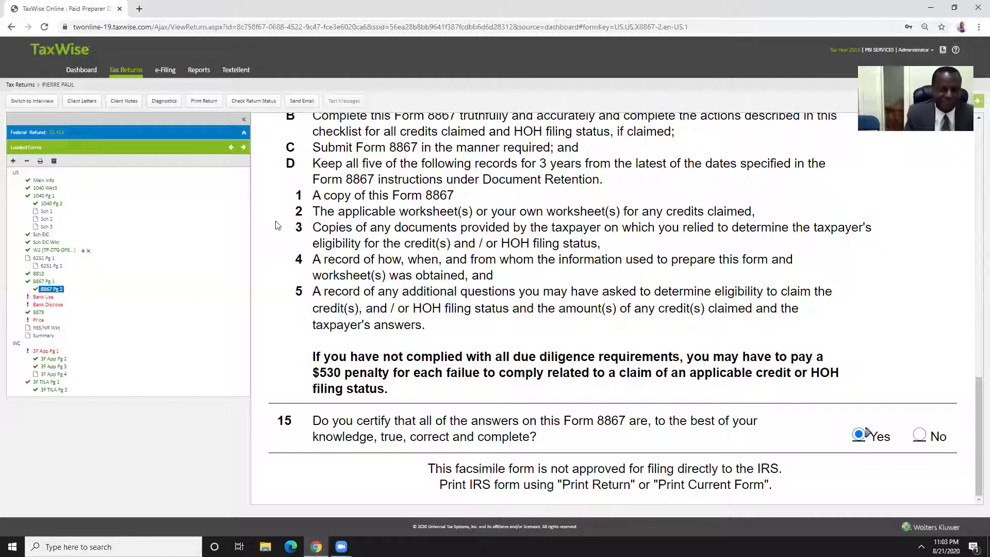
left_click(44, 297)
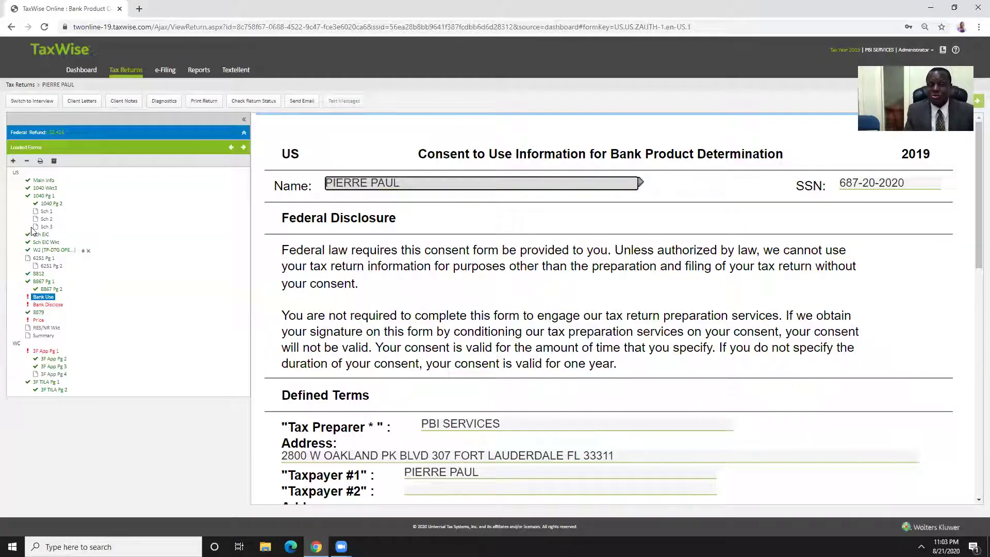
Enter the taxpayer's PIN and consent date 08/21/2020 under Consent Granted, then open Bank Disclose
scroll(472, 244, "down", 4)
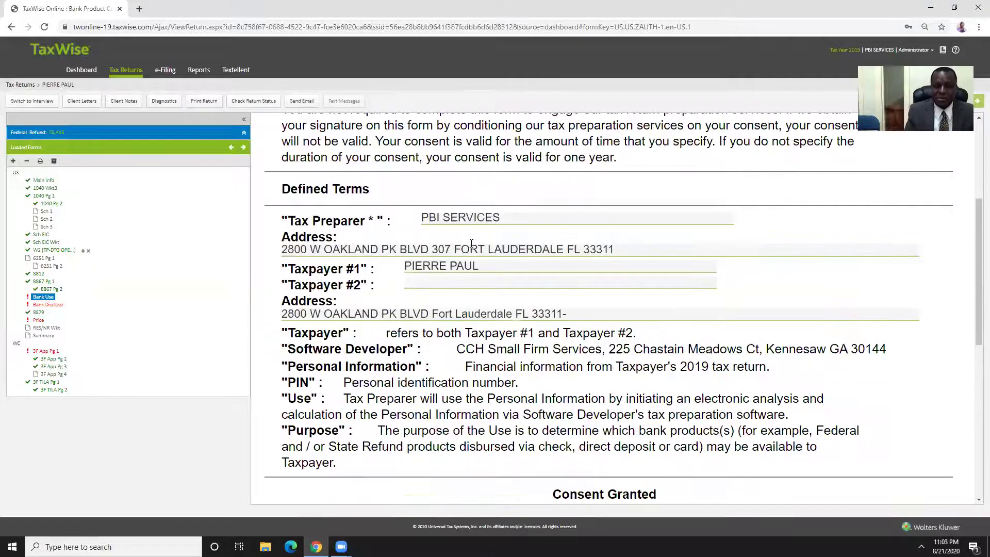
scroll(472, 243, "down", 5)
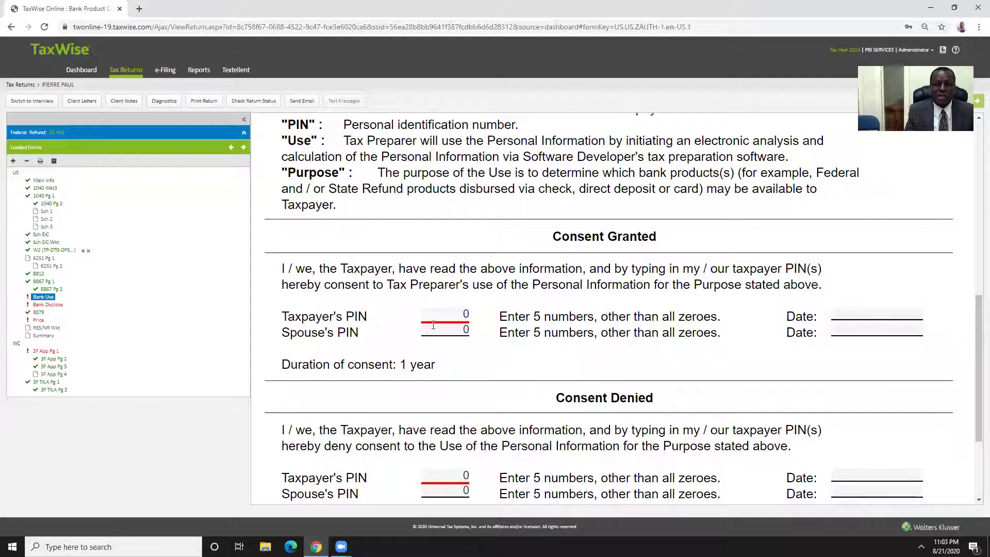
left_click(434, 316)
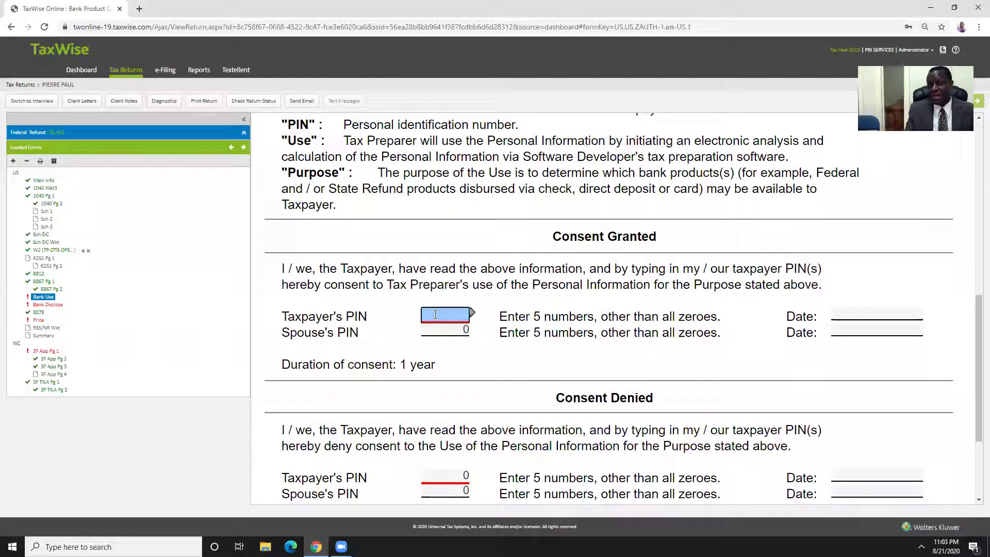
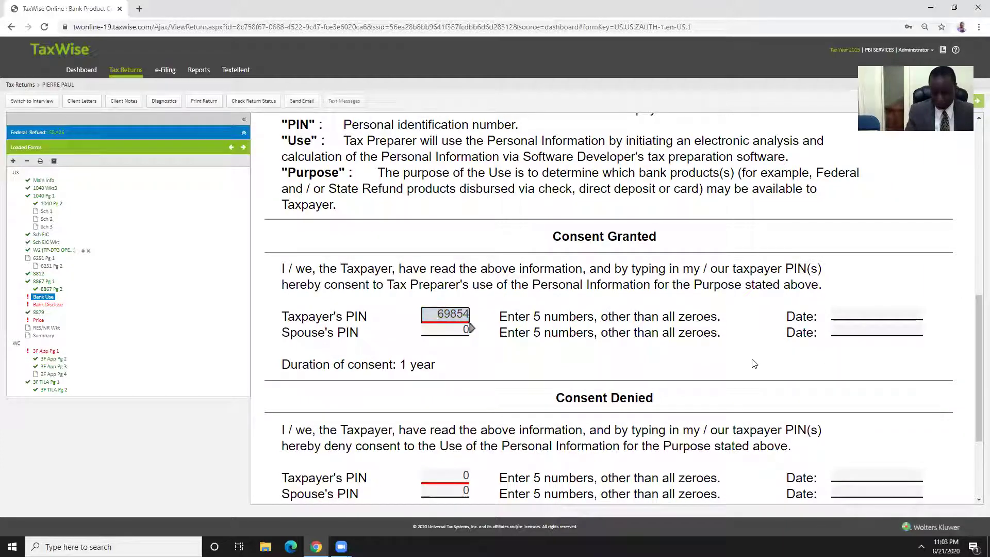
key("Tab")
left_click(833, 317)
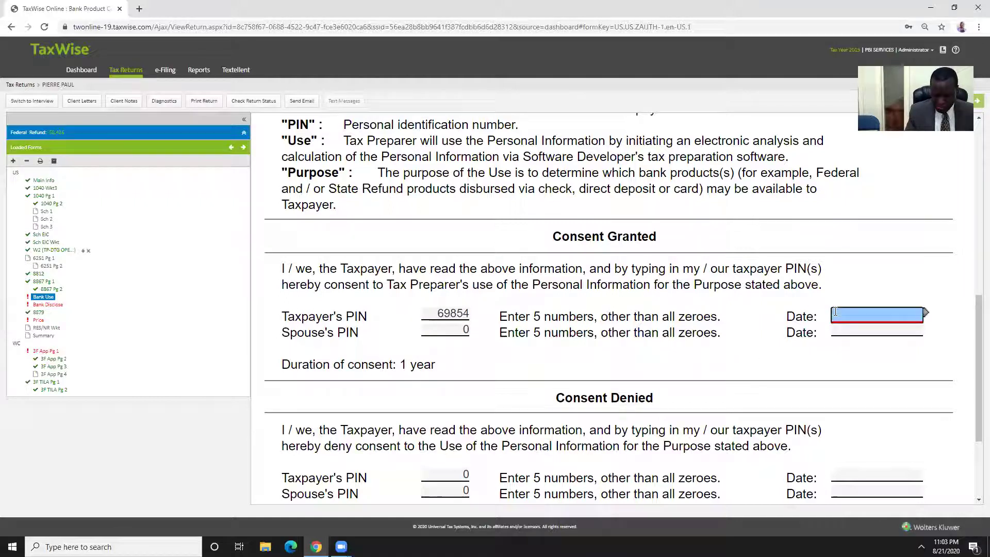
type("21/")
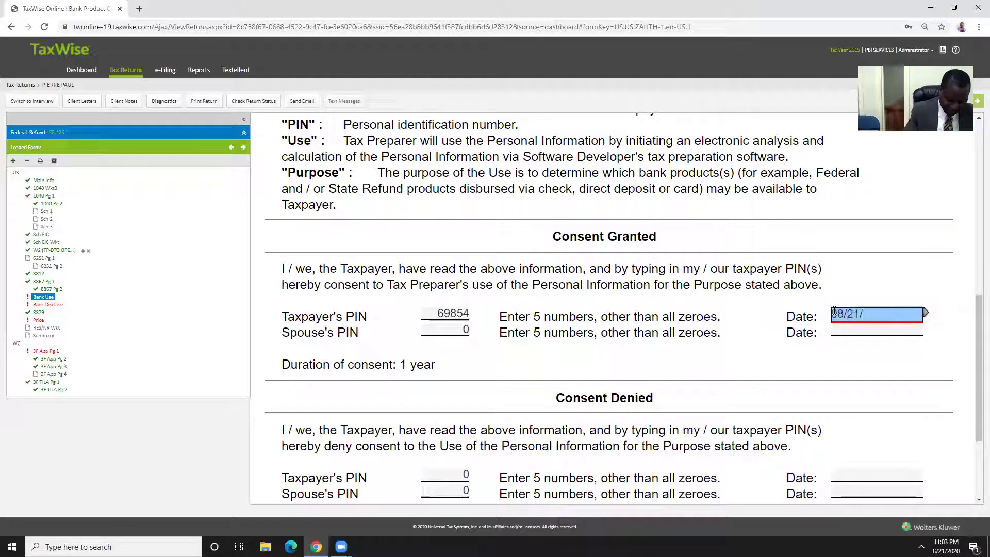
type("2020")
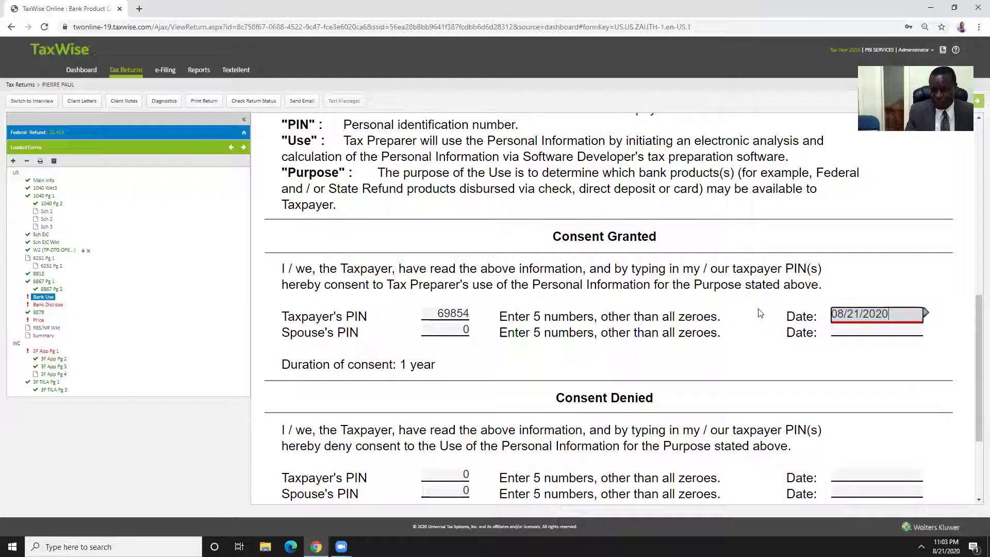
left_click(761, 311)
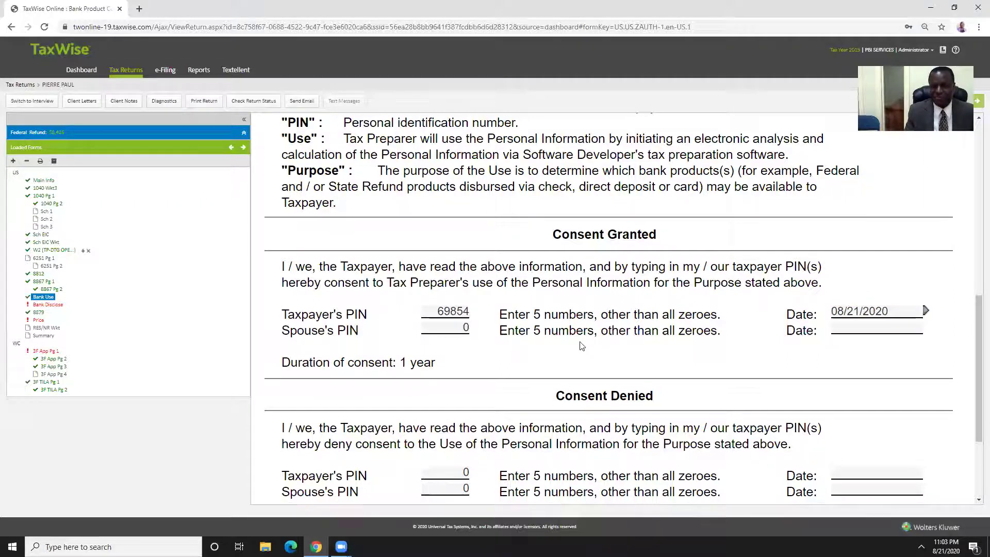
scroll(624, 327, "down", 3)
left_click(428, 341)
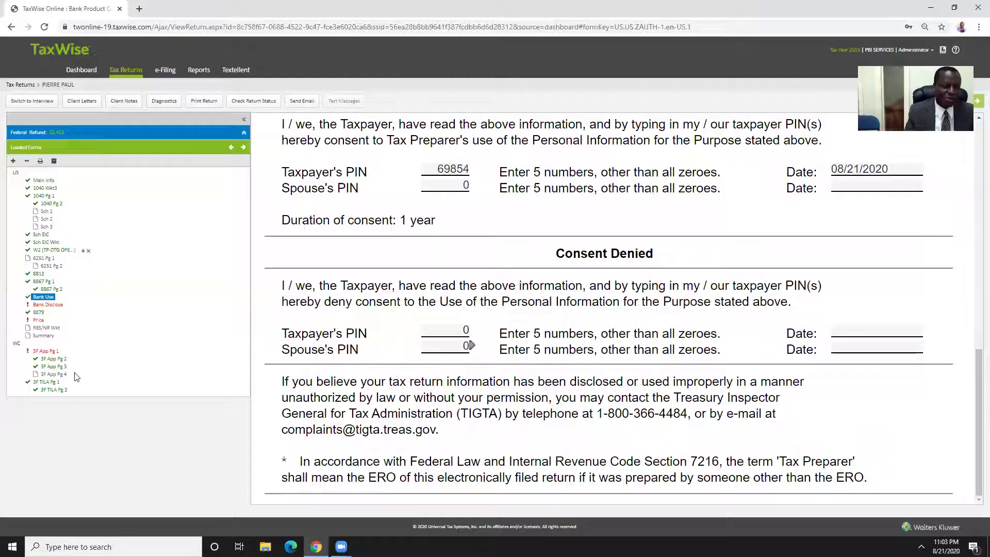
left_click(47, 305)
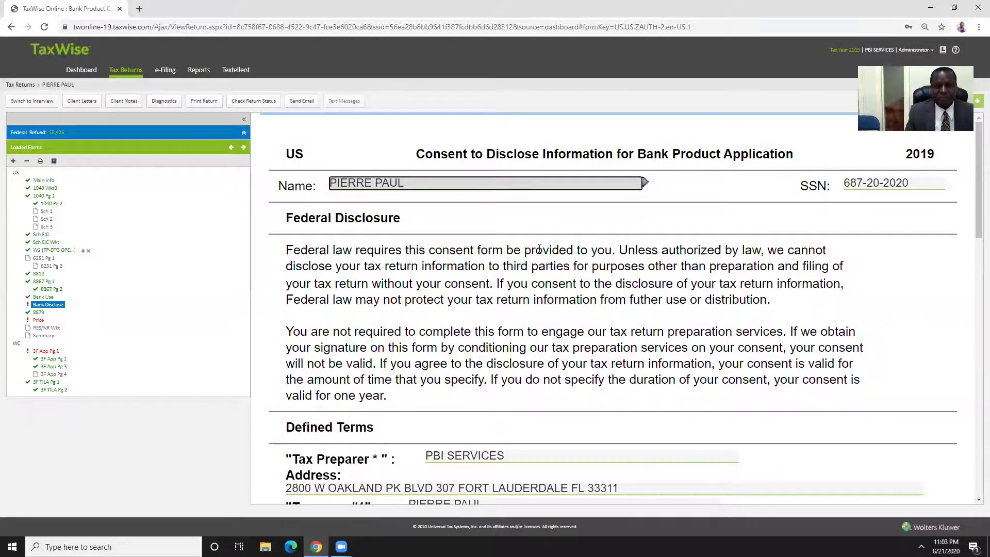
Sign the disclosure consent with the taxpayer's PIN and 08/21/2020, ticking the consents, then open 3F App Pg 1
scroll(540, 250, "down", 10)
key("Tab")
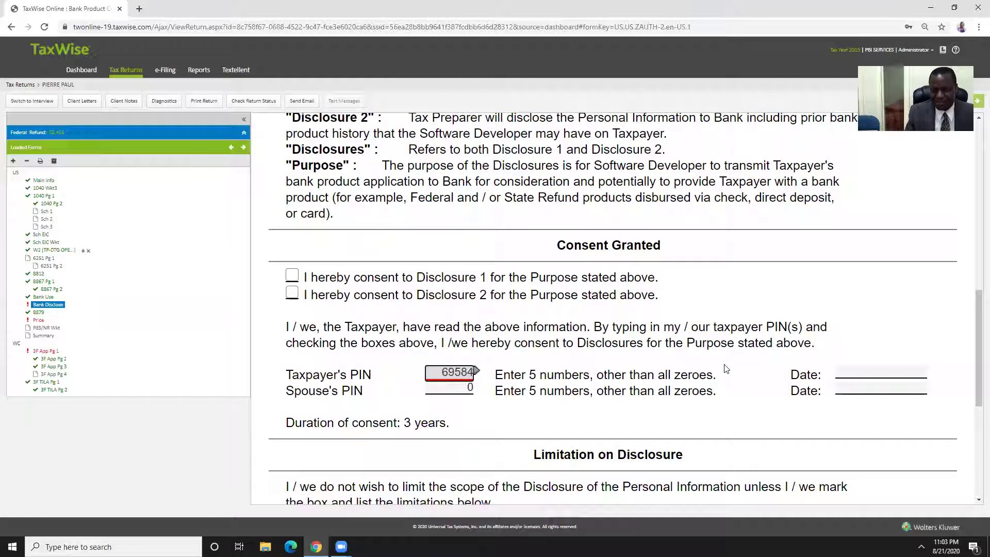
left_click(851, 373)
type("08/")
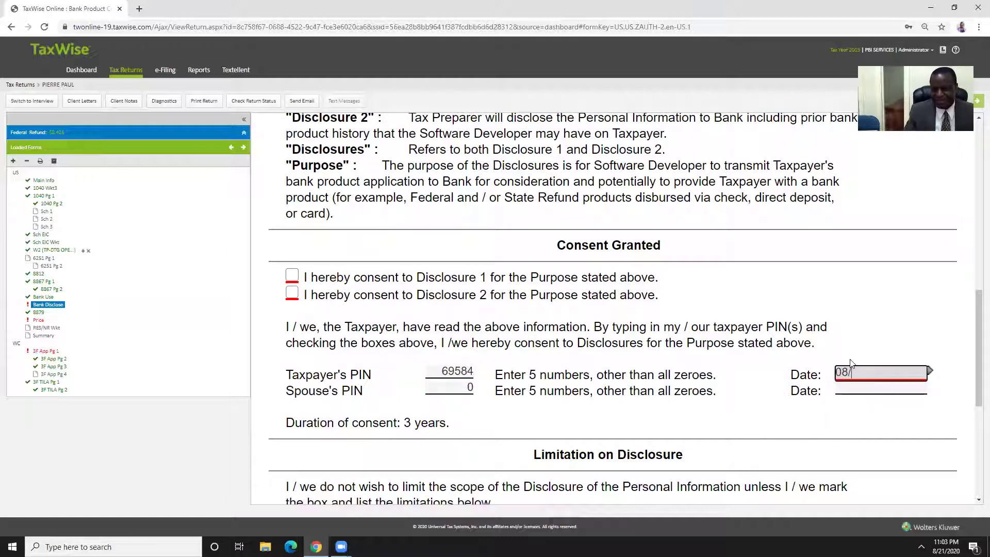
type("21/2020")
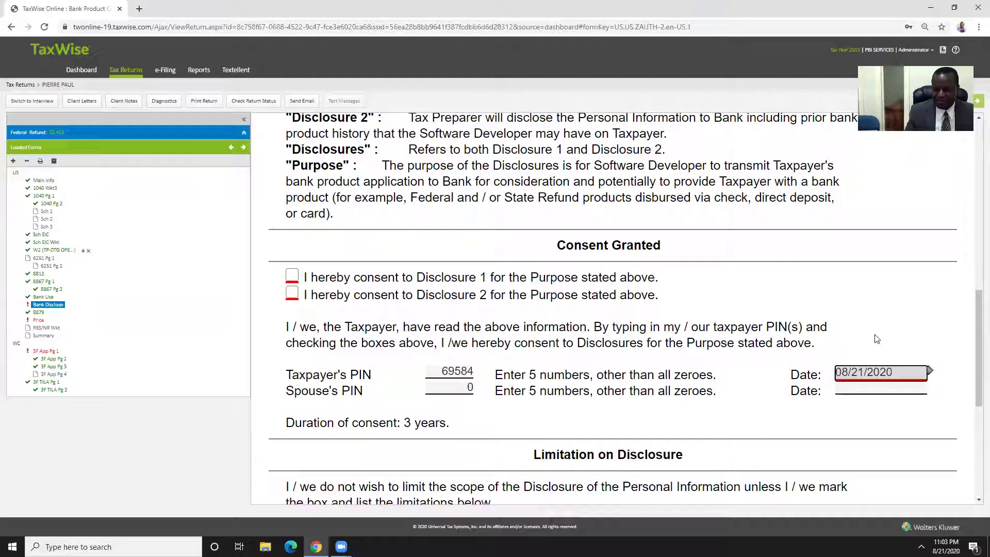
left_click(872, 339)
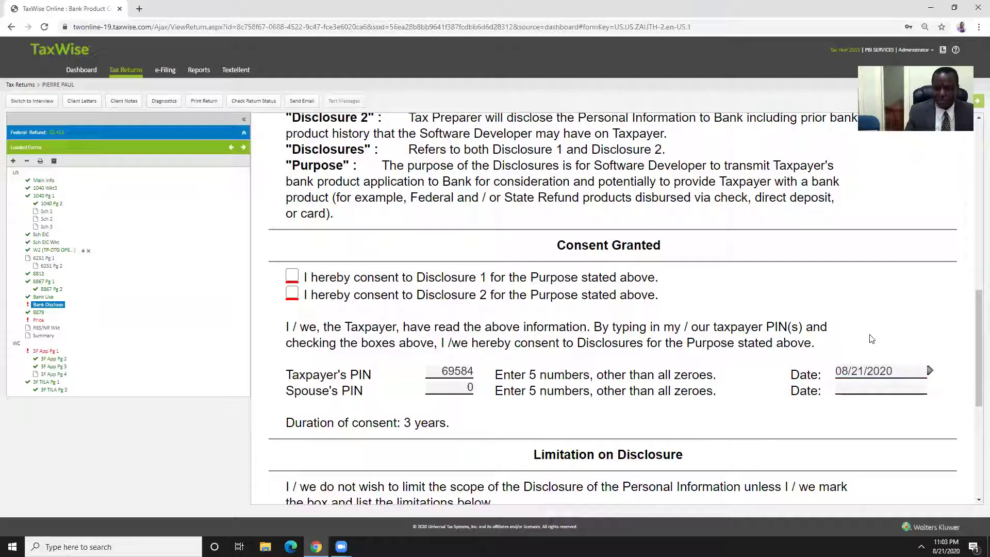
left_click(292, 276)
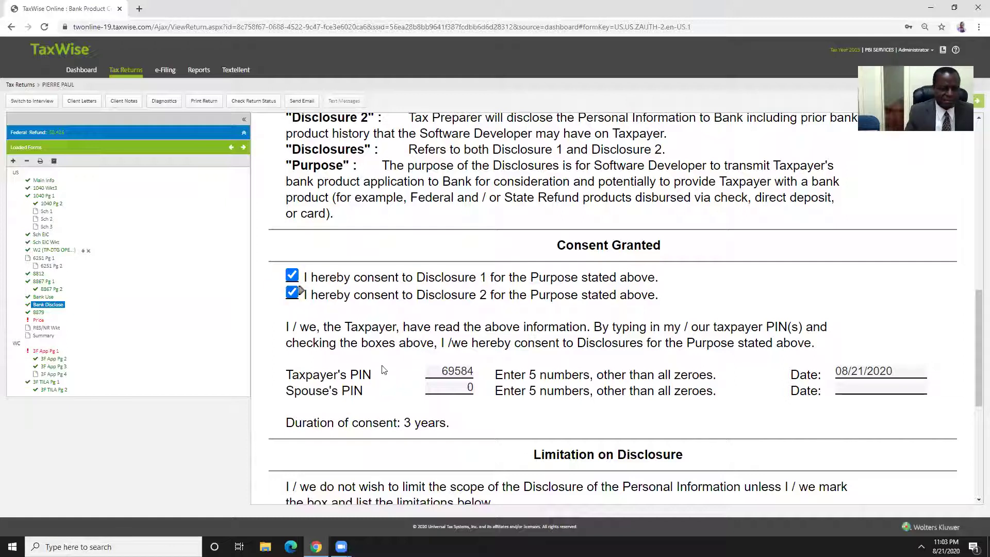
left_click(45, 351)
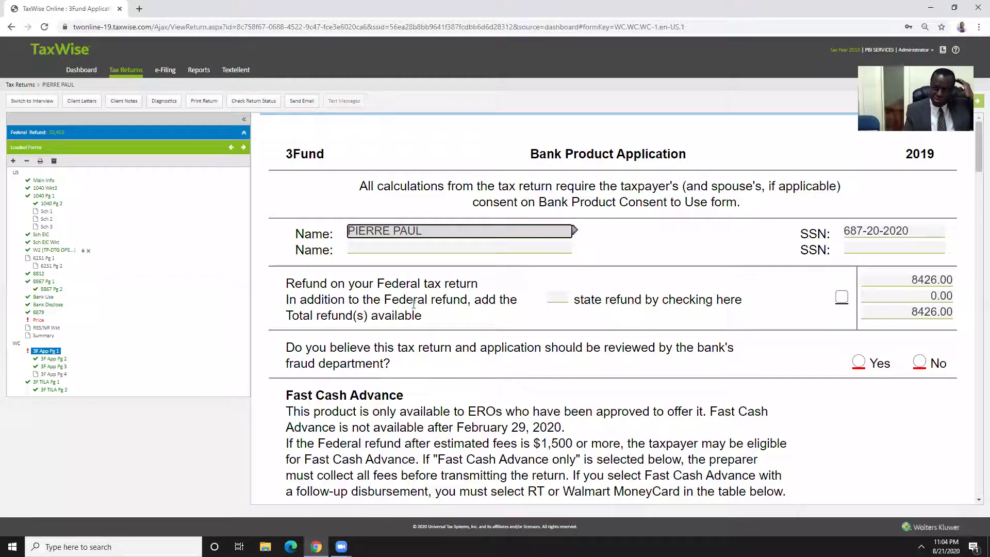
Answer No to having the bank's fraud department review the return
scroll(583, 263, "down", 2)
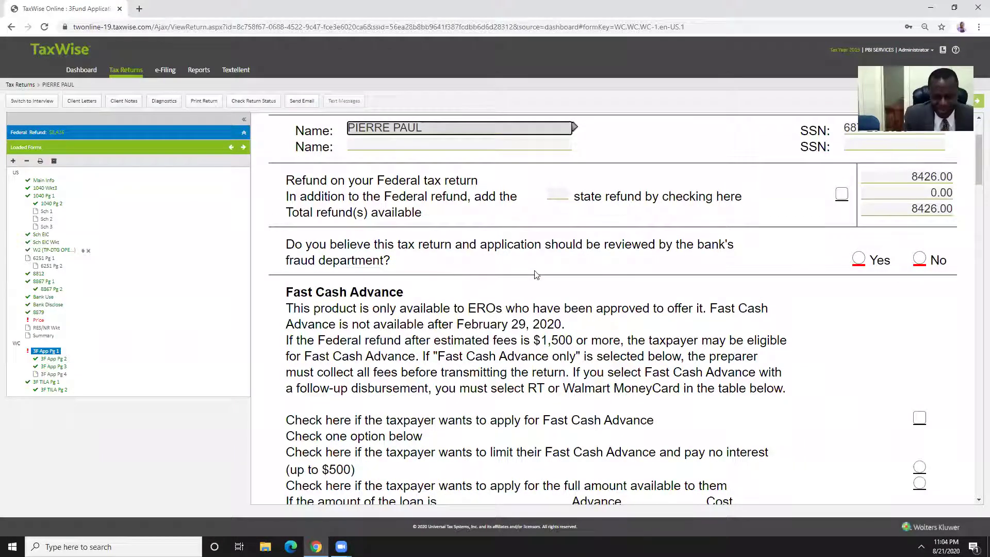
scroll(600, 243, "up", 2)
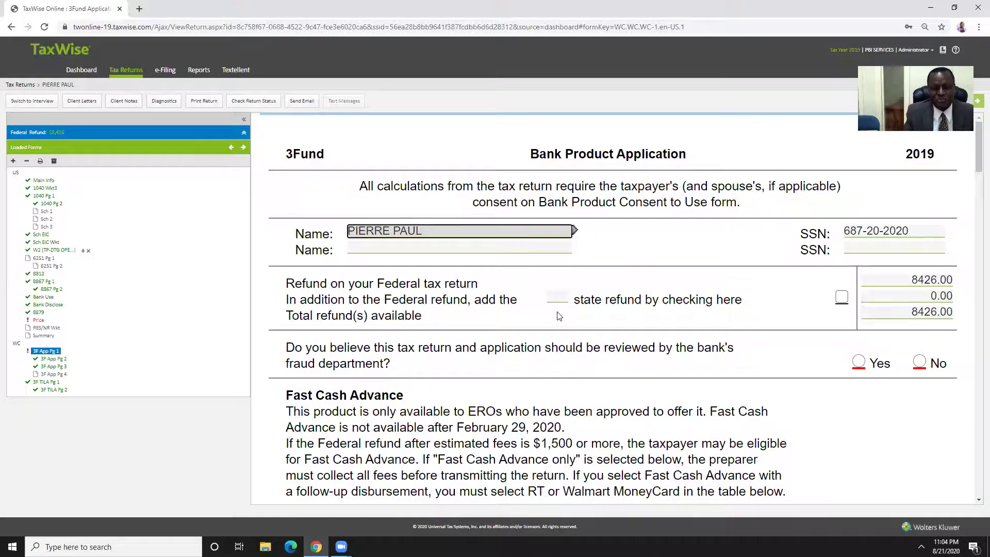
scroll(542, 314, "down", 3)
scroll(540, 306, "down", 3)
scroll(557, 299, "up", 6)
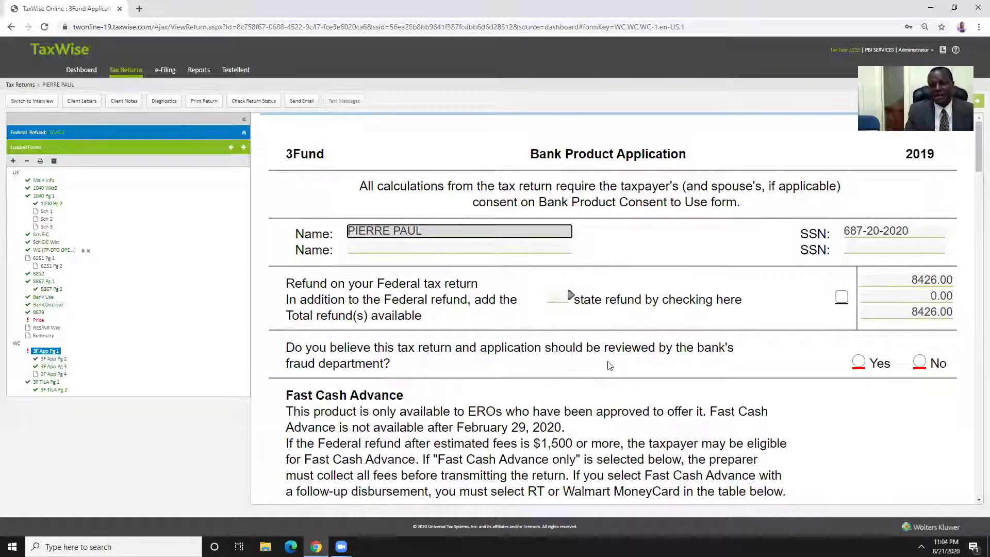
scroll(602, 361, "down", 1)
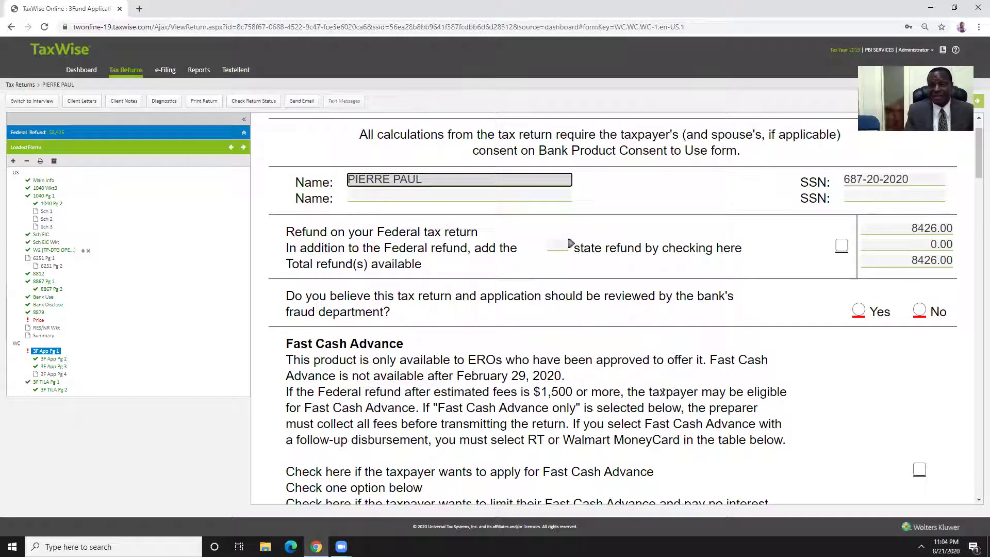
left_click(920, 310)
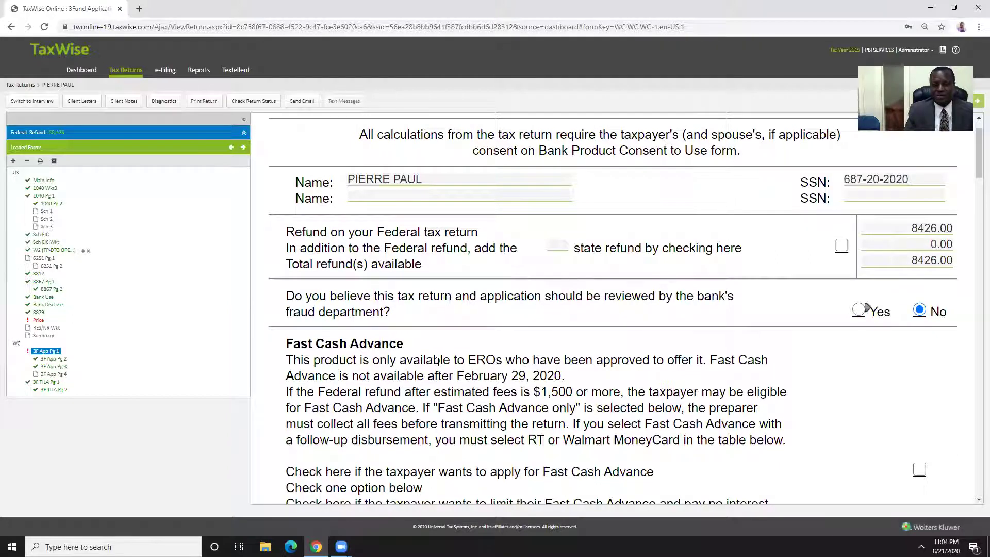
scroll(457, 357, "down", 4)
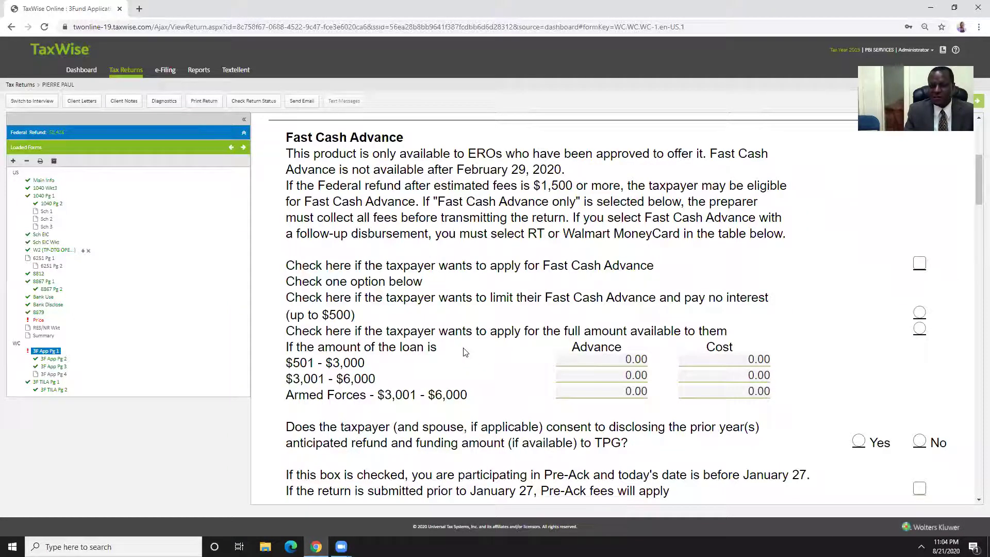
scroll(463, 352, "down", 10)
scroll(467, 345, "up", 6)
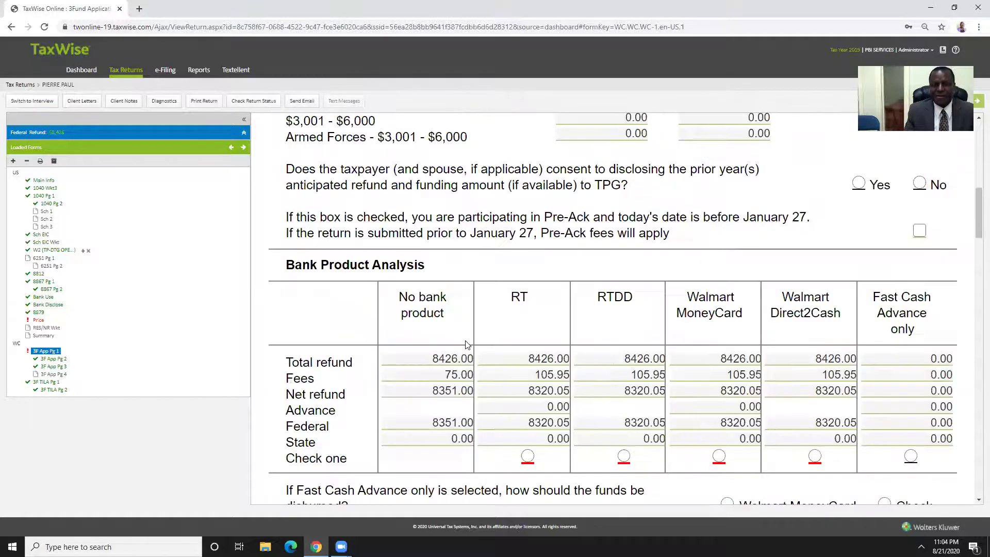
Select RT as the bank product, yielding total fees 105.95 and net refund 8320.05
scroll(467, 345, "down", 2)
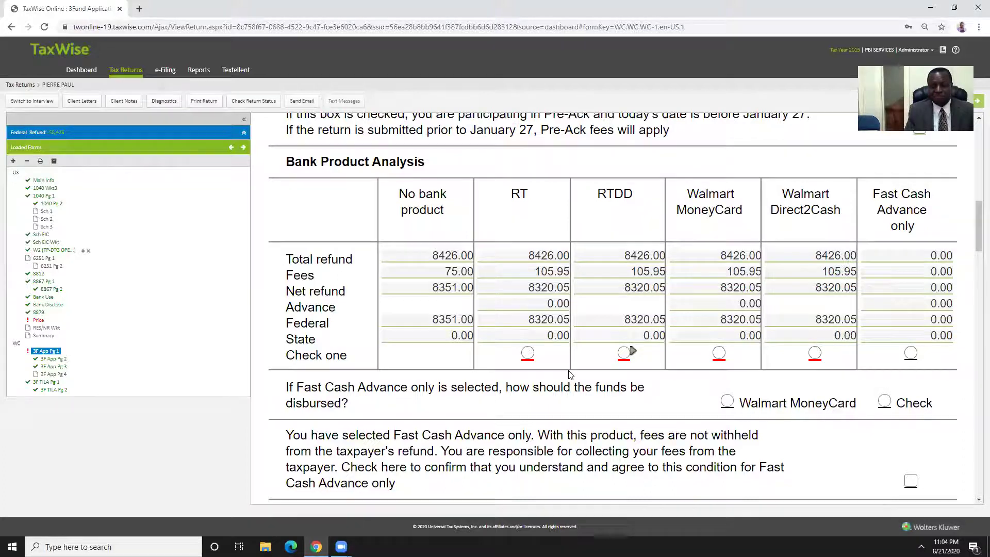
scroll(570, 375, "down", 3)
scroll(576, 359, "up", 3)
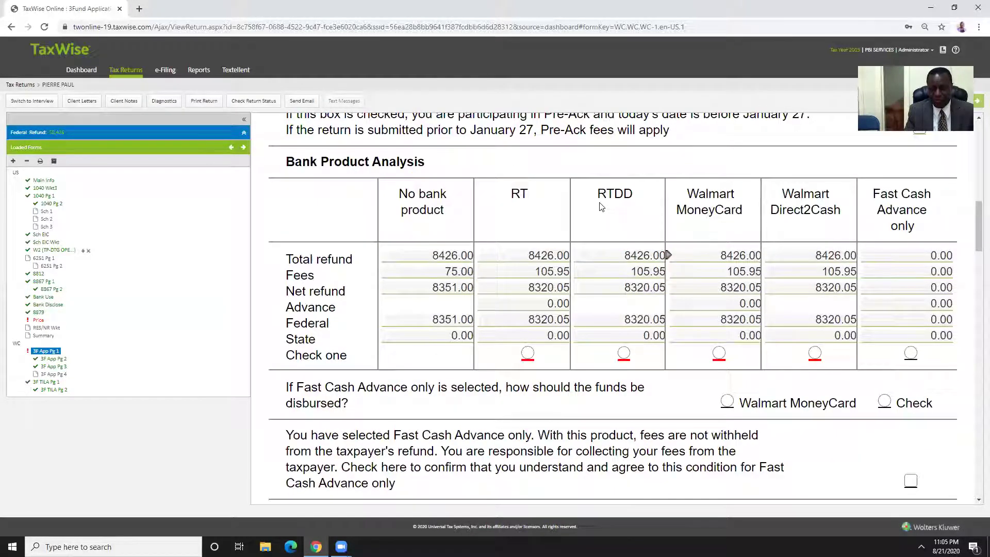
scroll(616, 238, "down", 3)
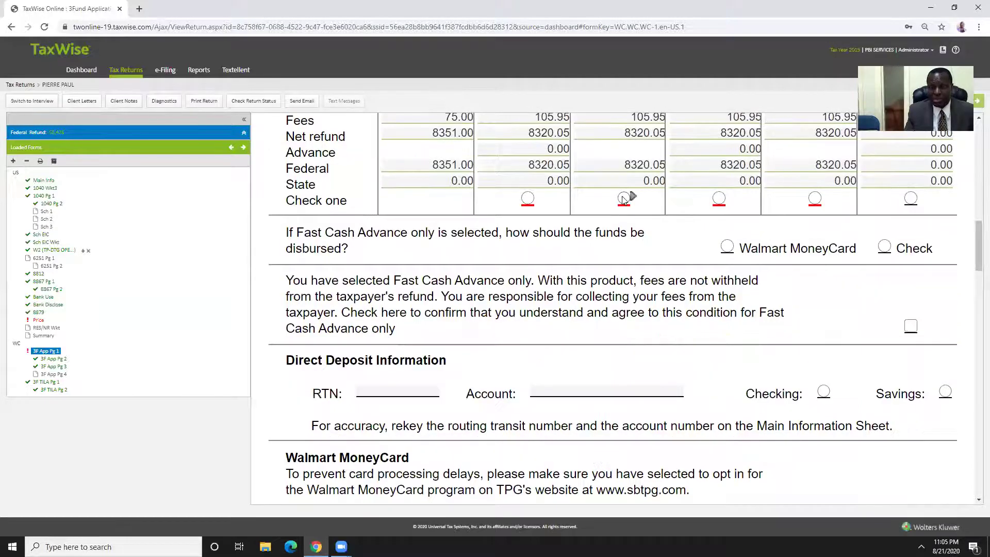
left_click(384, 393)
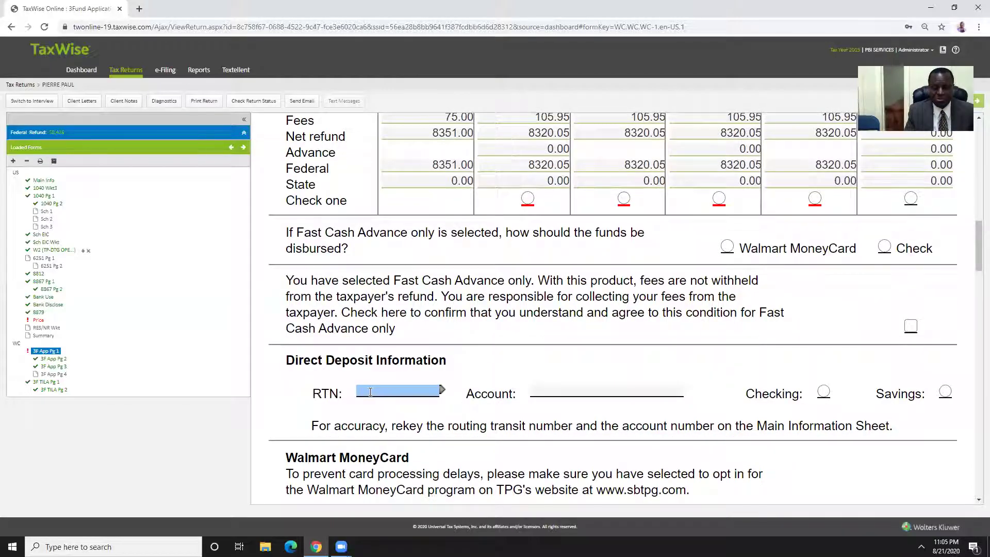
left_click(545, 392)
scroll(561, 388, "up", 4)
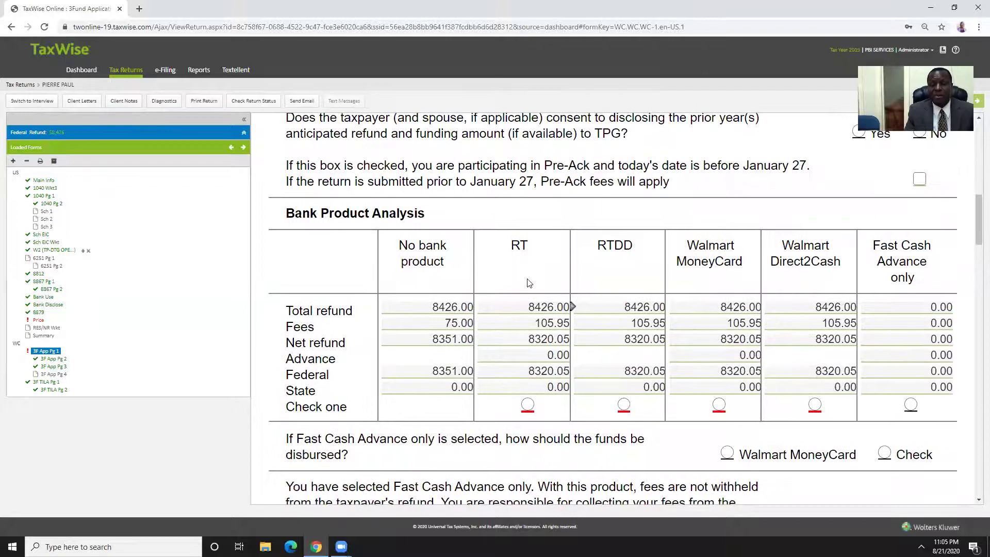
left_click(528, 405)
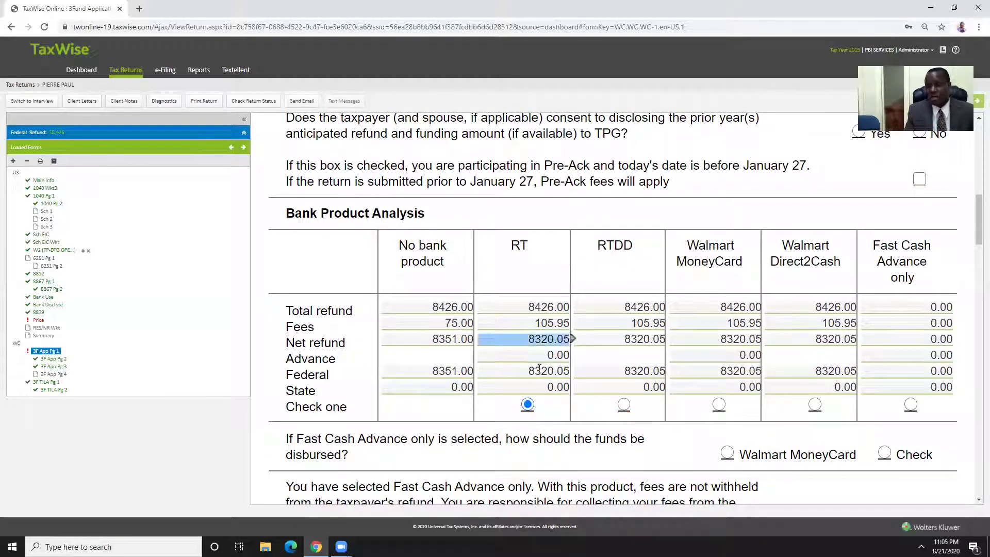
scroll(567, 361, "down", 15)
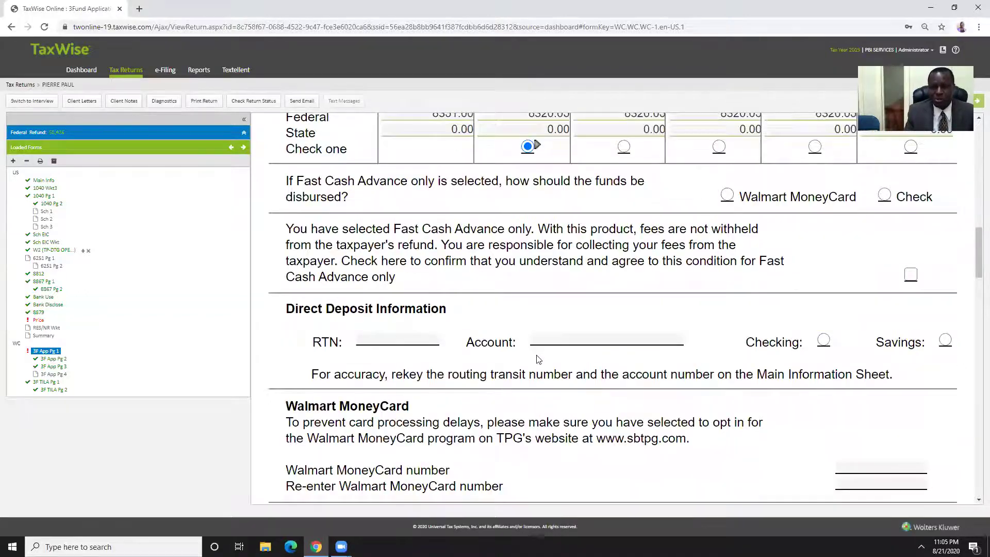
scroll(542, 360, "down", 10)
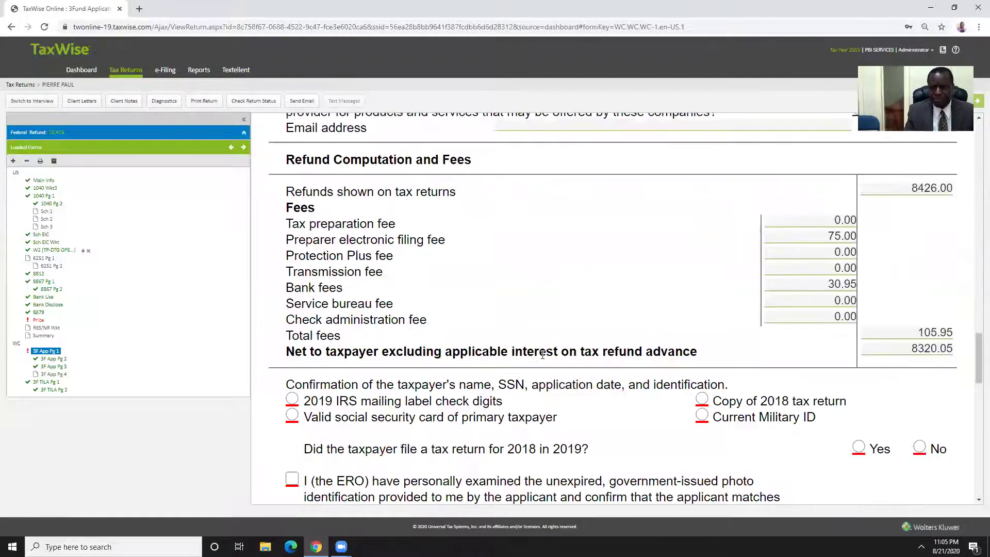
Choose Copy of 2018 tax return as ID proof, answer Yes to 2018 filing, and tick the ERO photo-ID check
scroll(544, 352, "down", 2)
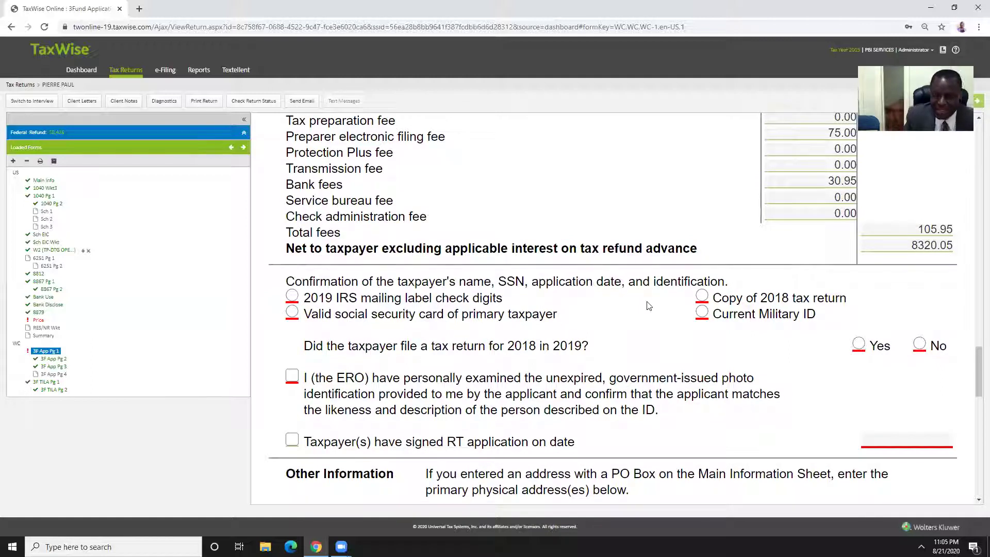
left_click(703, 298)
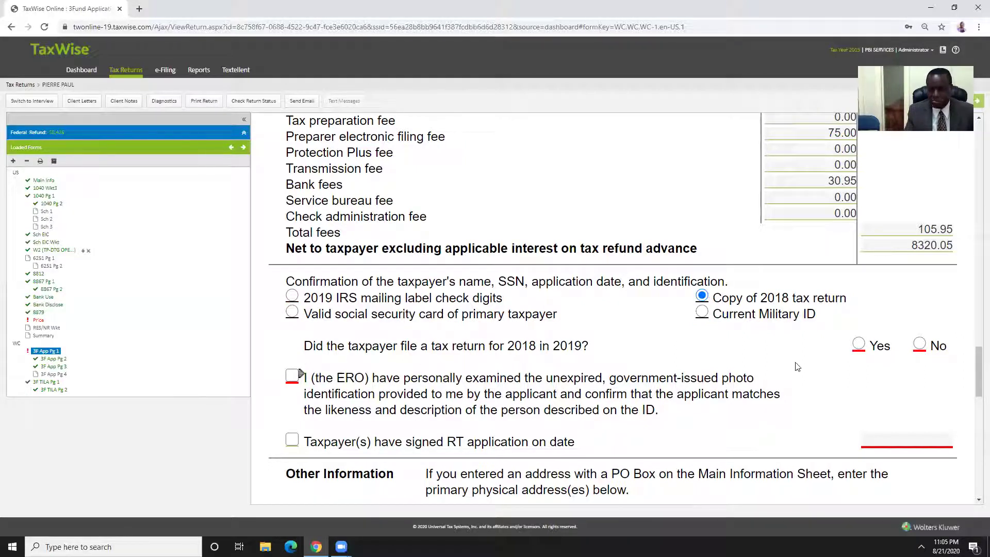
left_click(859, 345)
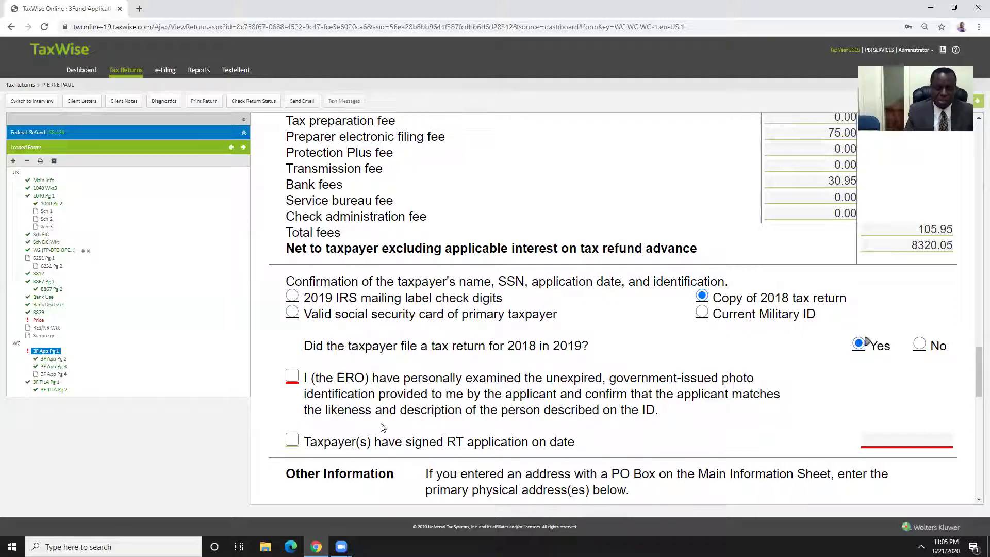
left_click(292, 376)
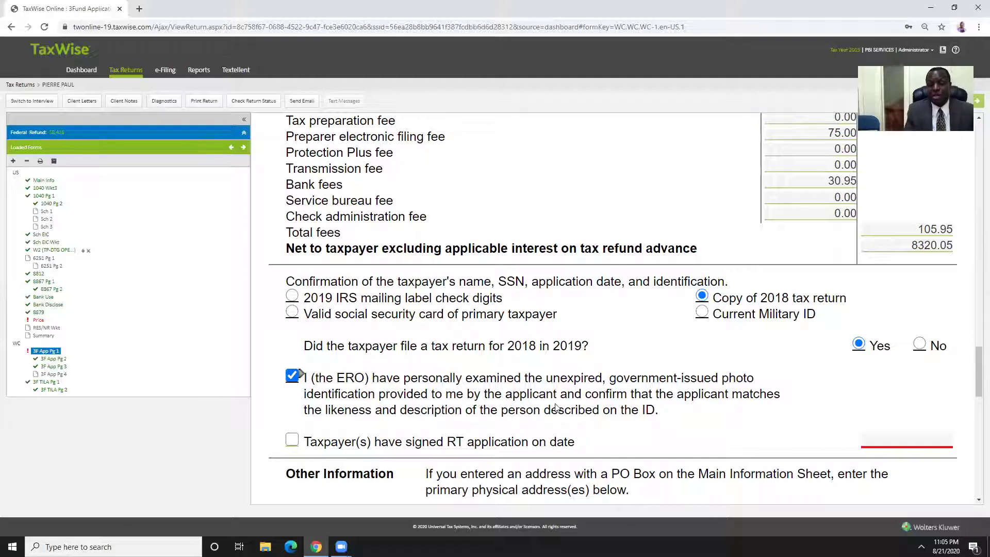
Enter 08/21/2020 as the signed RT application date
scroll(623, 389, "down", 2)
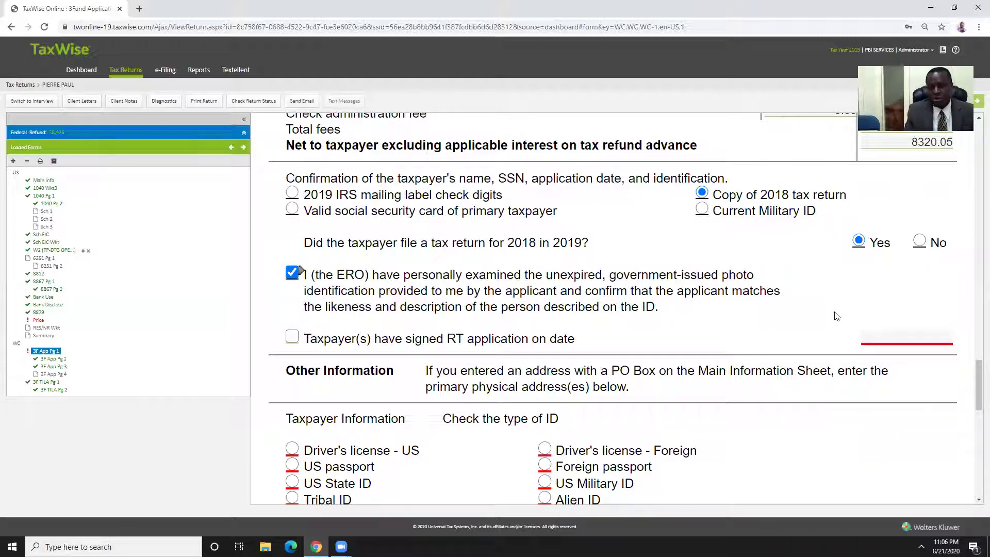
left_click(888, 332)
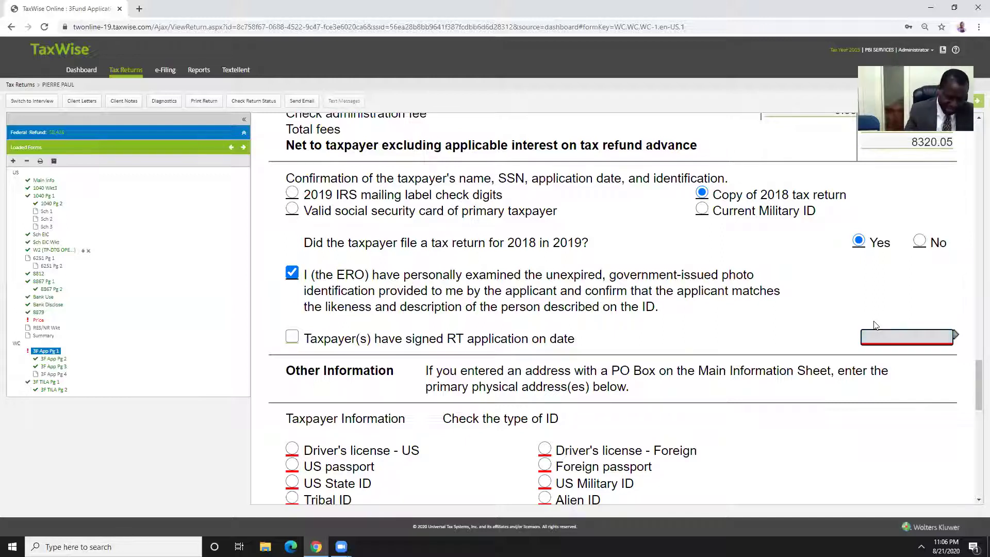
type("08/21/2020")
left_click(766, 324)
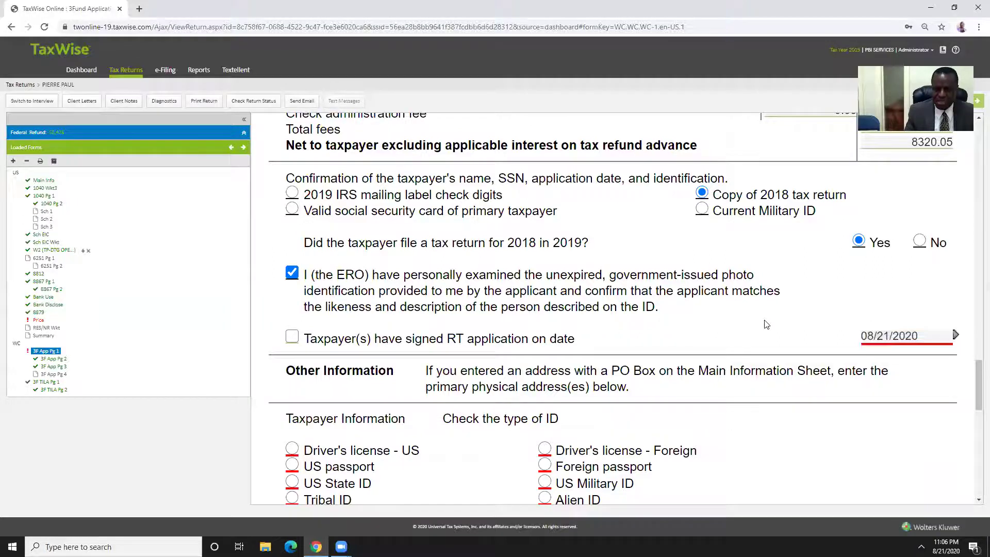
Set the taxpayer's ID type to US driver's license and enter the license number
scroll(418, 392, "down", 2)
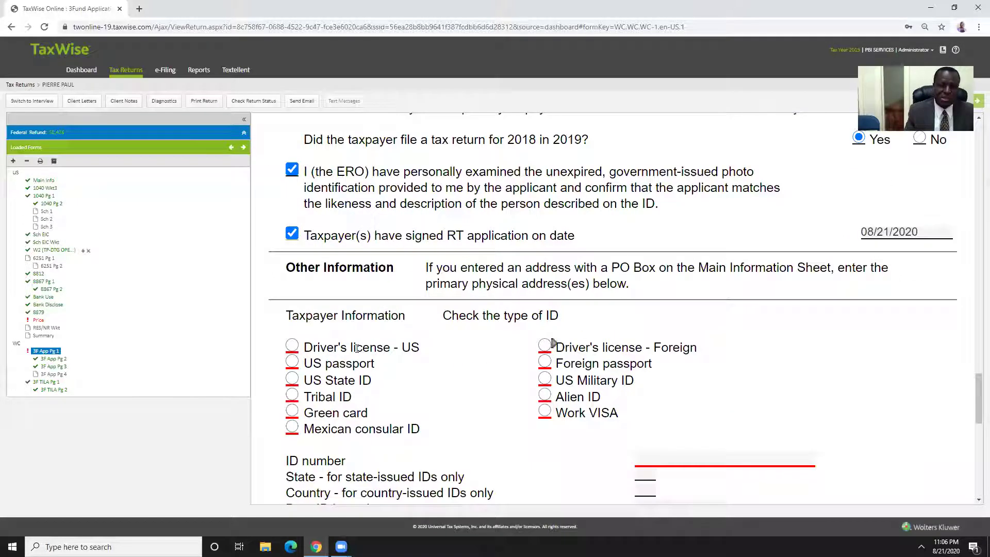
left_click(291, 346)
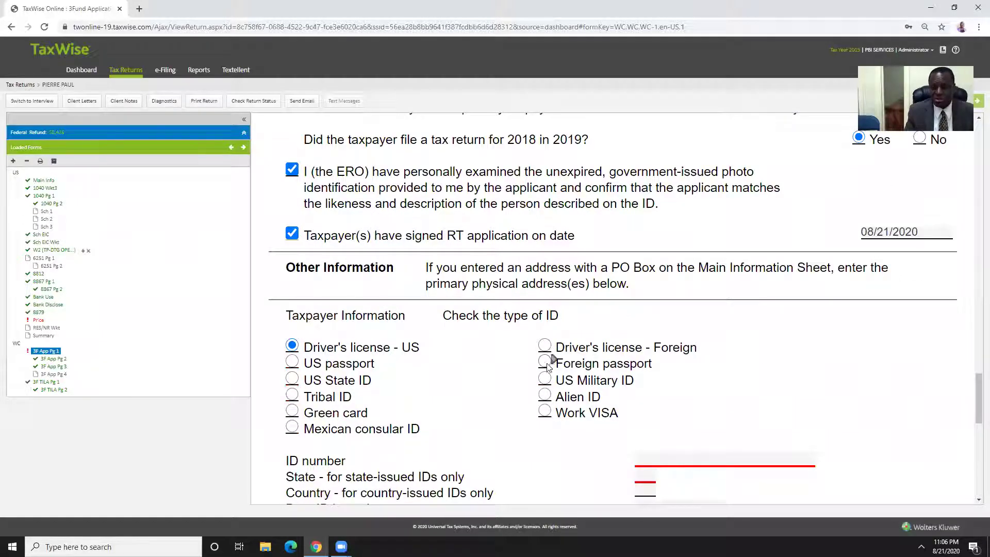
scroll(548, 366, "down", 4)
left_click(673, 252)
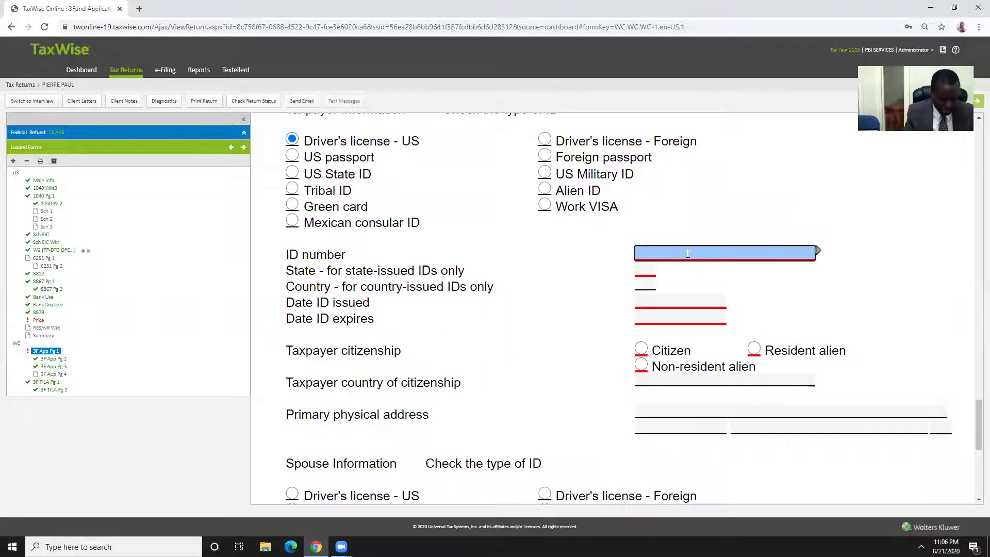
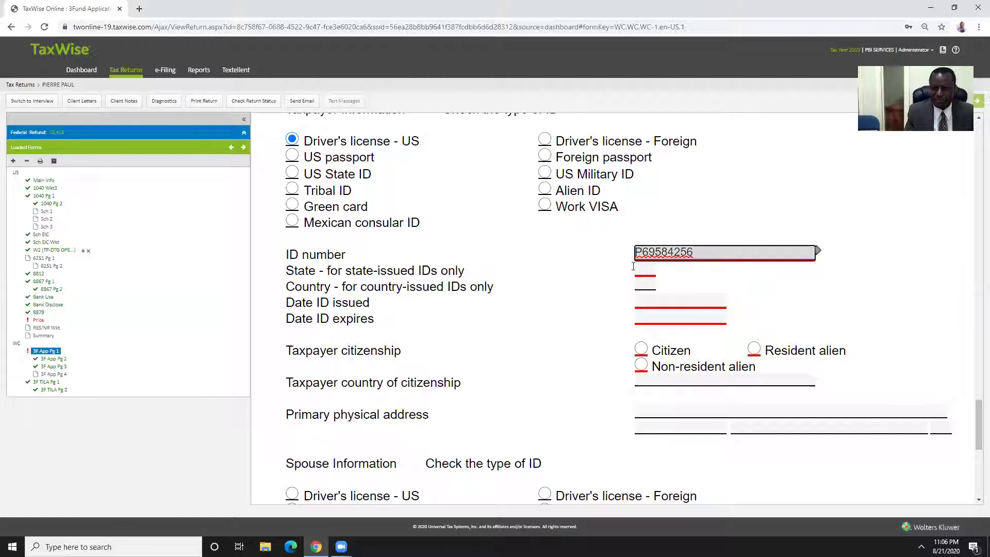
key("Tab")
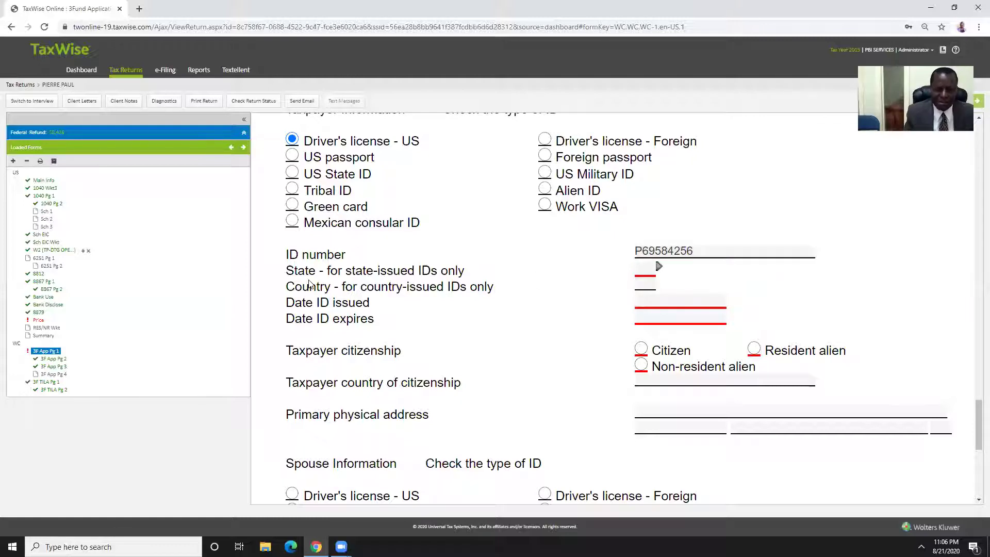
Record the license's issuing state FL, issue date 03/15/2017 and expiry 03/15/2025
left_click(641, 271)
type("FL")
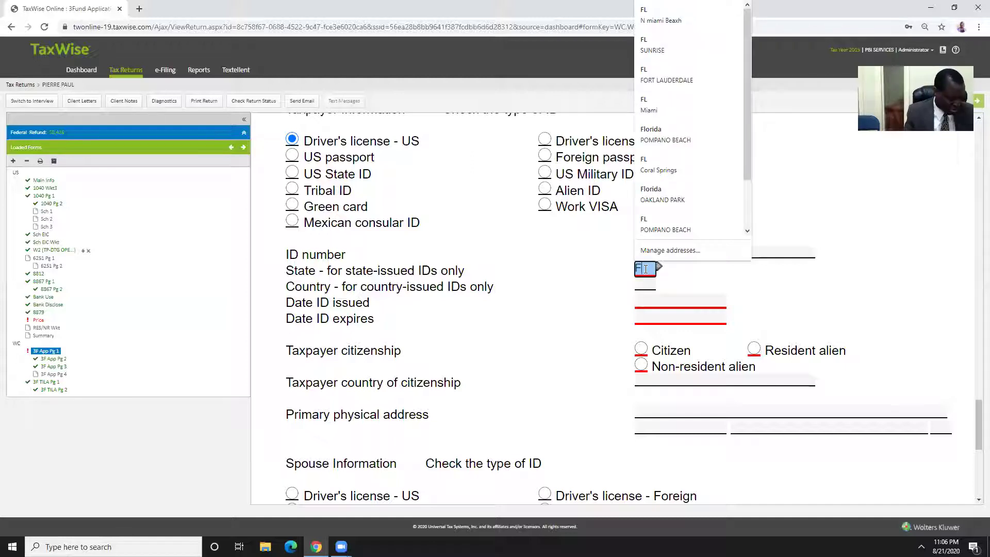
key("Tab")
key("Tab")
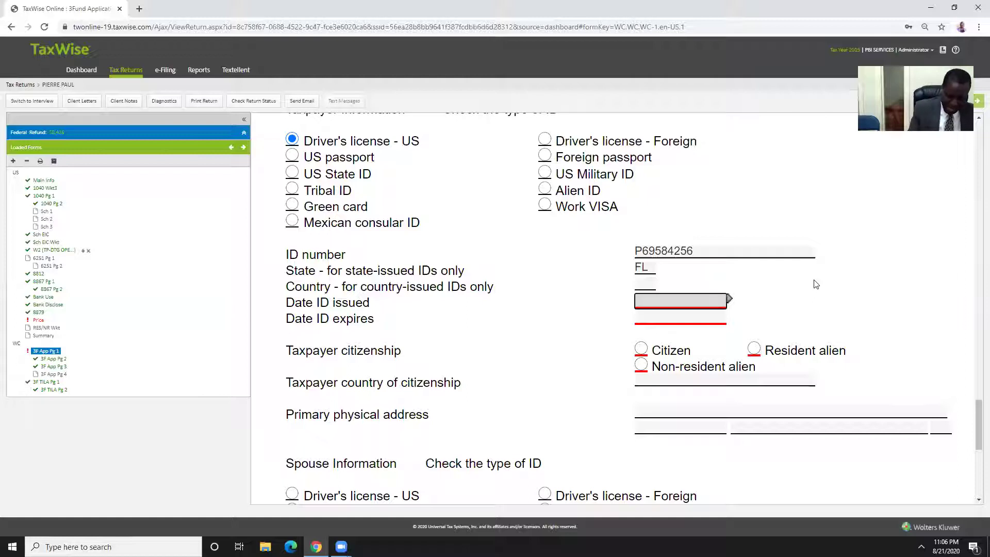
type("03/15/2017")
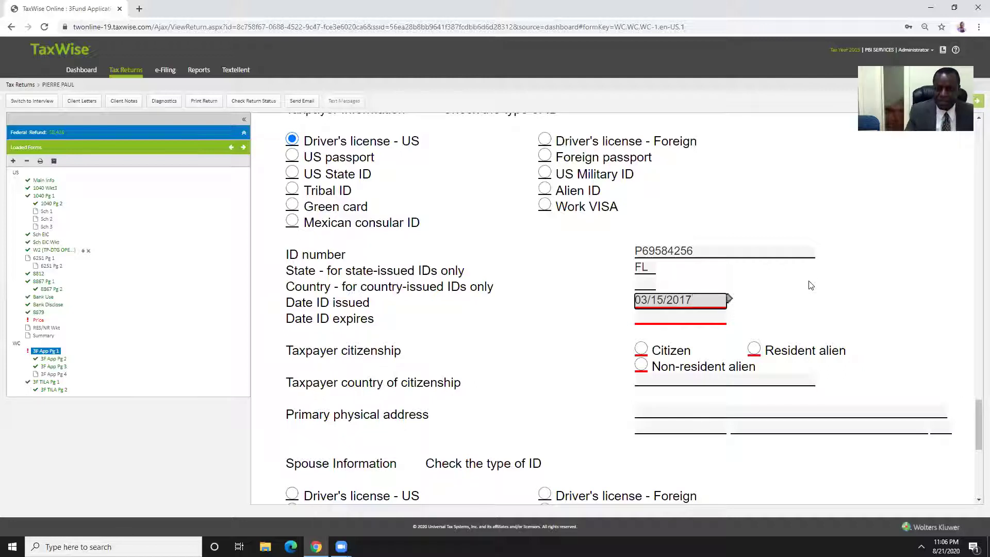
key("Tab")
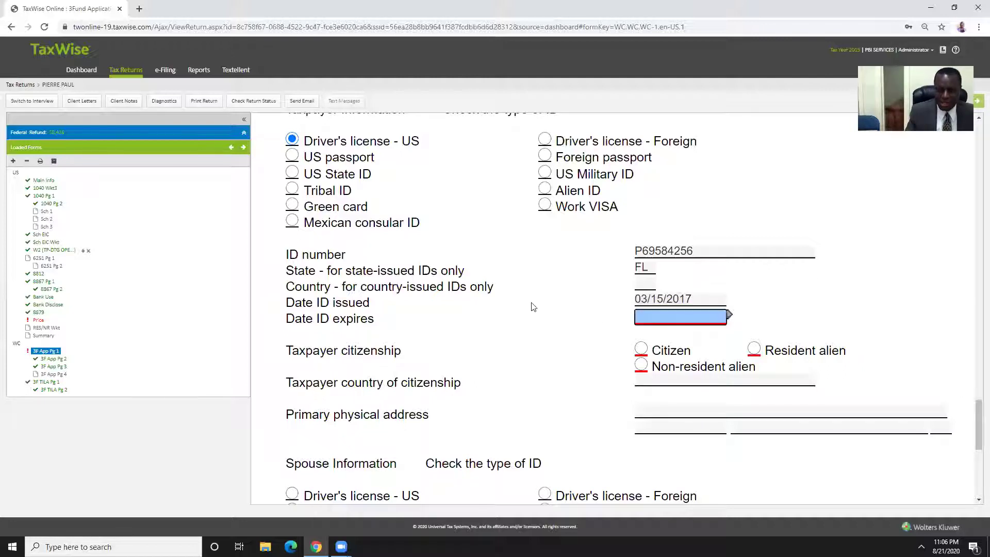
type("03/15/2025")
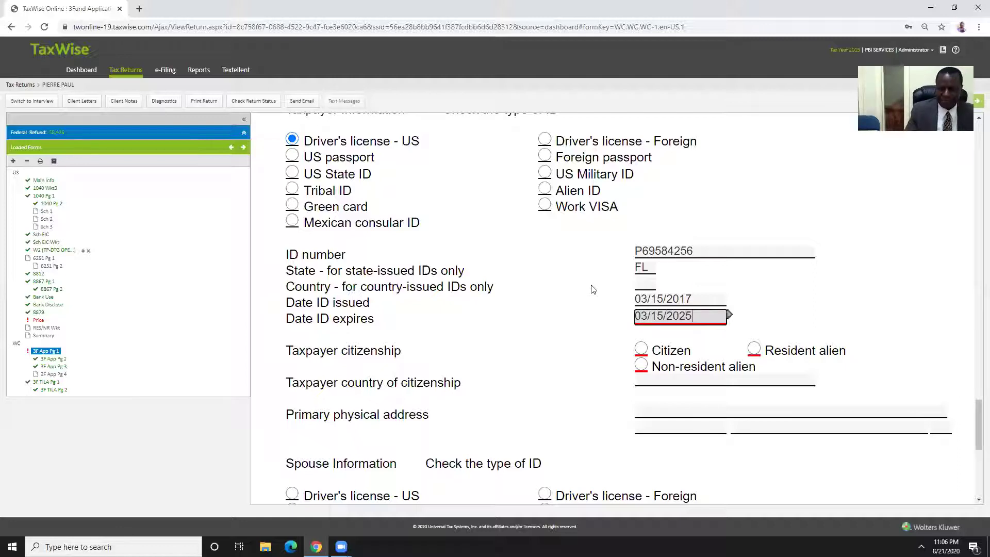
key("Tab")
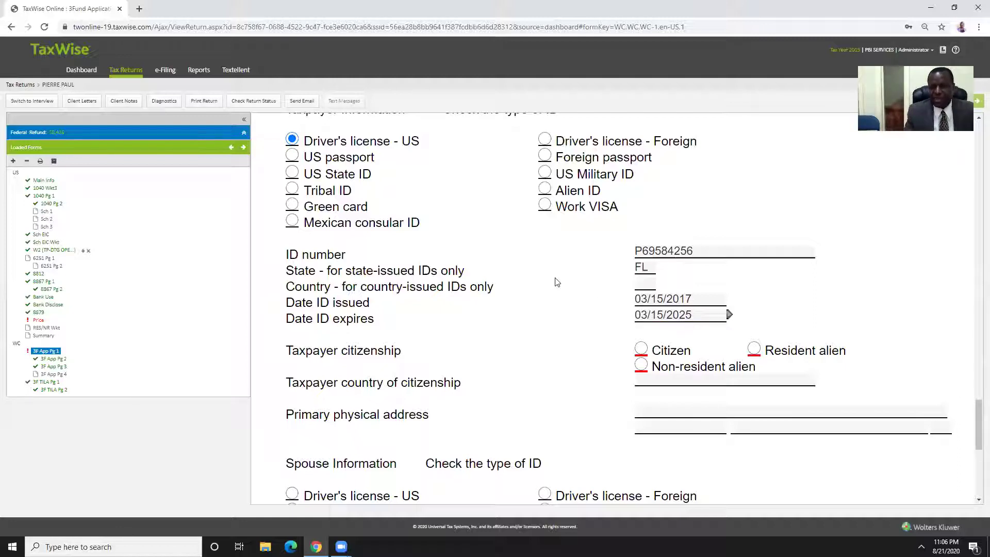
key("Tab")
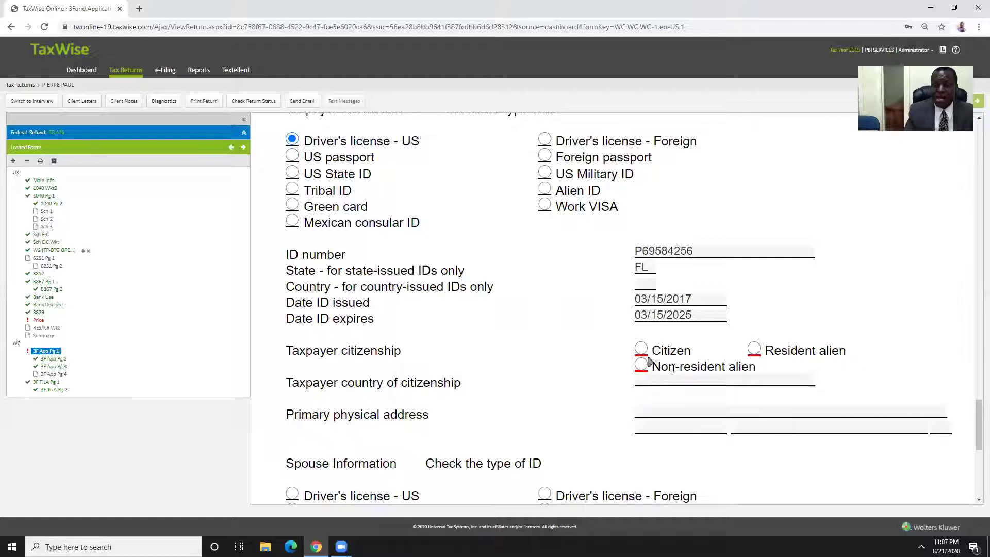
Set the taxpayer's citizenship to Citizen on the 3Fund application, leaving the spouse fields blank
left_click(640, 350)
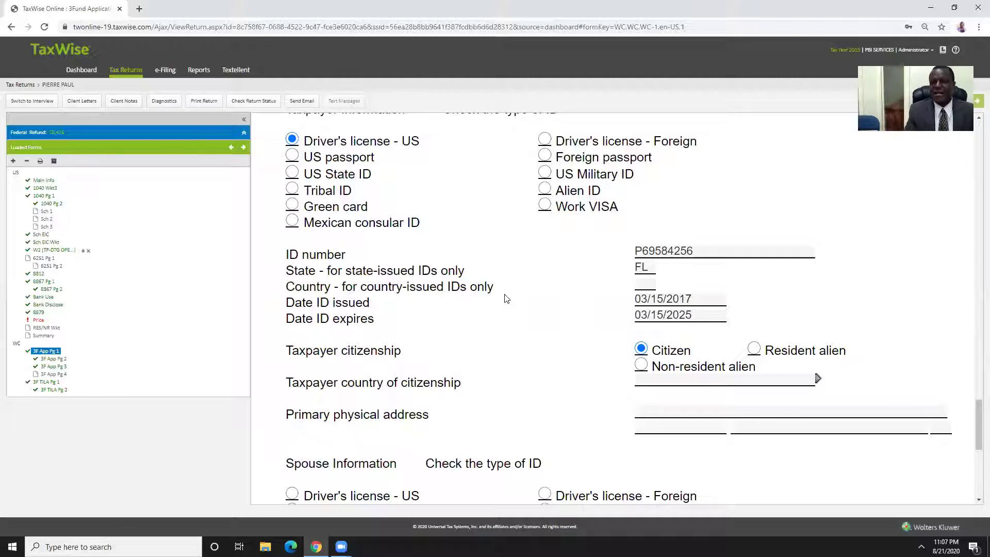
scroll(497, 277, "down", 3)
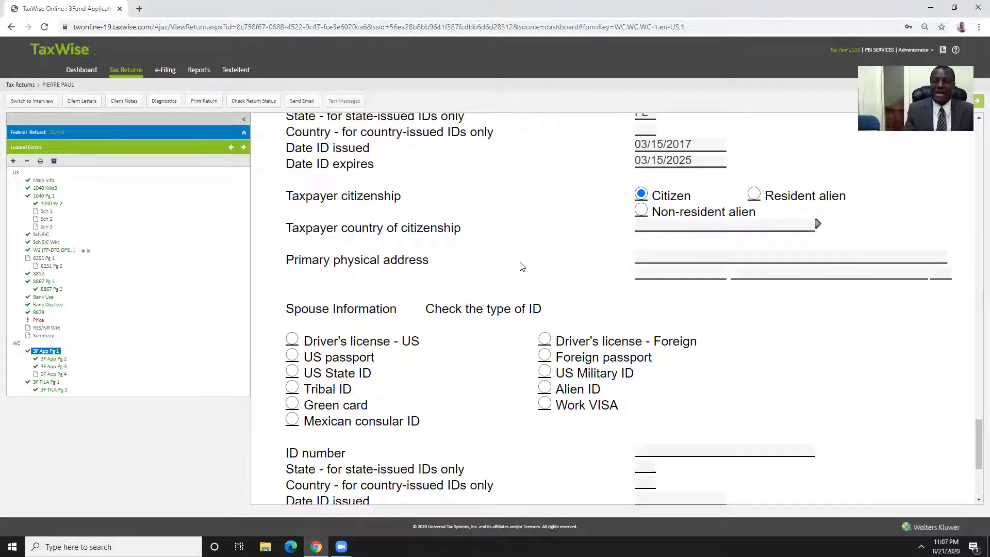
scroll(508, 244, "down", 4)
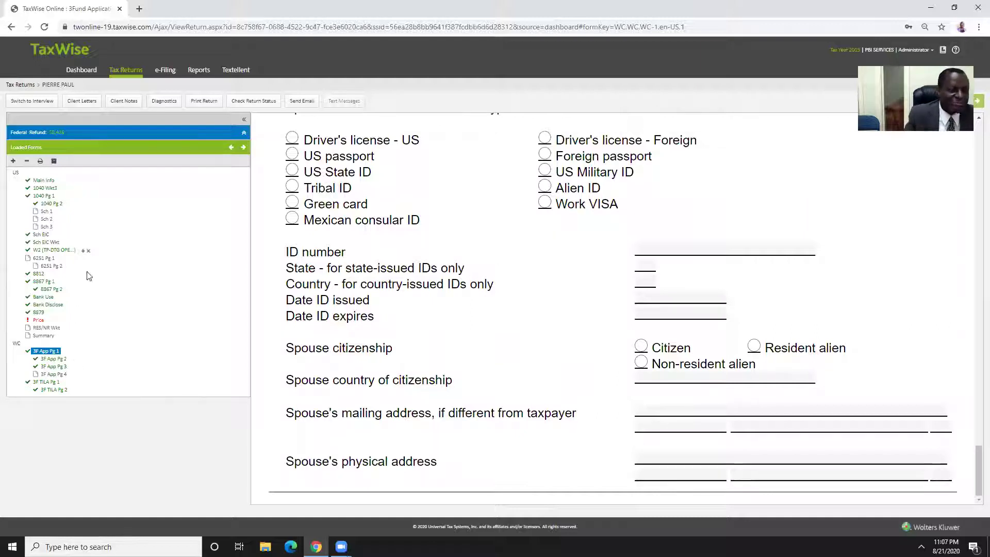
Open the Price Sheet, look over the fee table, and select the 1040 'You' fee field
left_click(34, 320)
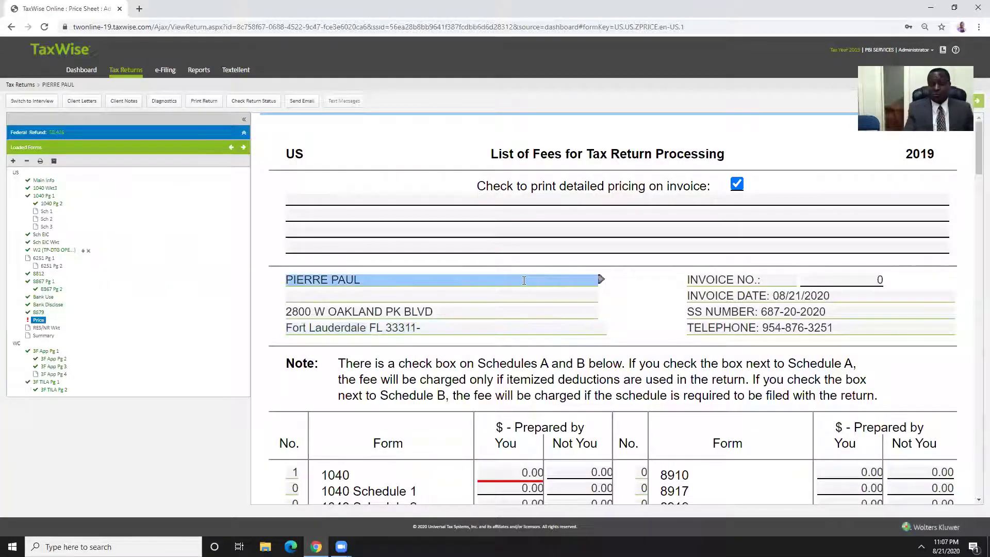
scroll(526, 309, "down", 5)
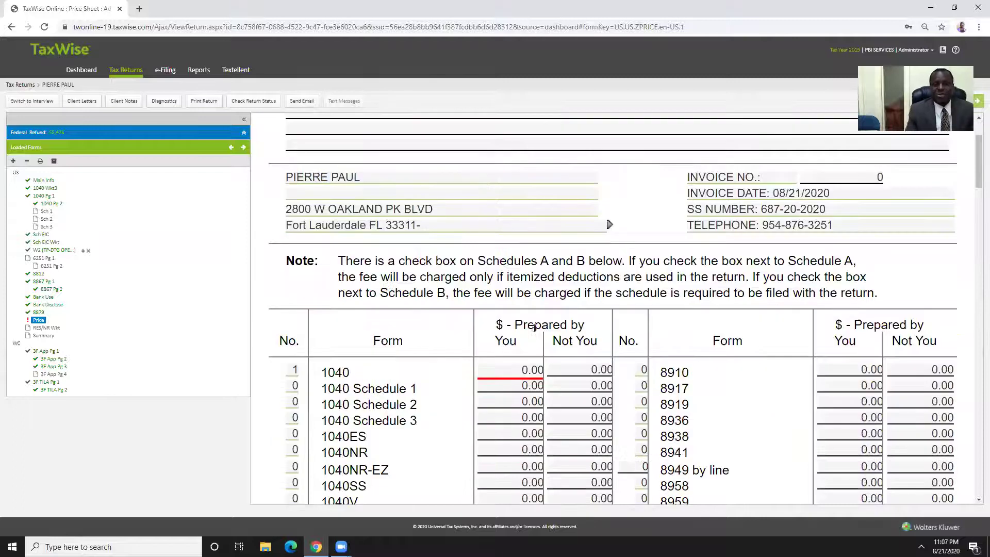
scroll(526, 314, "down", 8)
scroll(527, 313, "up", 9)
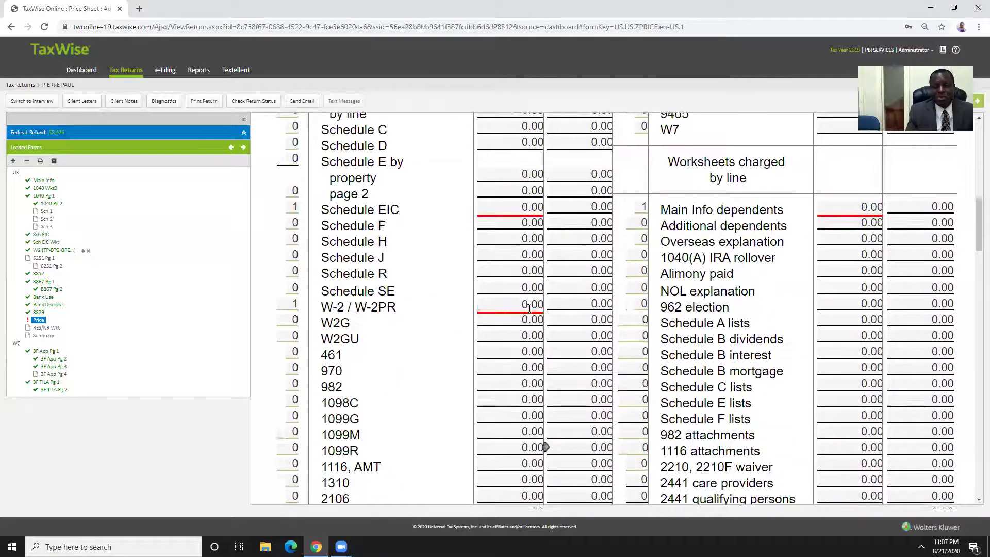
scroll(527, 307, "up", 6)
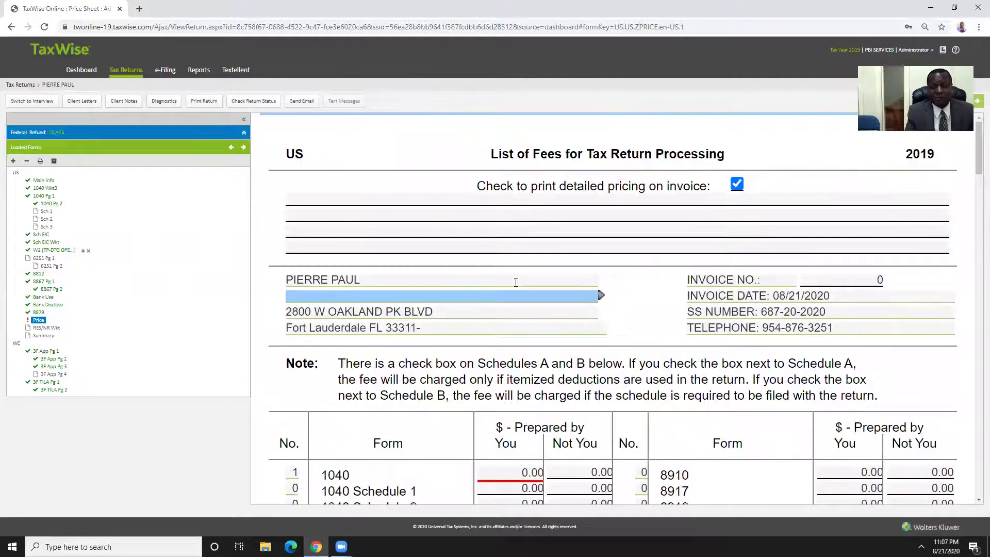
scroll(453, 313, "down", 7)
left_click(516, 214)
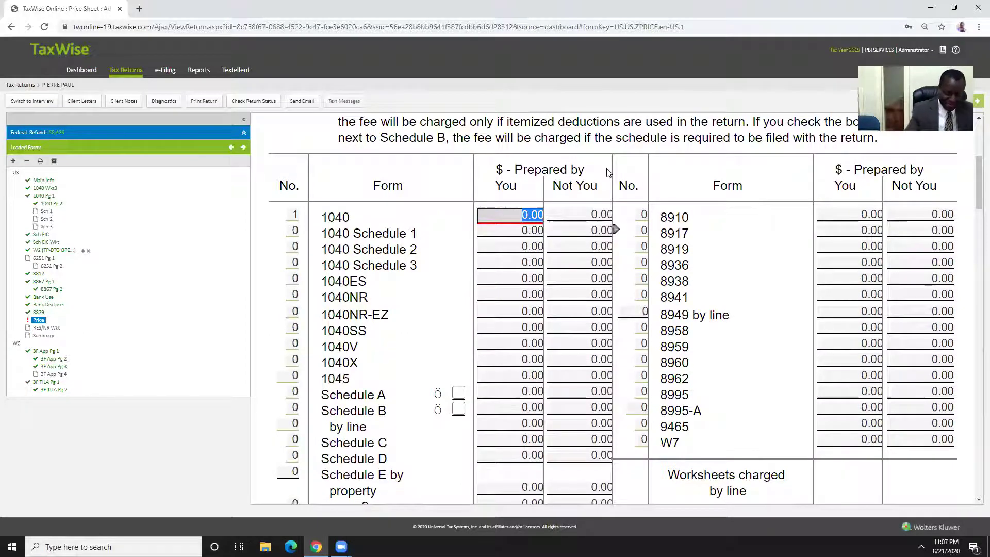
Enter fees of 60.00 for the 1040, 20.00 for Schedule EIC and 20.00 for the W-2
type("60")
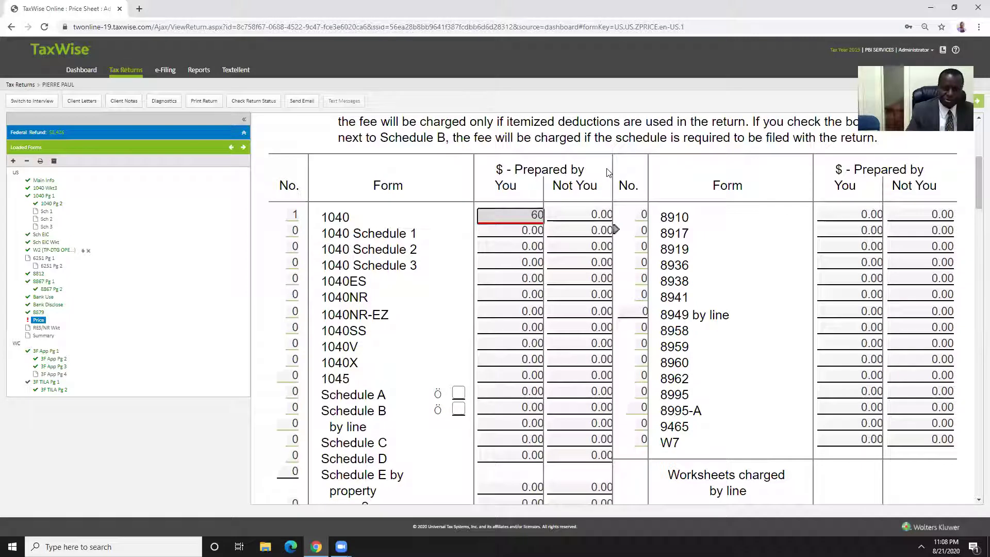
left_click(432, 225)
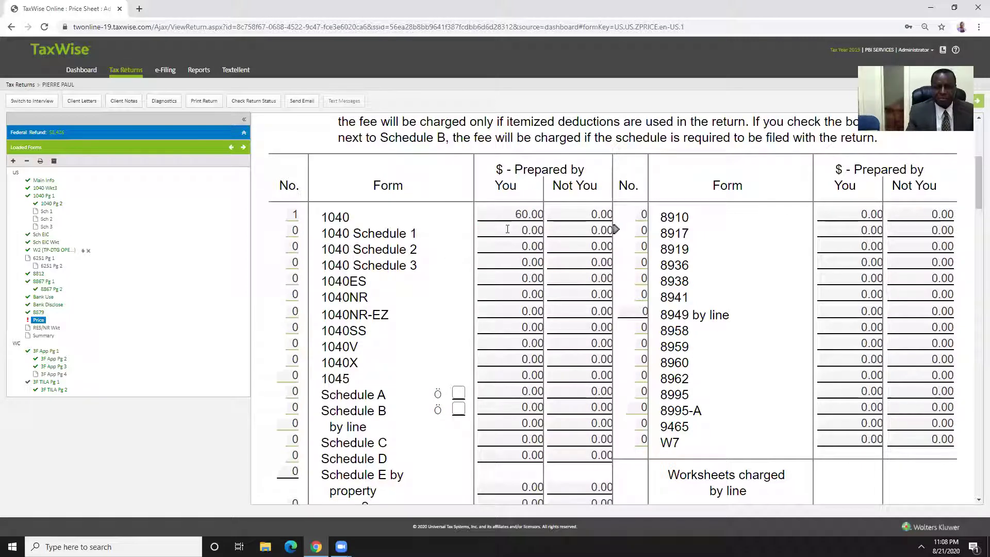
scroll(510, 230, "down", 4)
left_click(507, 318)
left_click(442, 318)
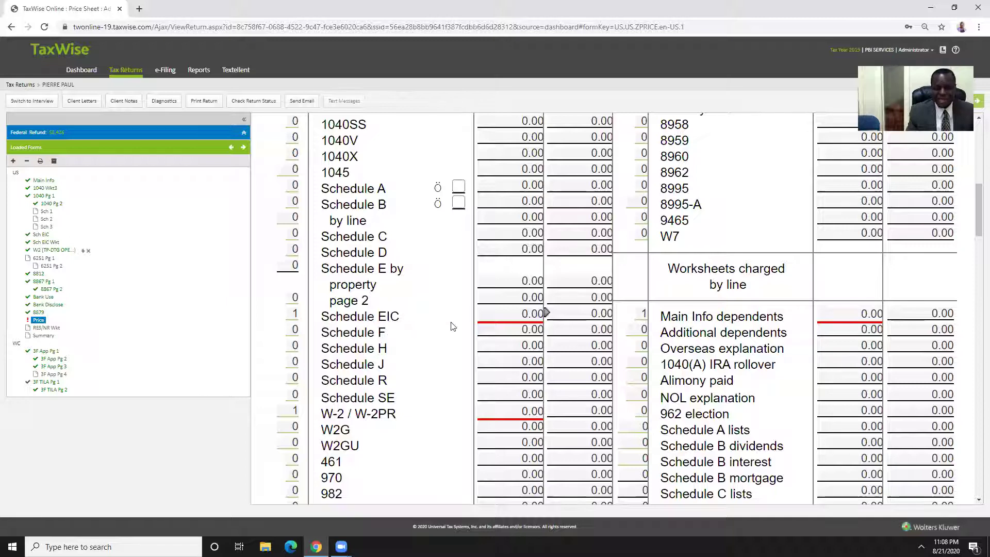
left_click(494, 319)
type("20")
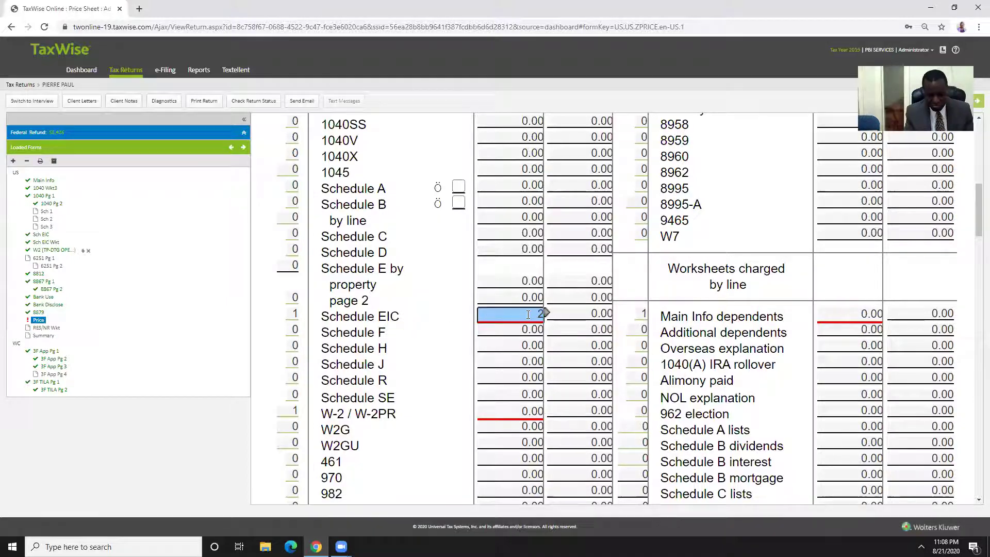
left_click(511, 349)
left_click(501, 412)
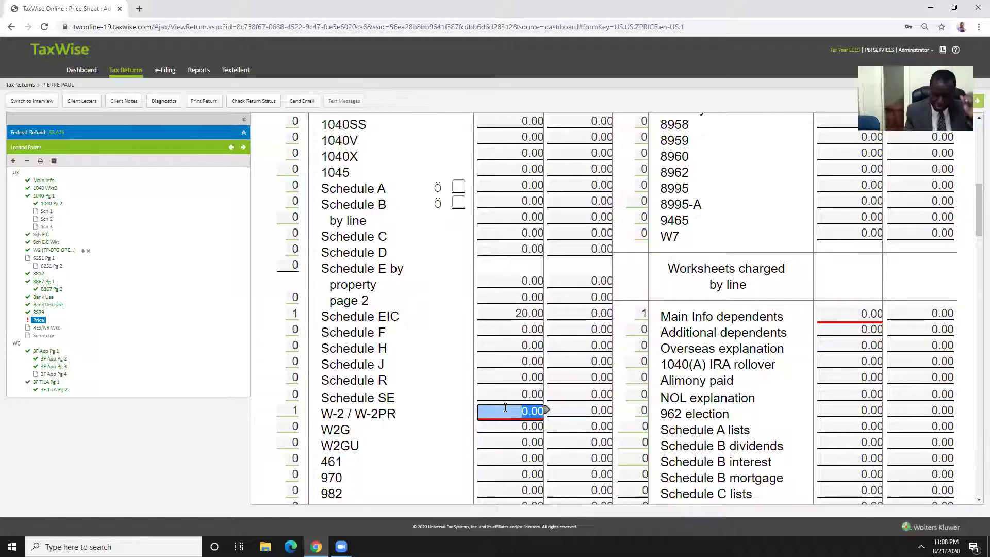
left_click(475, 379)
Charge 12.00 for Form 8812 and 10.00 for Form 8867
scroll(474, 379, "down", 10)
left_click(498, 378)
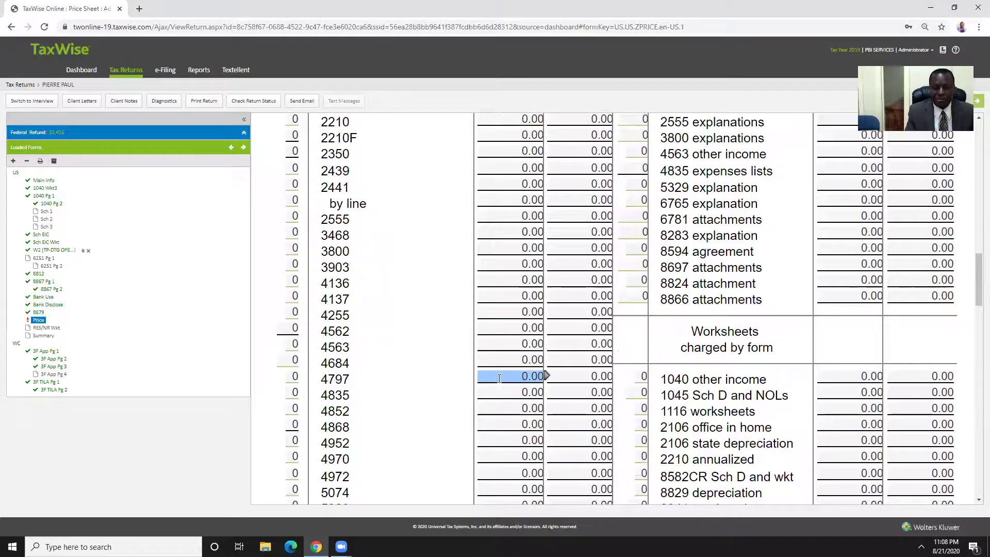
scroll(498, 378, "down", 5)
left_click(498, 376)
scroll(498, 378, "down", 4)
left_click(505, 388)
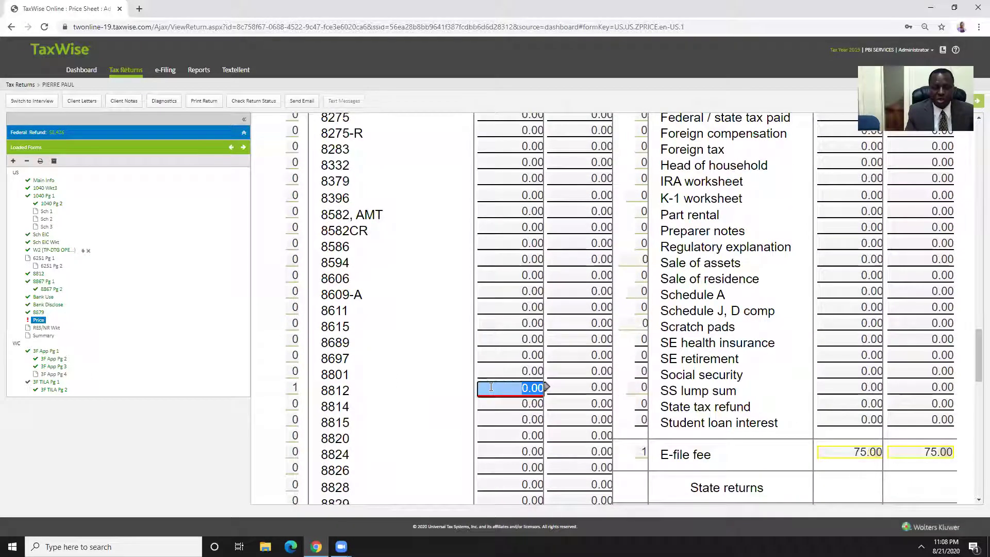
type("12")
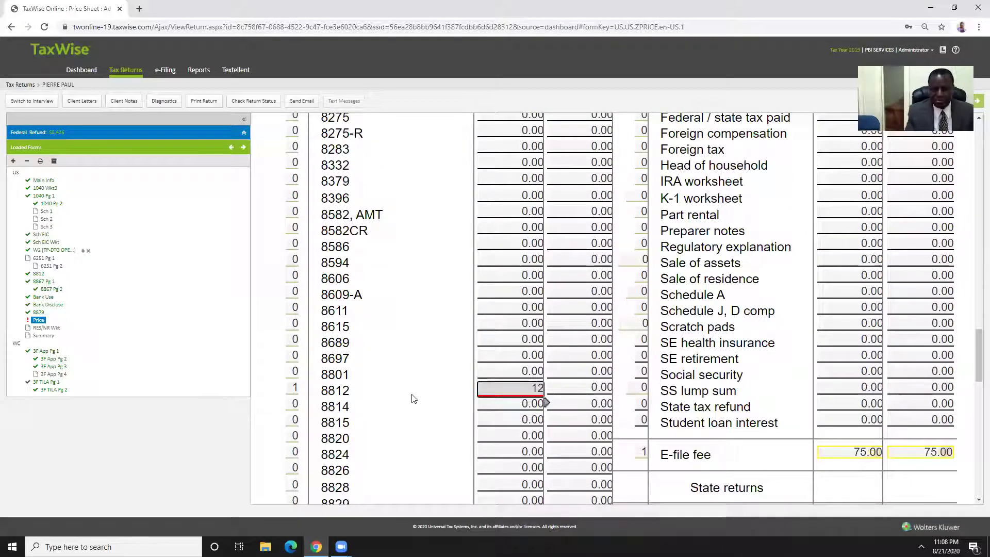
left_click(411, 400)
scroll(622, 379, "down", 4)
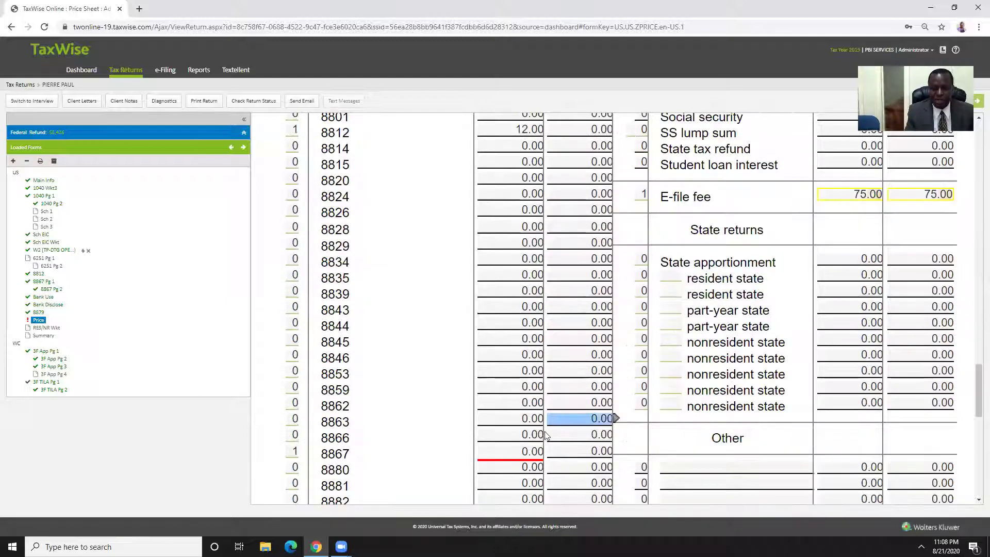
left_click(503, 452)
type("10")
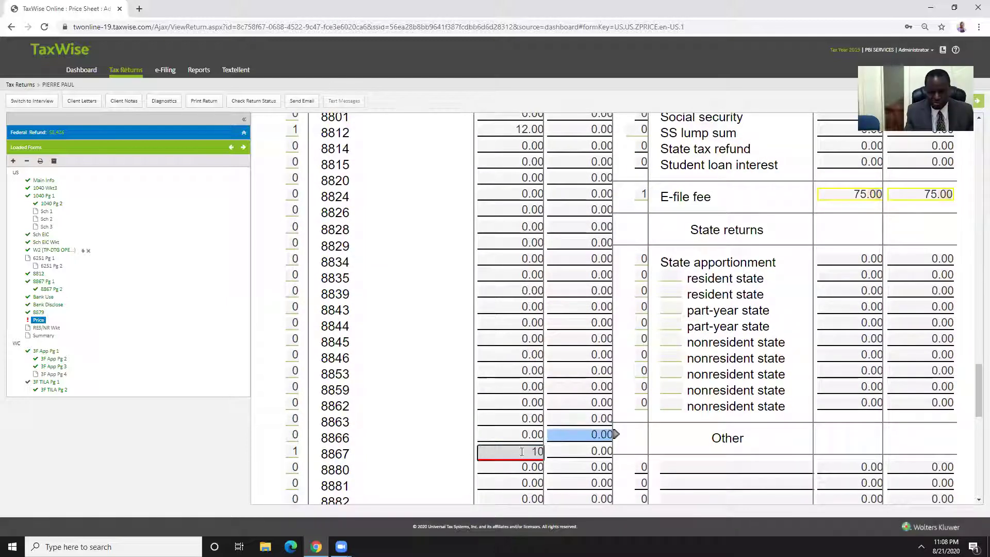
left_click(389, 431)
Add a 50.00 Main Info dependents fee and a 10.00 CTC / ODC fee
scroll(526, 386, "down", 1)
scroll(526, 386, "down", 3)
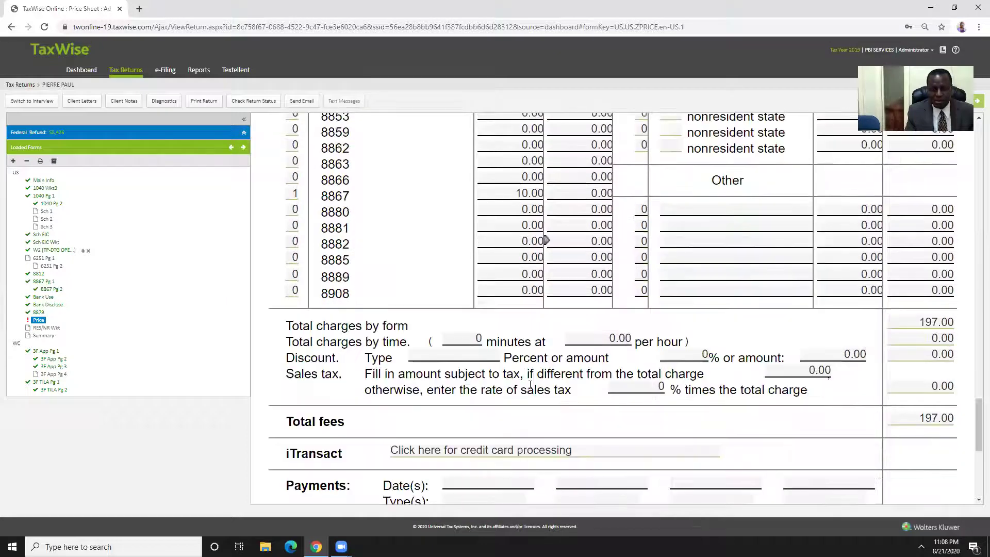
scroll(662, 366, "up", 15)
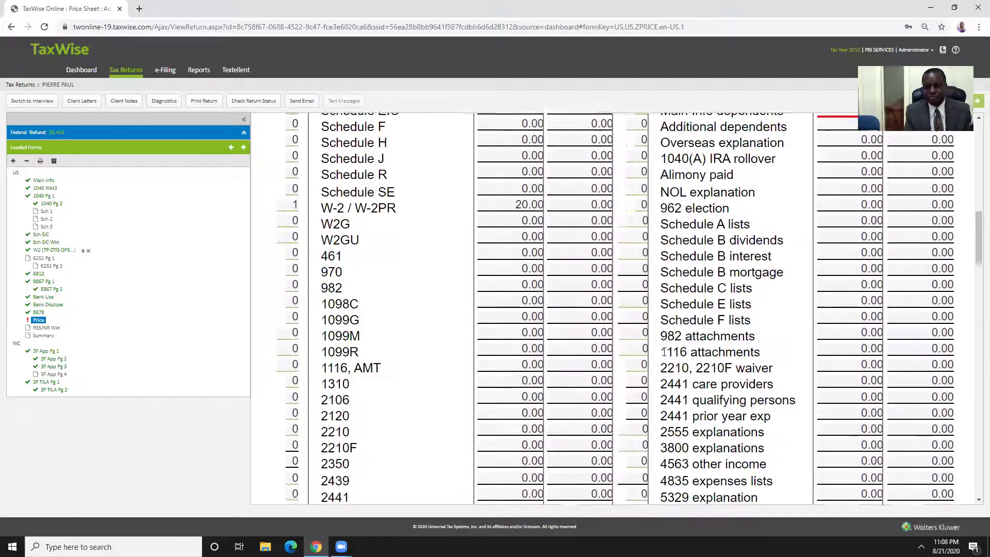
scroll(668, 347, "up", 6)
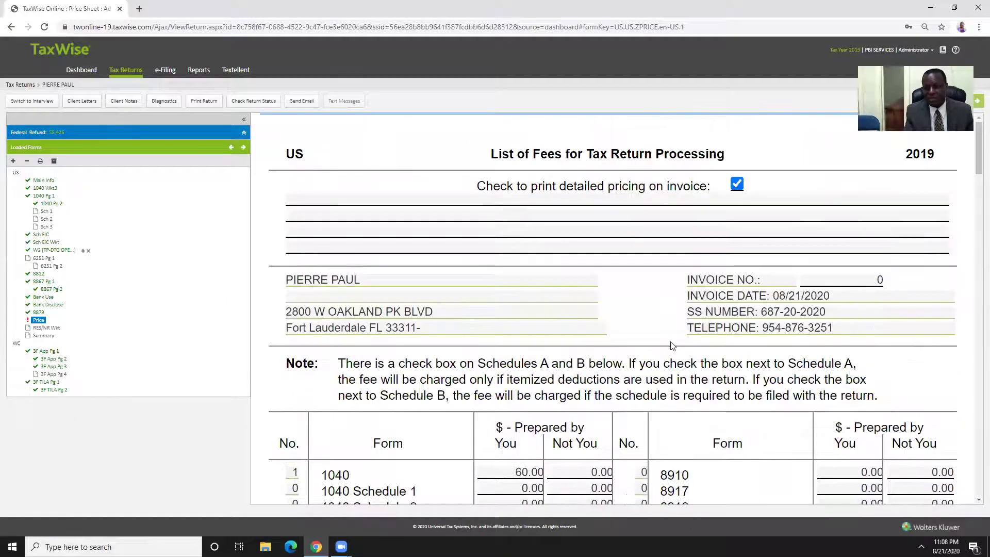
scroll(671, 345, "down", 5)
scroll(672, 344, "down", 1)
left_click(831, 316)
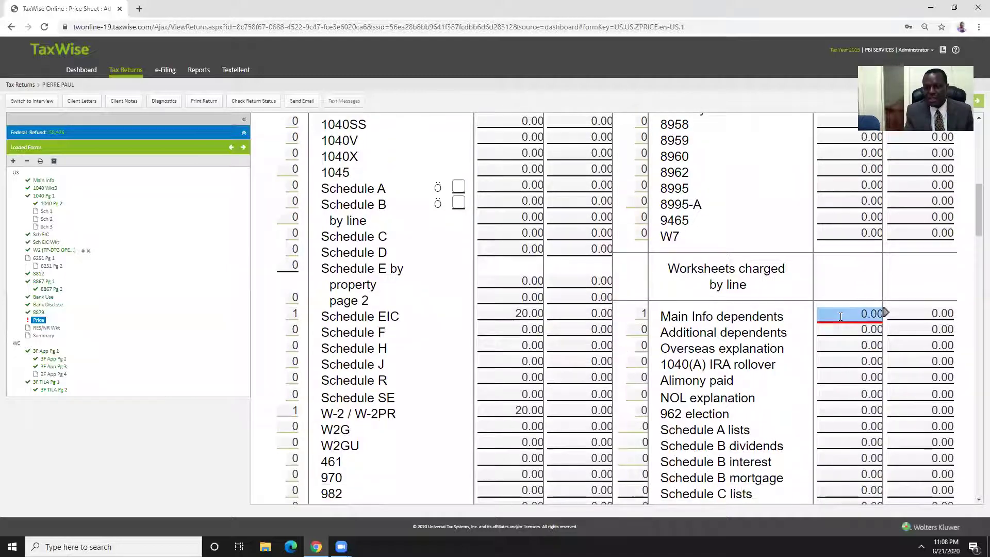
type("50")
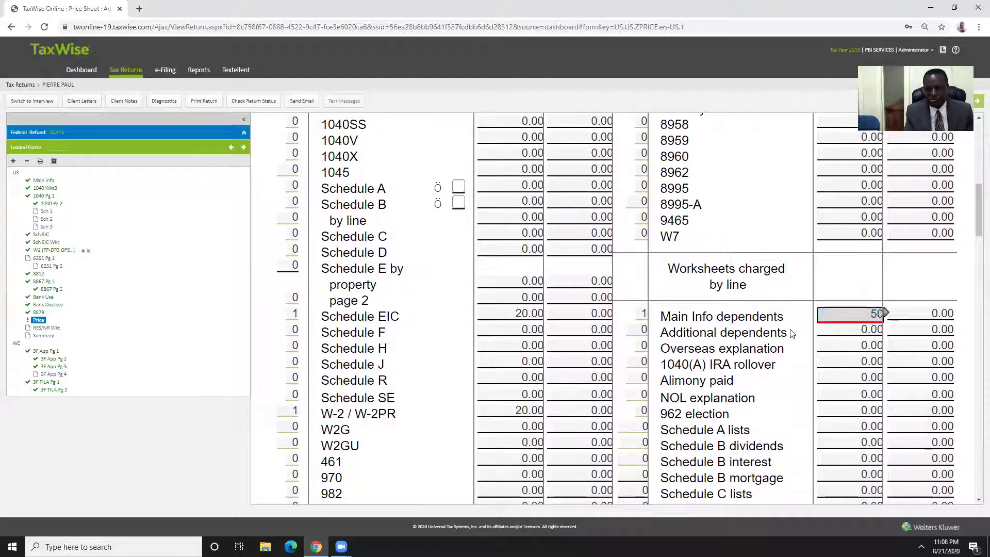
key("Tab")
scroll(732, 315, "down", 11)
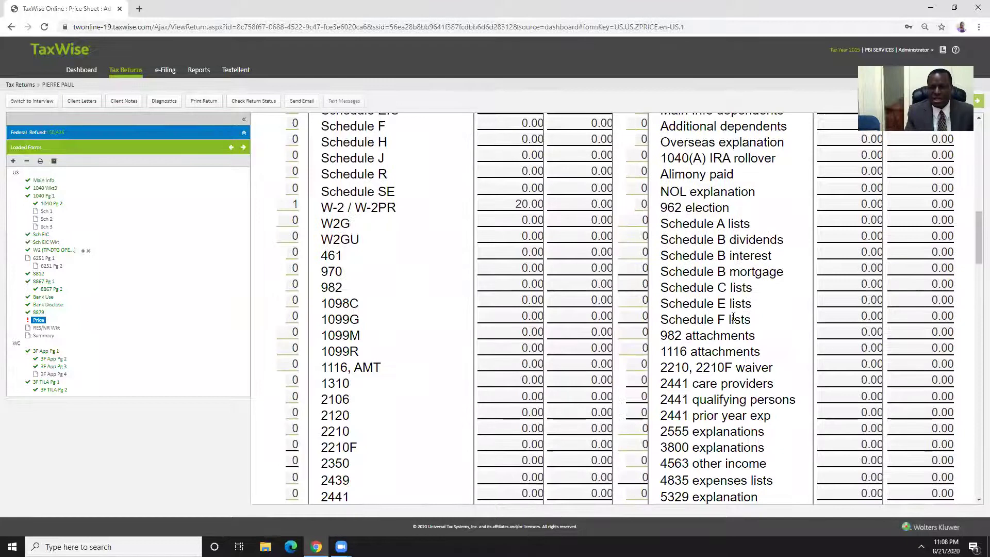
scroll(567, 315, "down", 6)
left_click(839, 210)
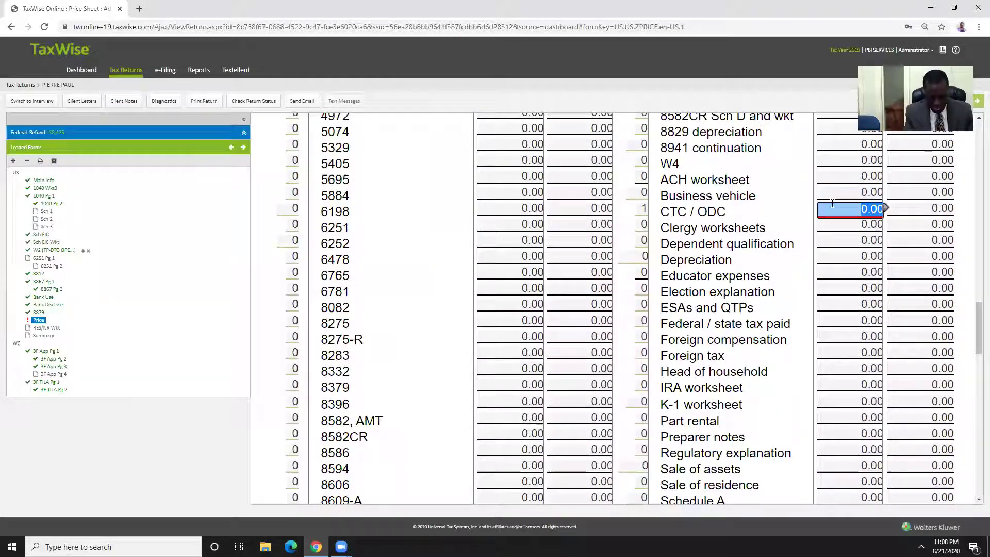
type("10")
key("Tab")
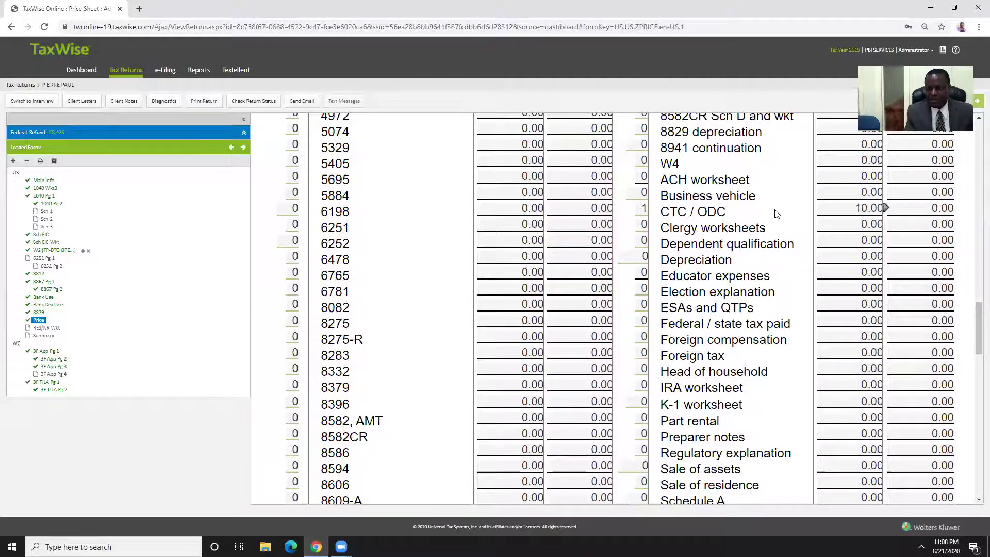
Expand the Federal Refund bar to display the return's refund summary
scroll(773, 217, "down", 2)
scroll(770, 218, "down", 10)
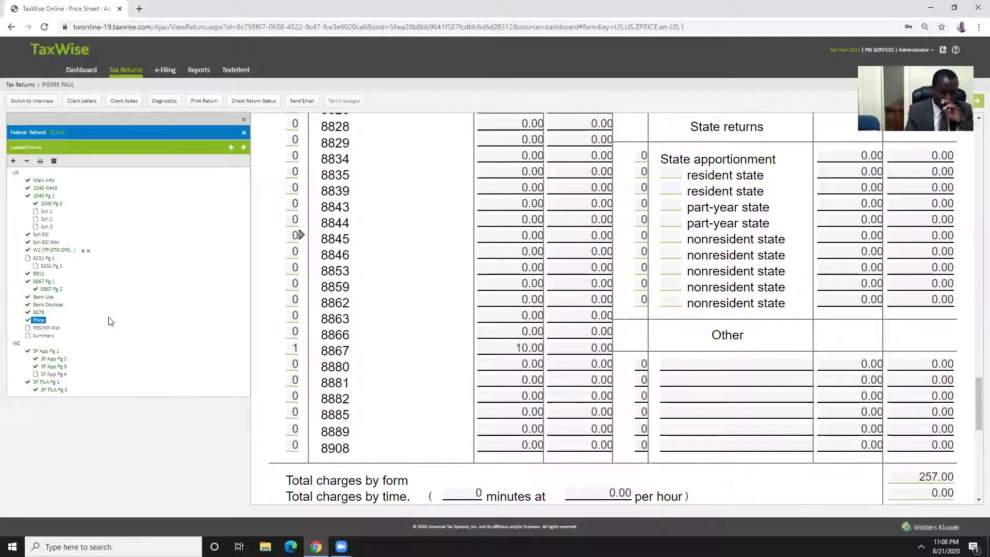
left_click(244, 133)
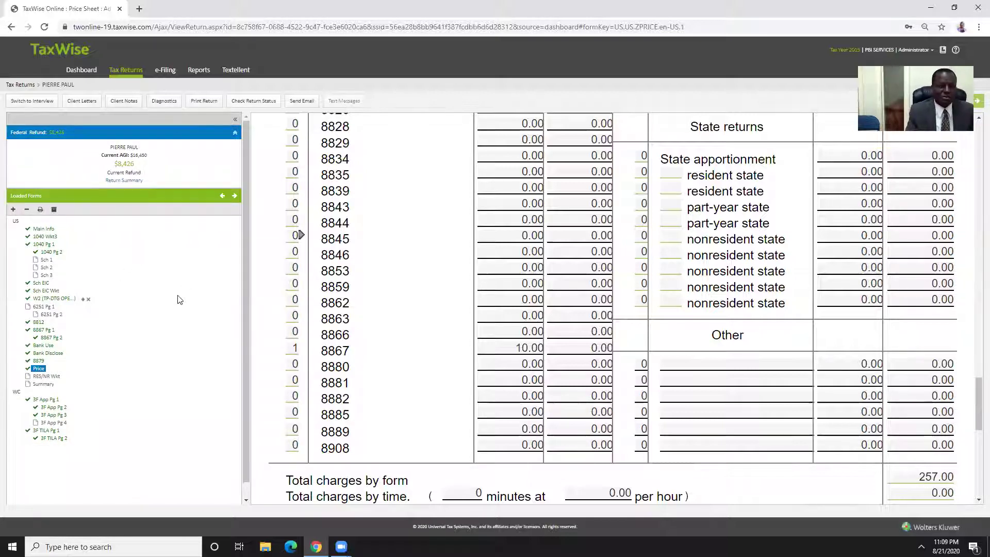
key("Down")
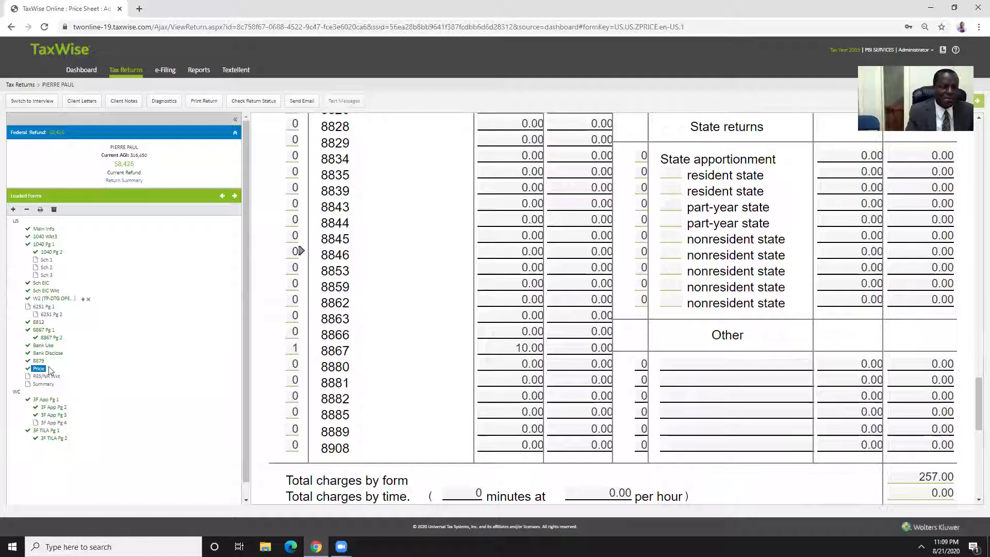
Review the DTG Operations Inc W-2: 16450 box 1 wages, employer name and box 3 wages
left_click(53, 299)
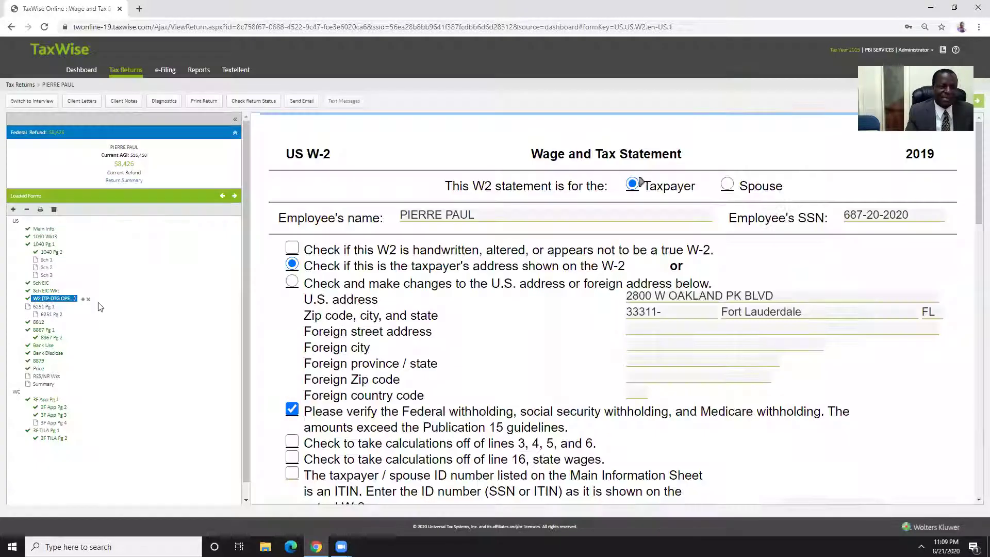
scroll(562, 247, "down", 6)
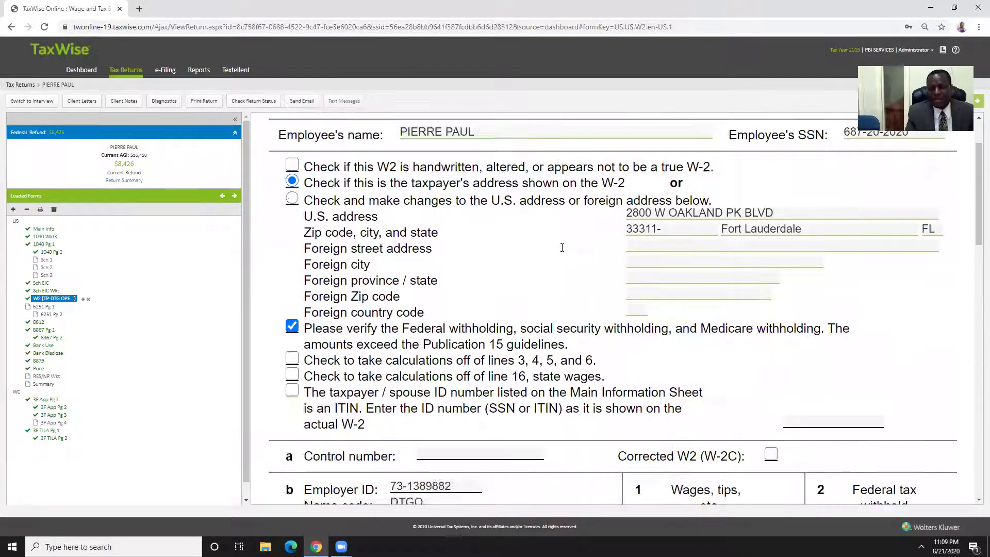
left_click(722, 291)
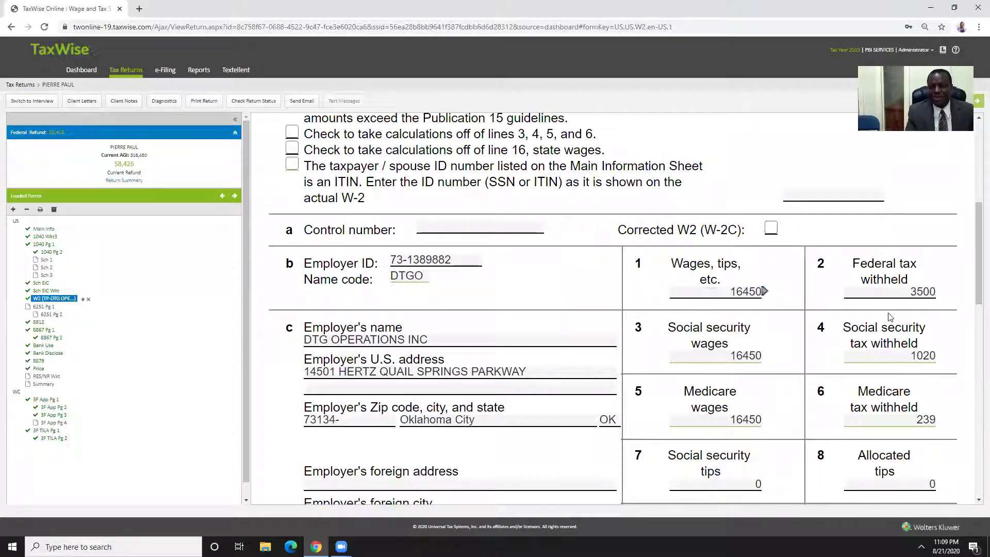
key("Tab")
key("Tab")
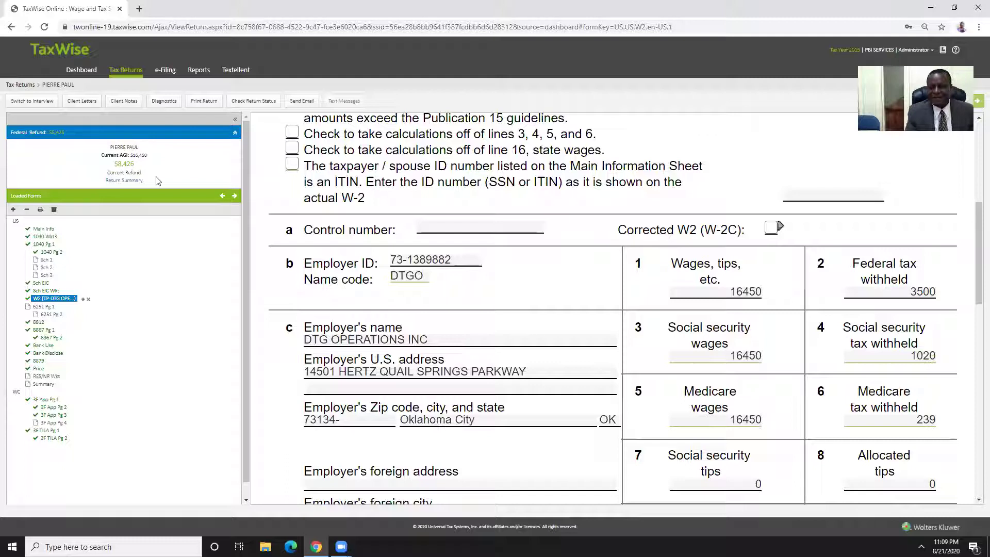
left_click(509, 333)
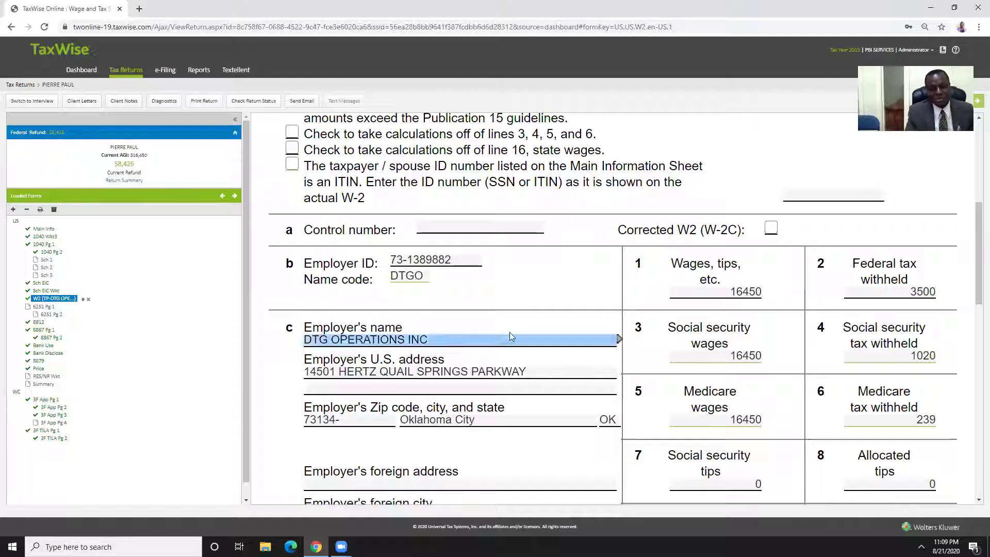
left_click(740, 342)
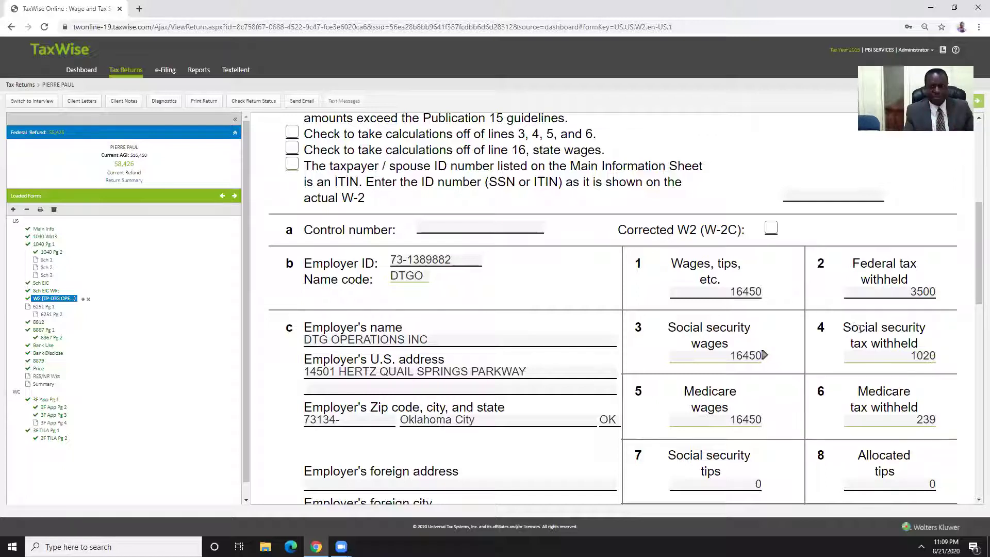
key("shift+Tab")
key("shift+Tab")
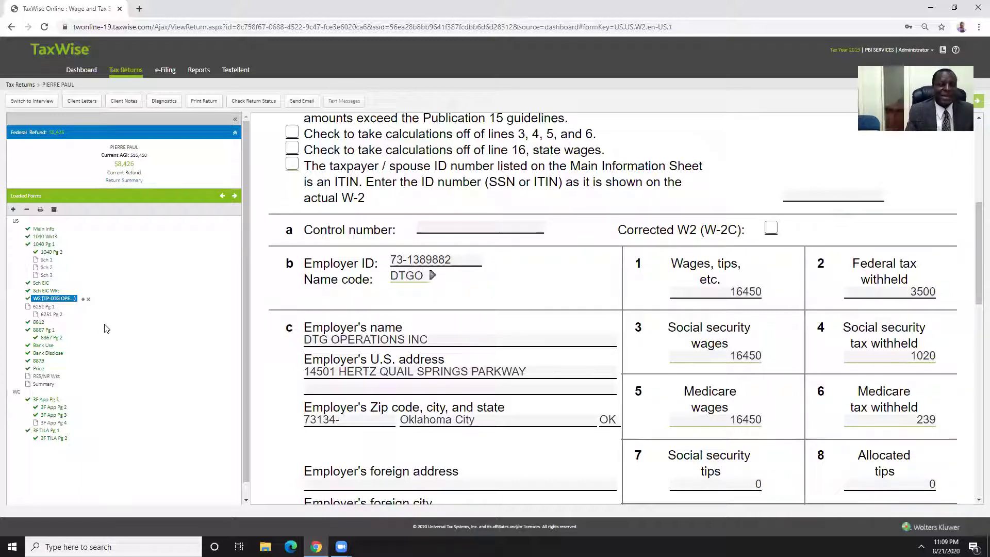
Bring up 3F App Pg 1's Refund Computation and Fees: 287.95 total fees, 8138.05 net refund
left_click(42, 399)
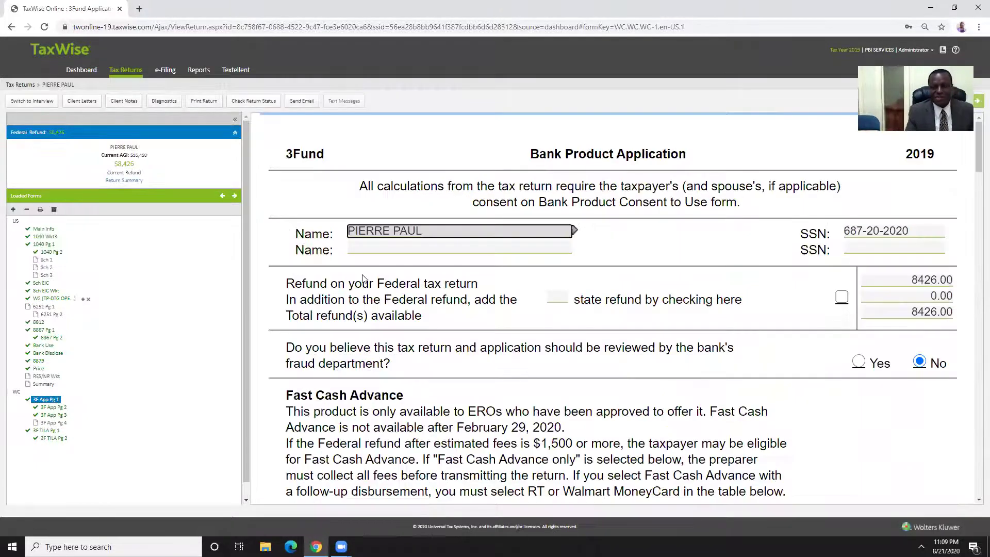
scroll(562, 225, "down", 5)
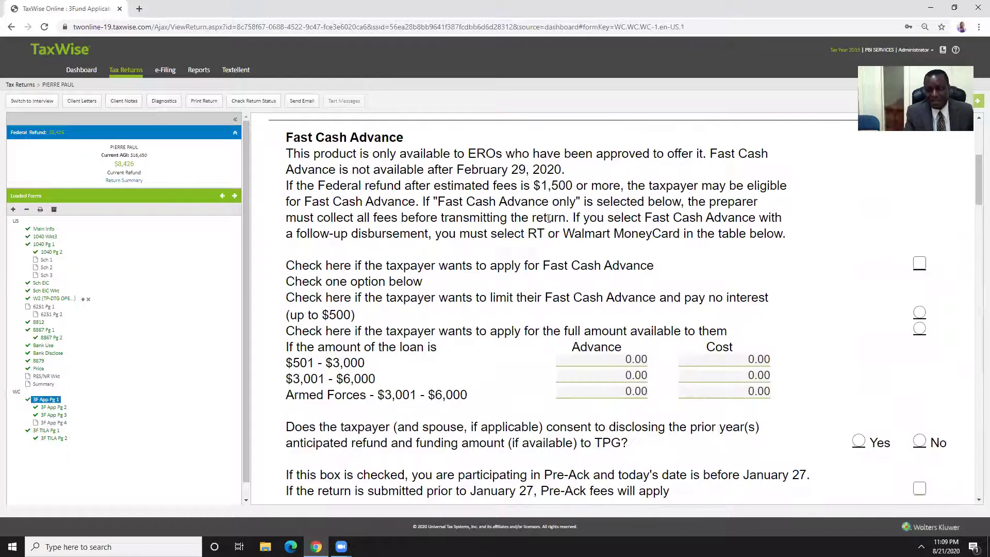
scroll(549, 218, "down", 5)
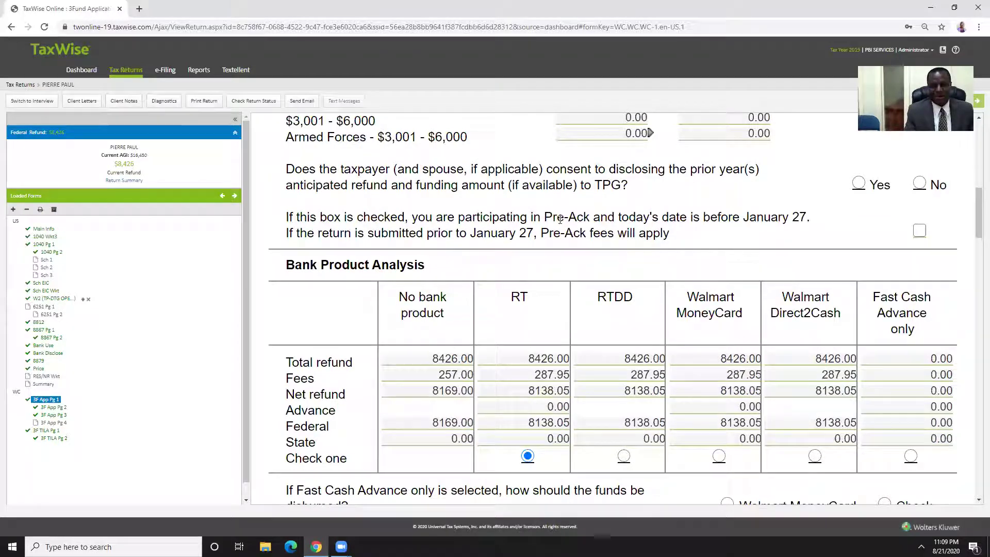
scroll(557, 267, "down", 4)
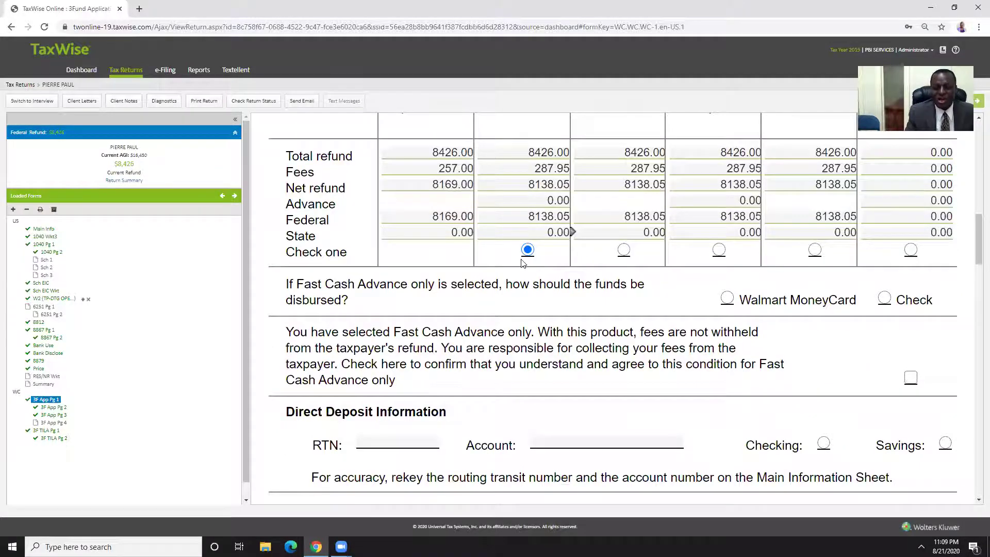
scroll(526, 264, "down", 3)
scroll(519, 262, "down", 7)
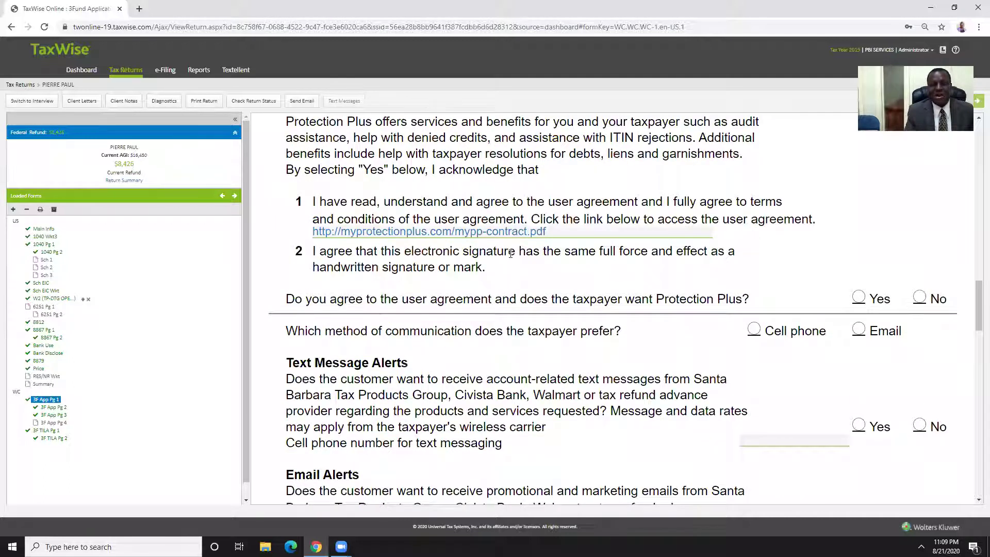
scroll(511, 253, "down", 4)
scroll(508, 253, "down", 2)
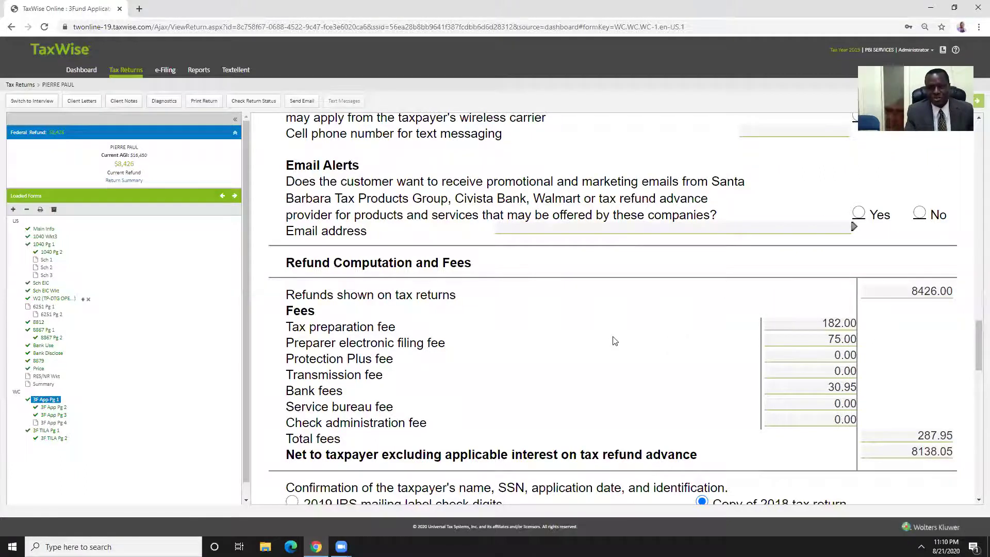
scroll(609, 302, "down", 1)
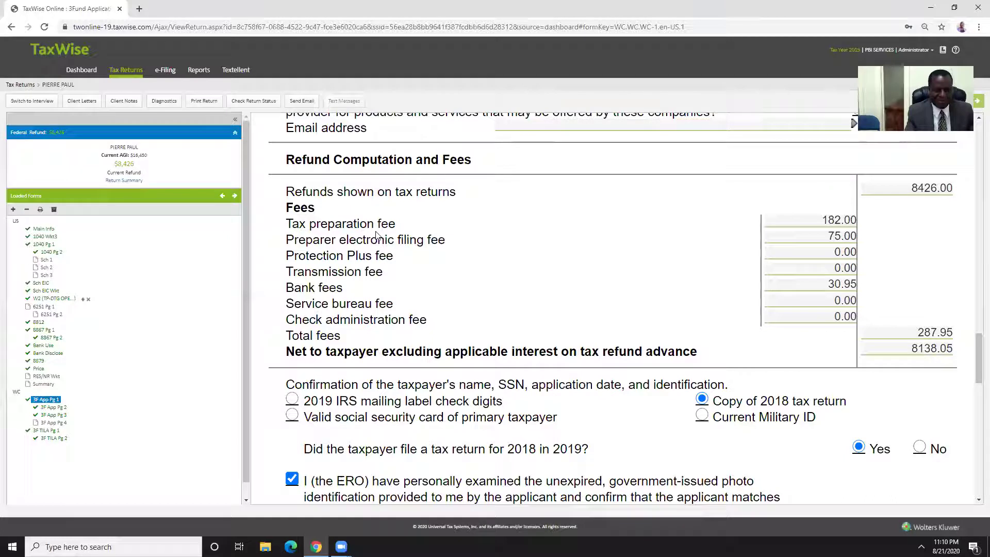
left_click(802, 218)
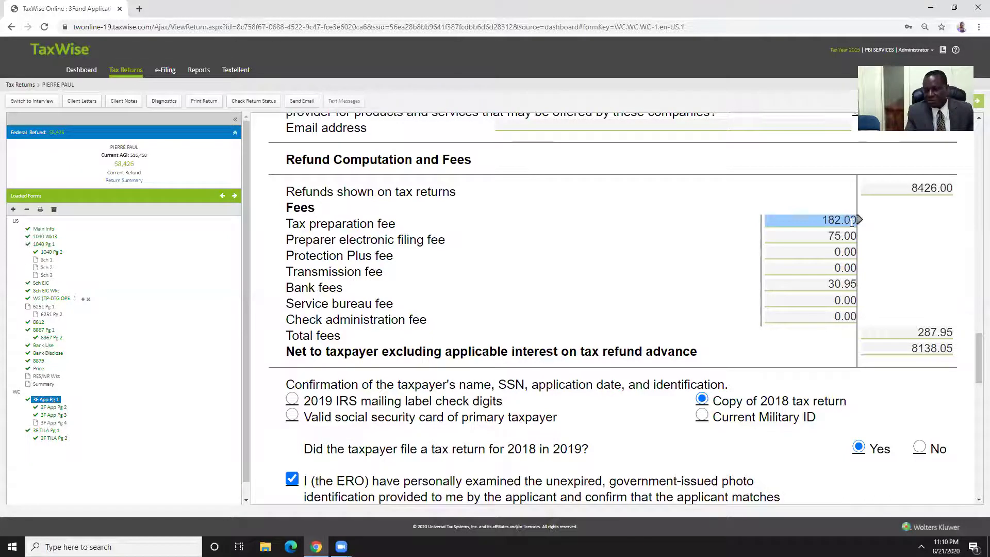
left_click(657, 254)
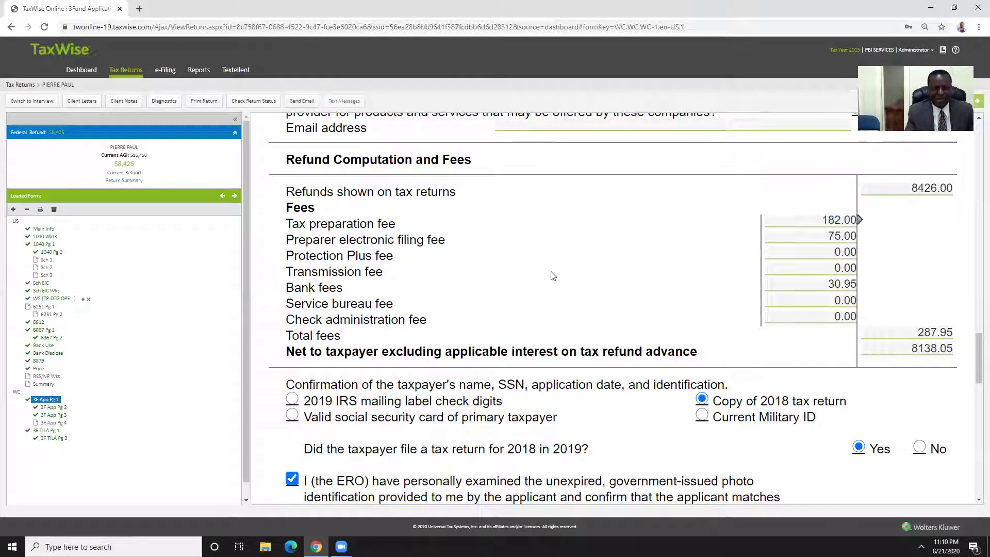
left_click(846, 235)
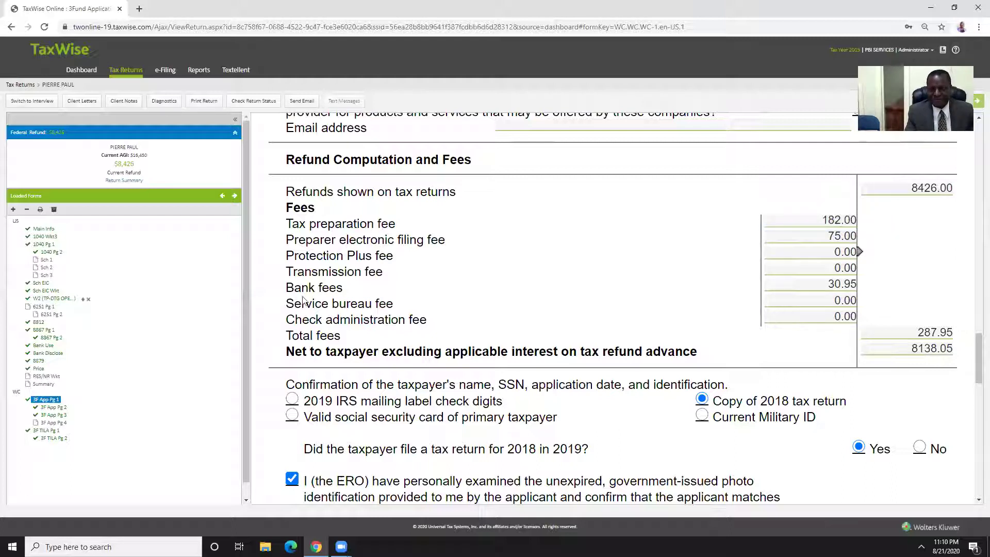
left_click(833, 298)
left_click(835, 284)
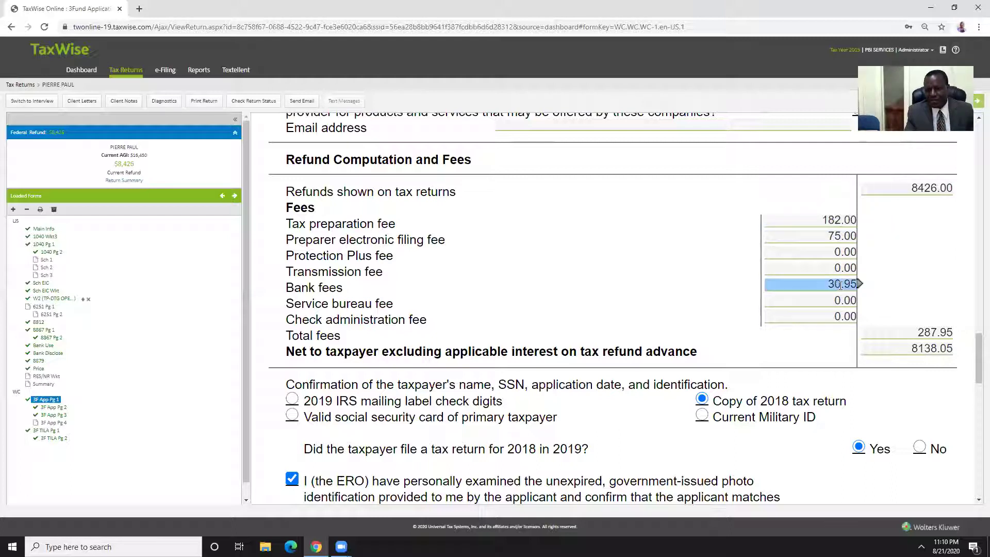
left_click(879, 331)
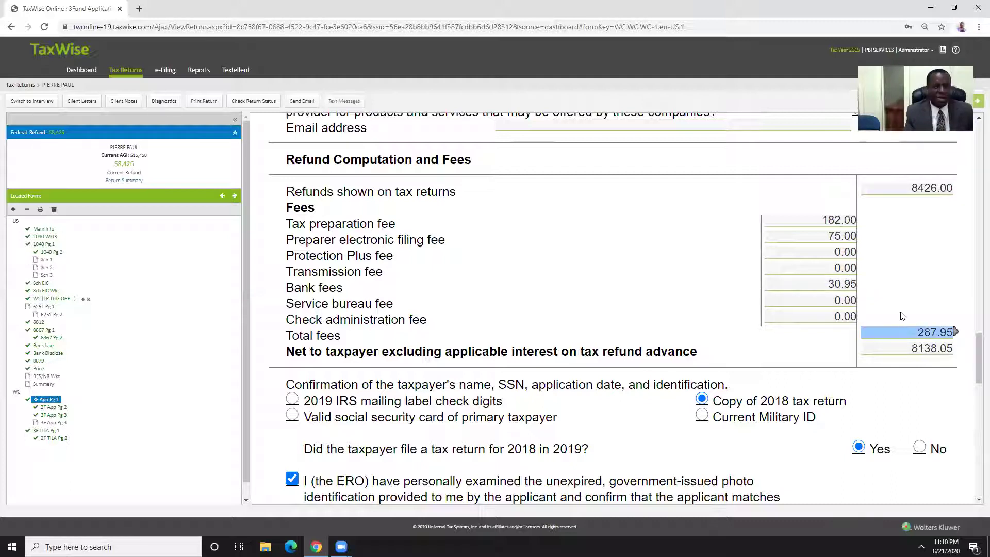
left_click(904, 316)
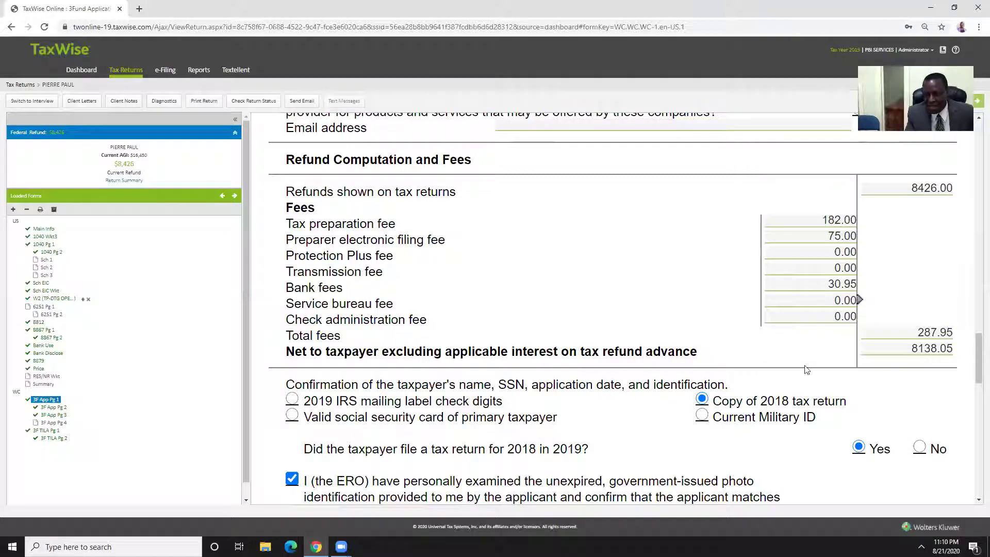
left_click(913, 351)
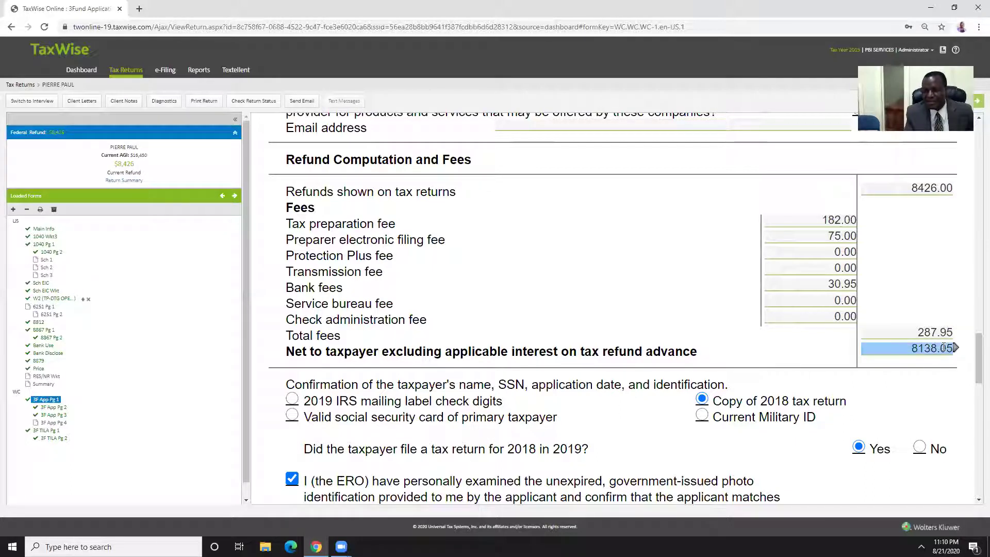
left_click(958, 334)
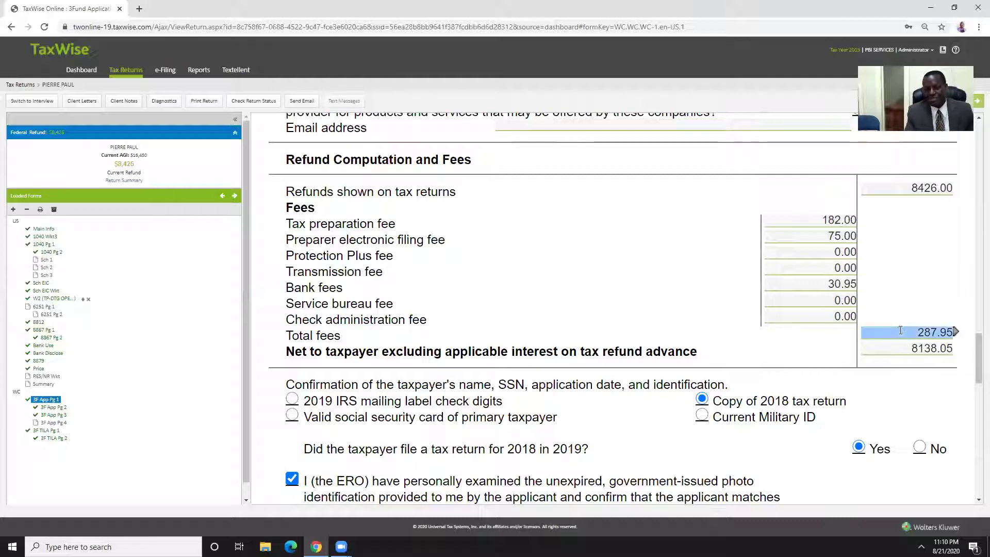
key("shift+Tab")
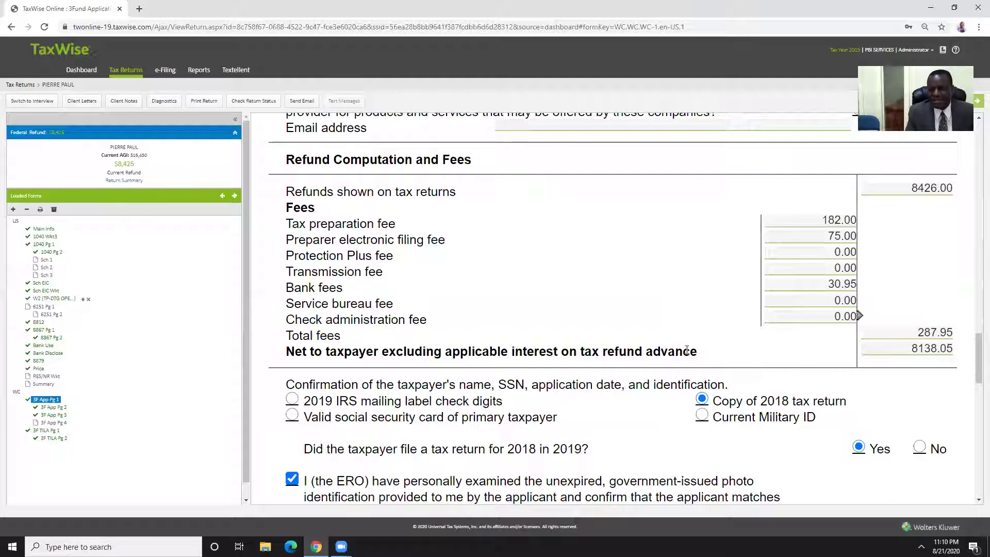
left_click(906, 359)
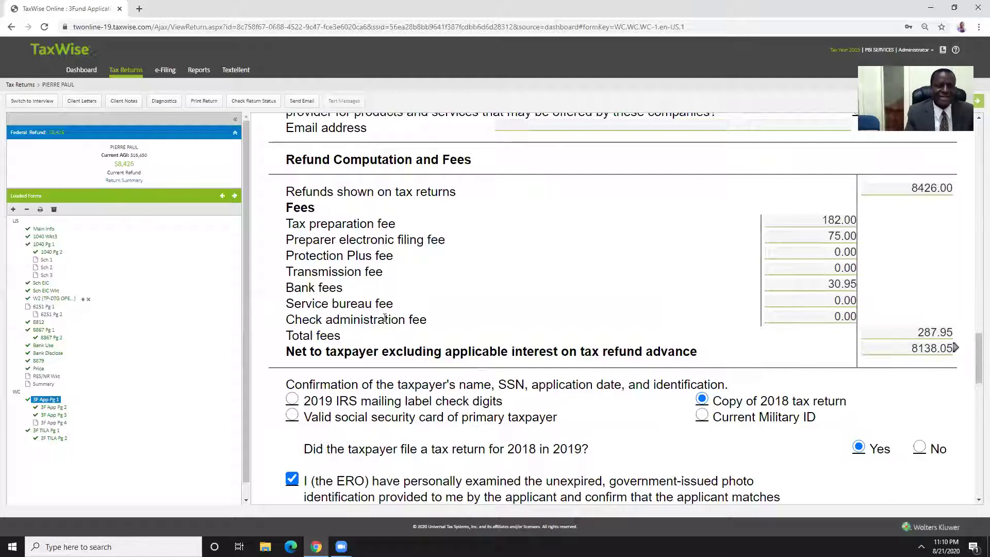
scroll(493, 307, "down", 5)
Scroll back up the 3Fund form and close the Chrome window to reveal the desktop
scroll(588, 341, "up", 15)
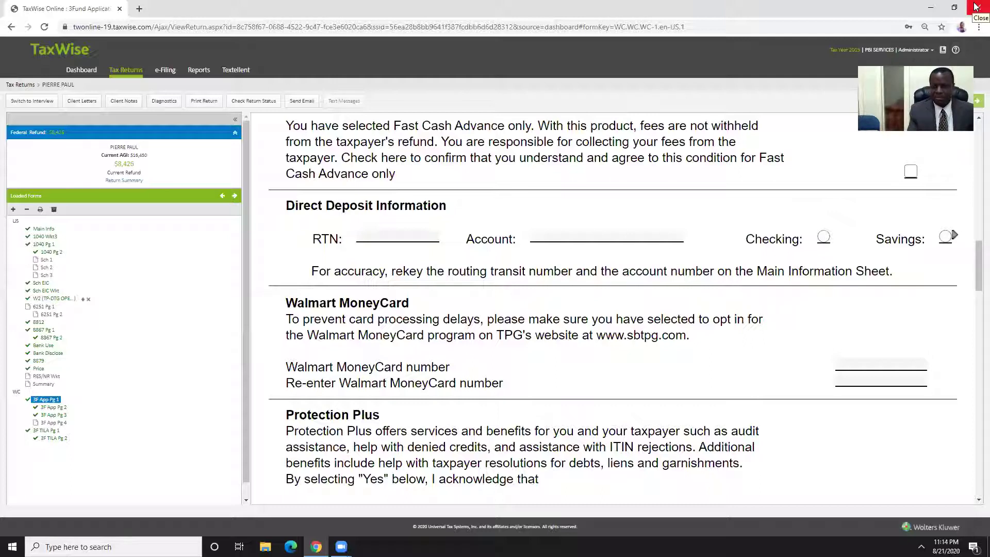
left_click(976, 7)
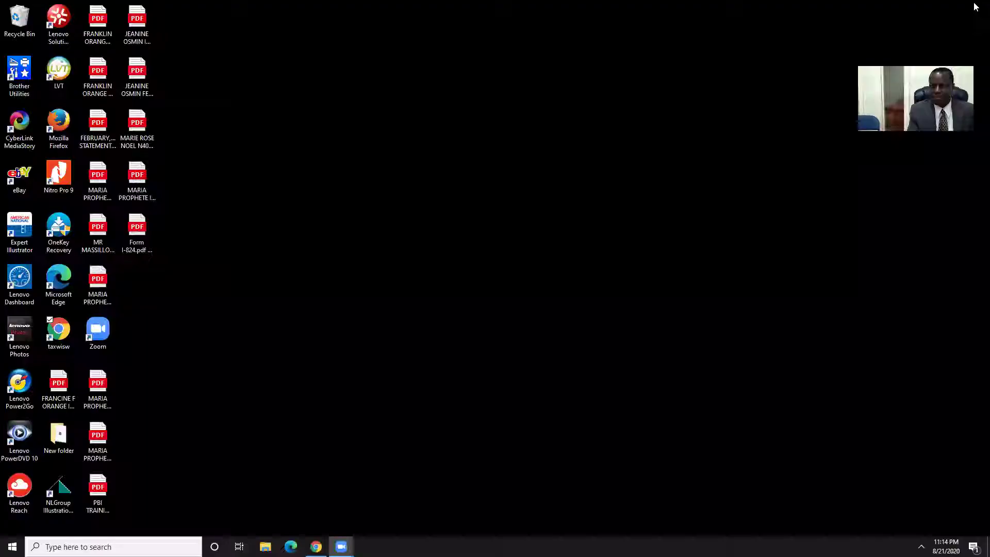